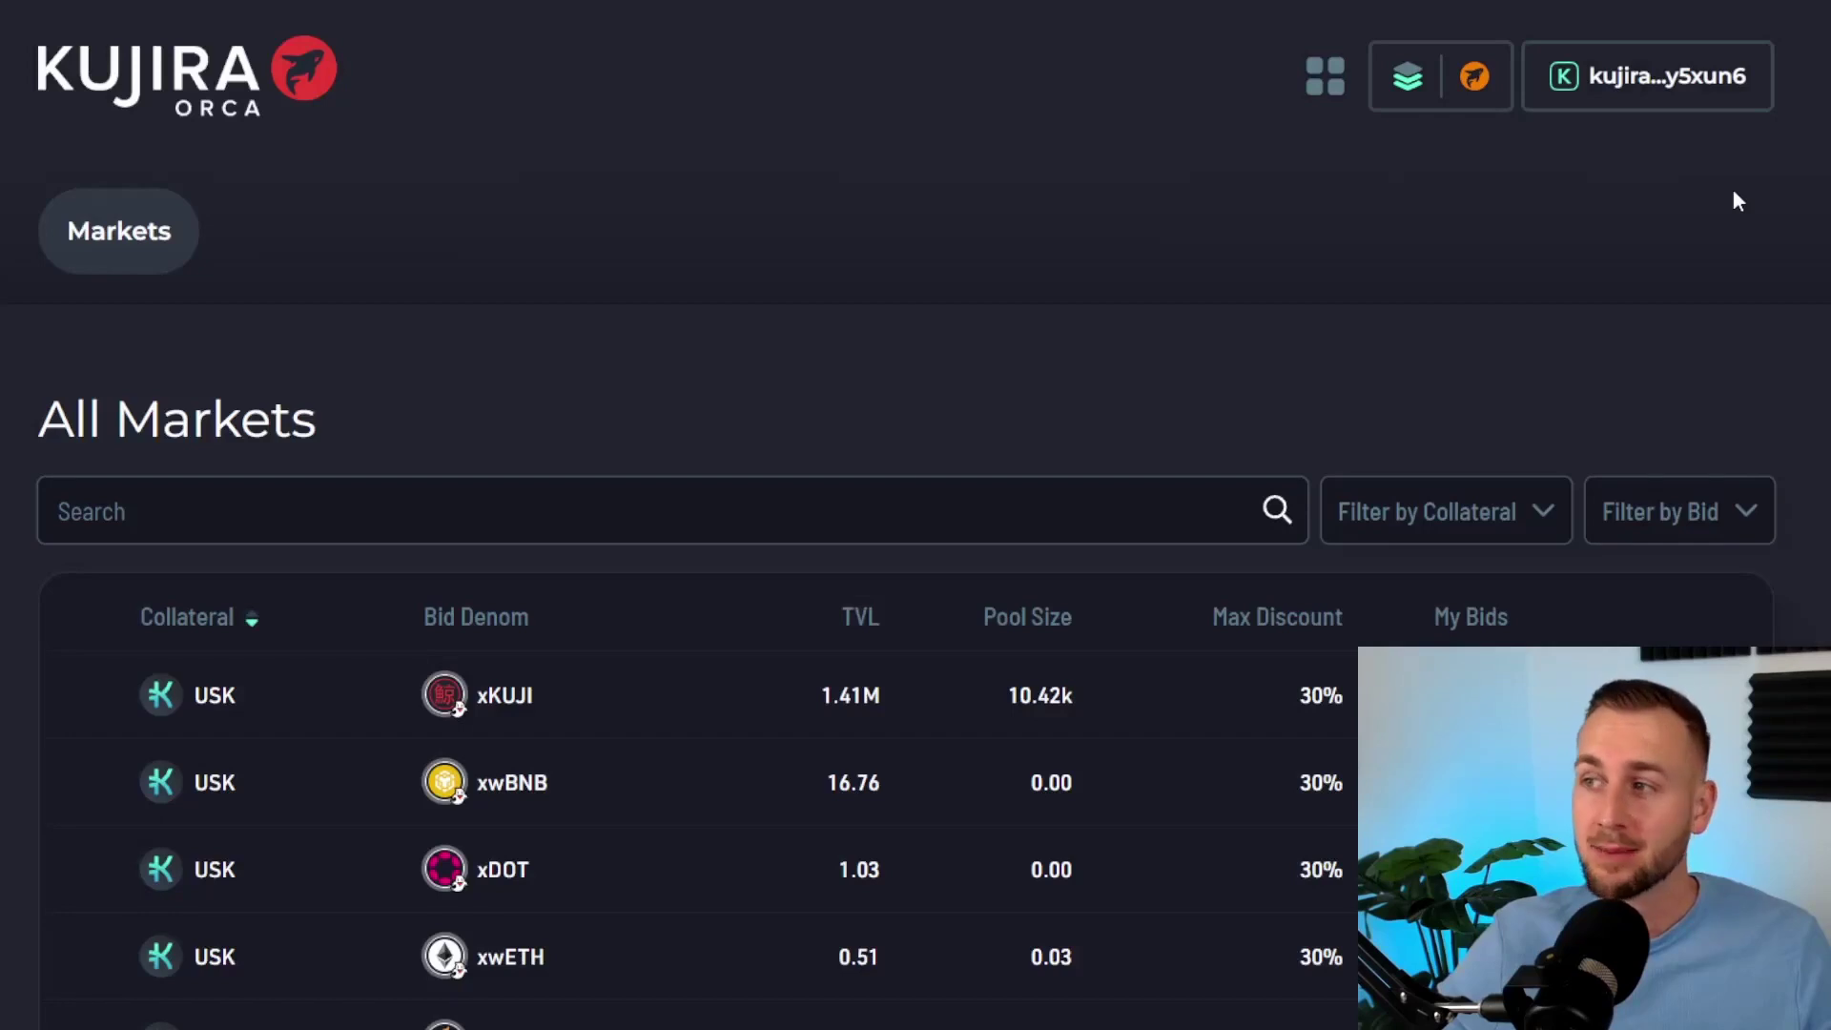
Check the wallet balances and liquidation-risk alerts, then dismiss them
left_click(1770, 101)
left_click(1489, 19)
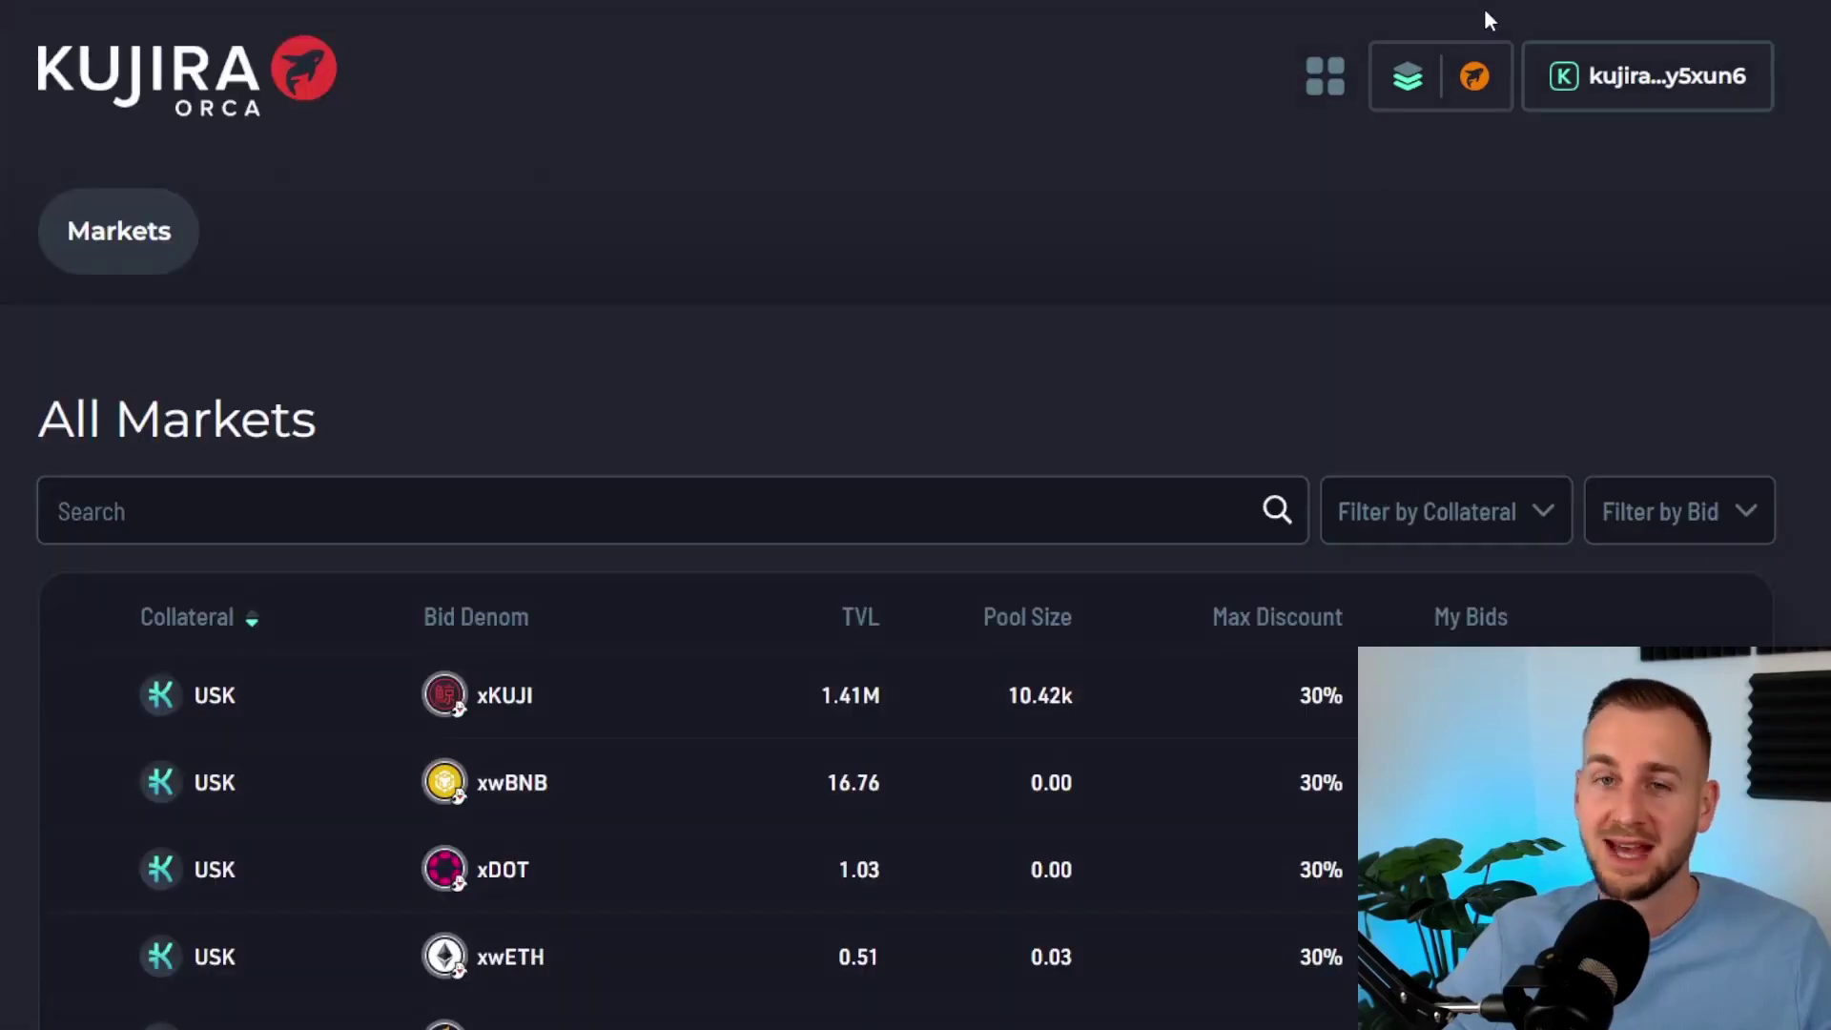
left_click(1474, 74)
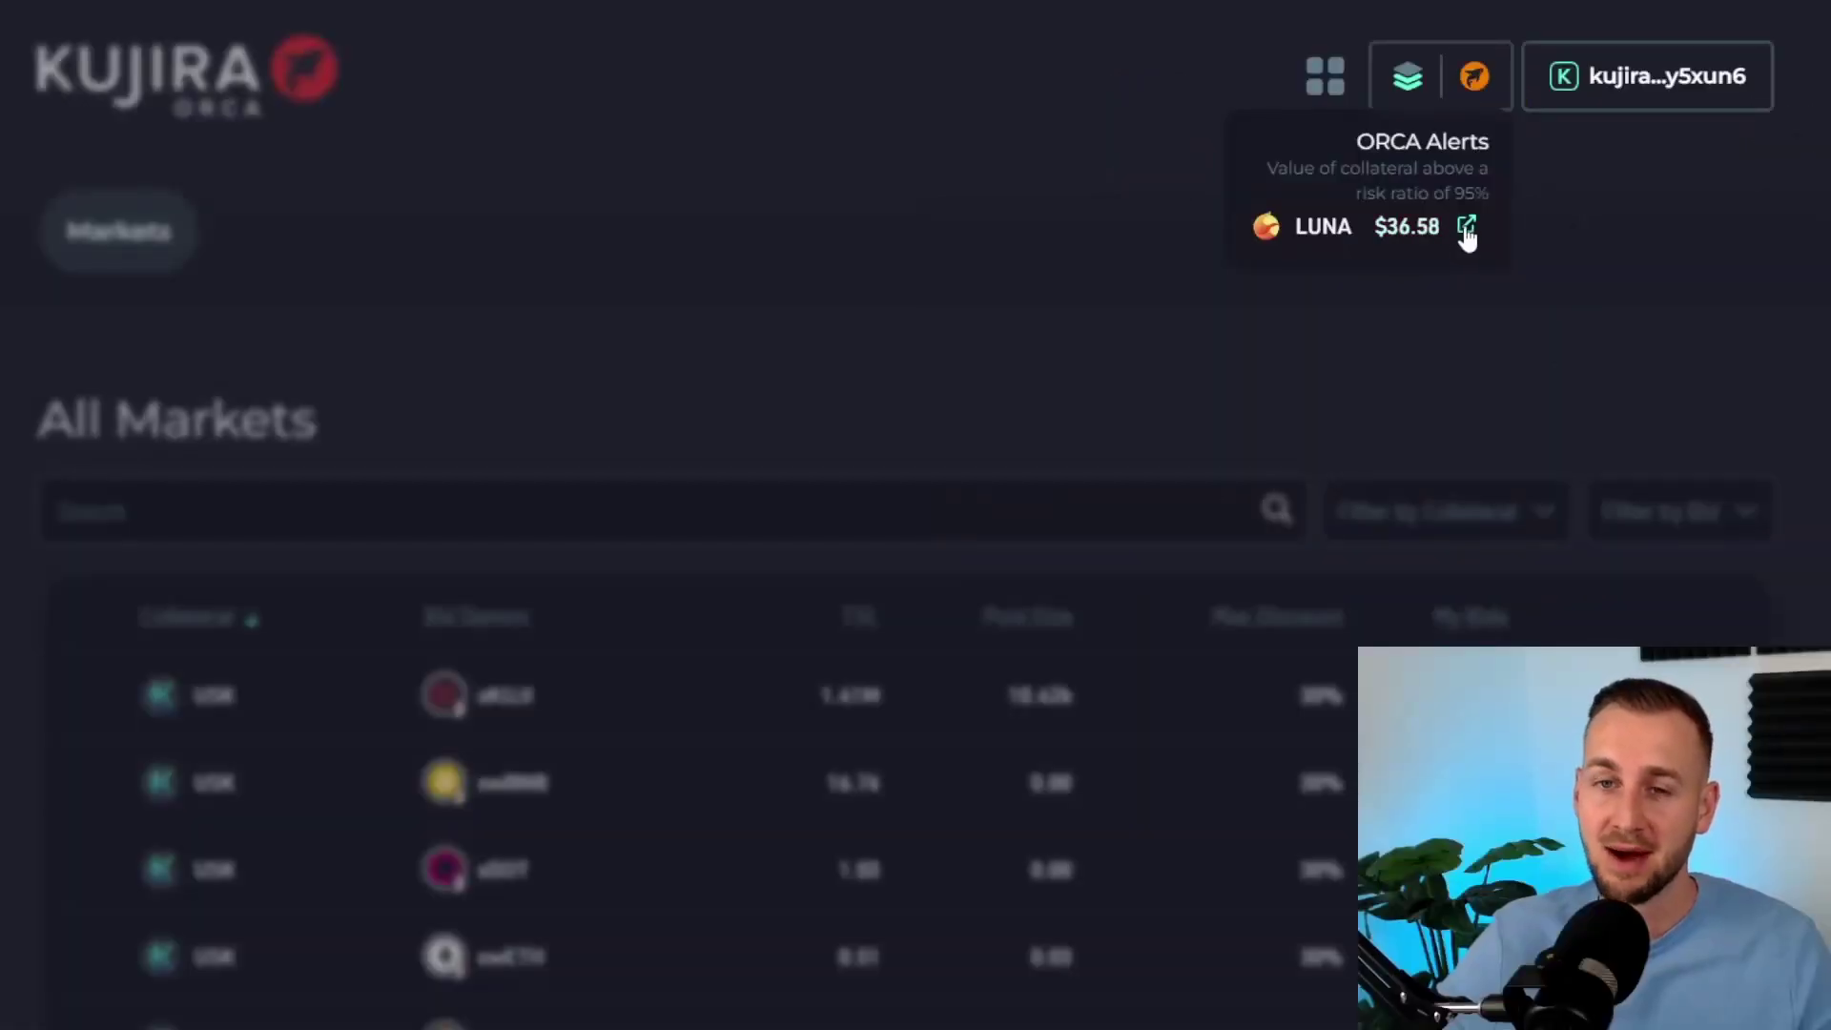
left_click(858, 266)
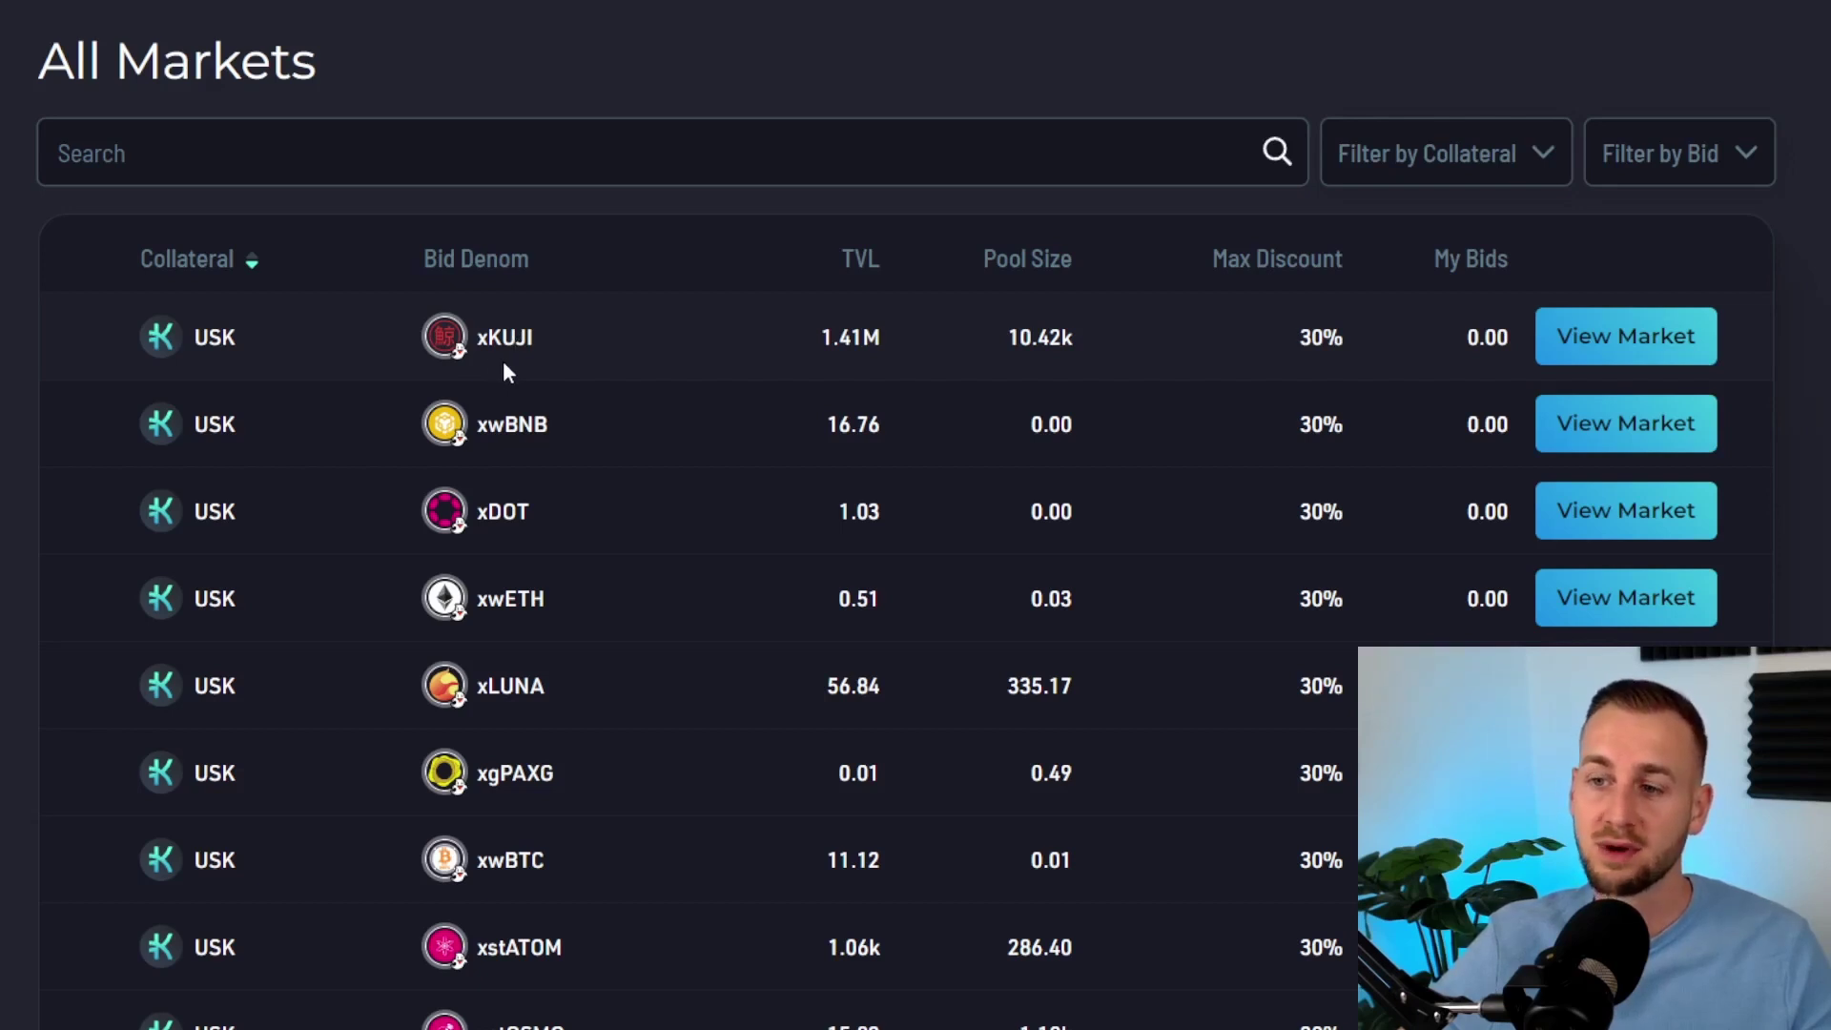
Filter the markets list to KUJI collateral and open the KUJI / xUSK market
scroll(503, 420, "down", 7)
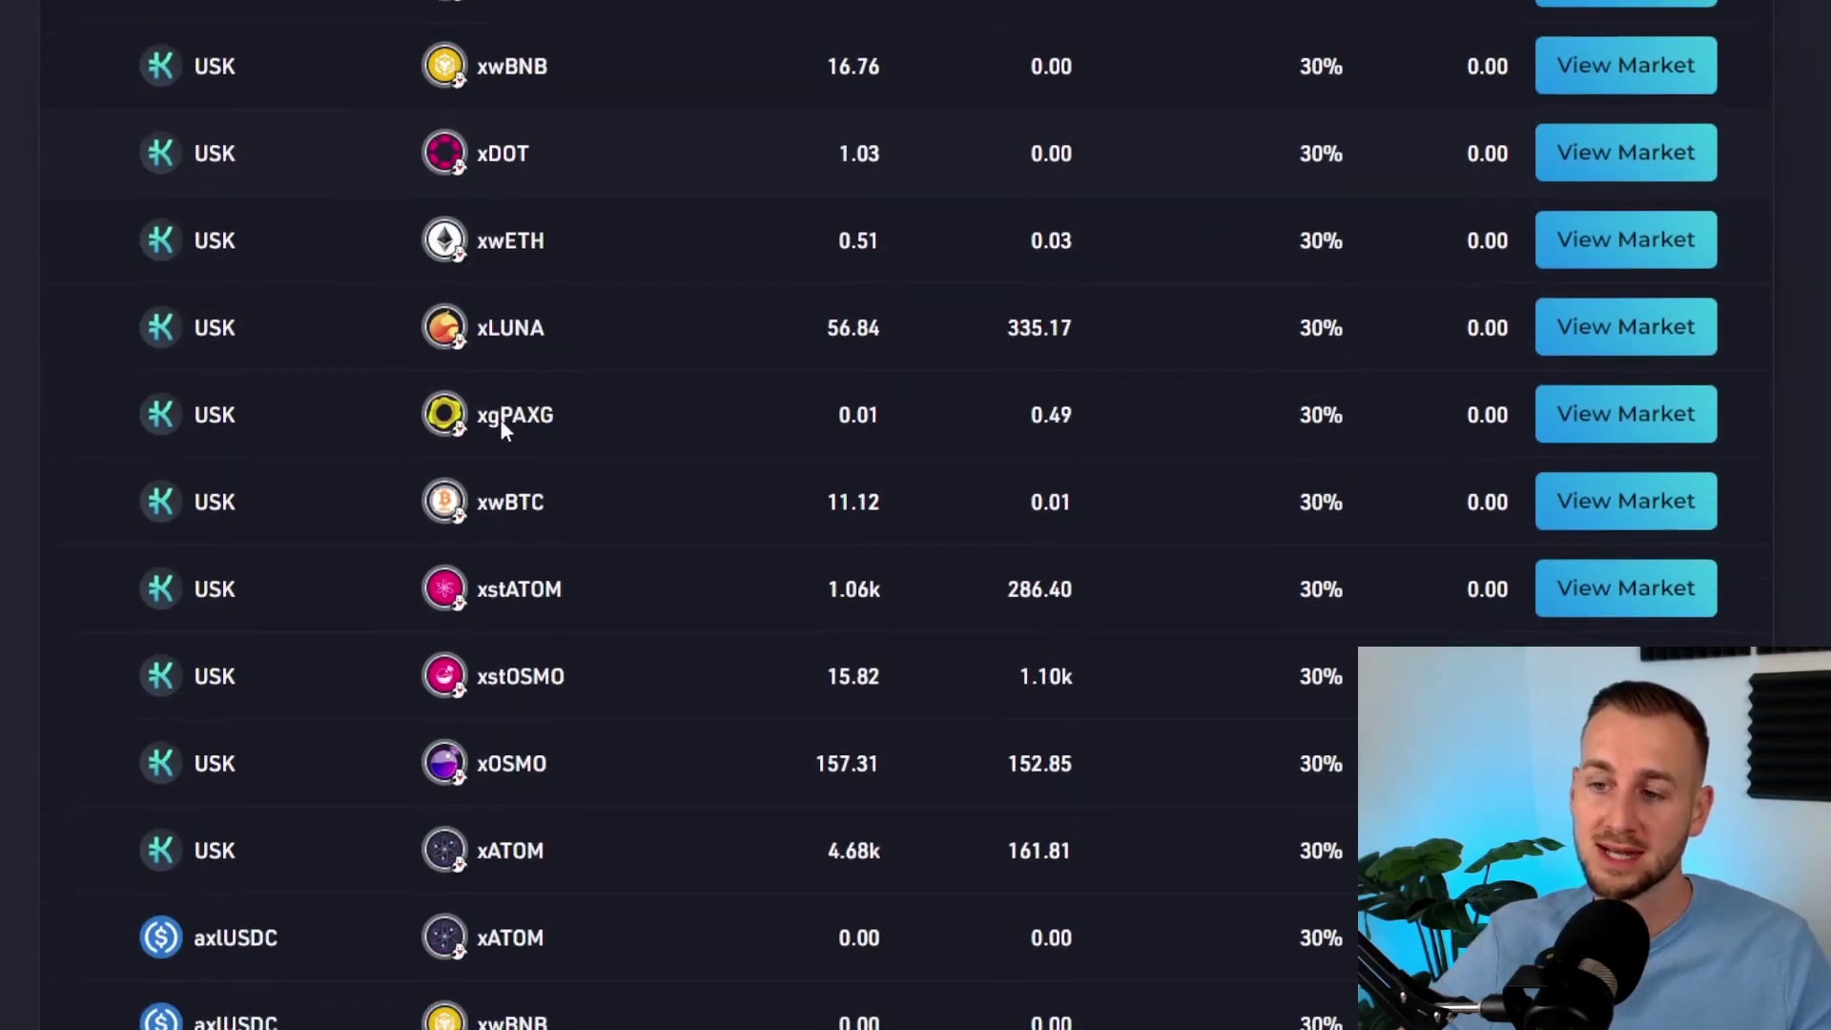
scroll(502, 421, "down", 8)
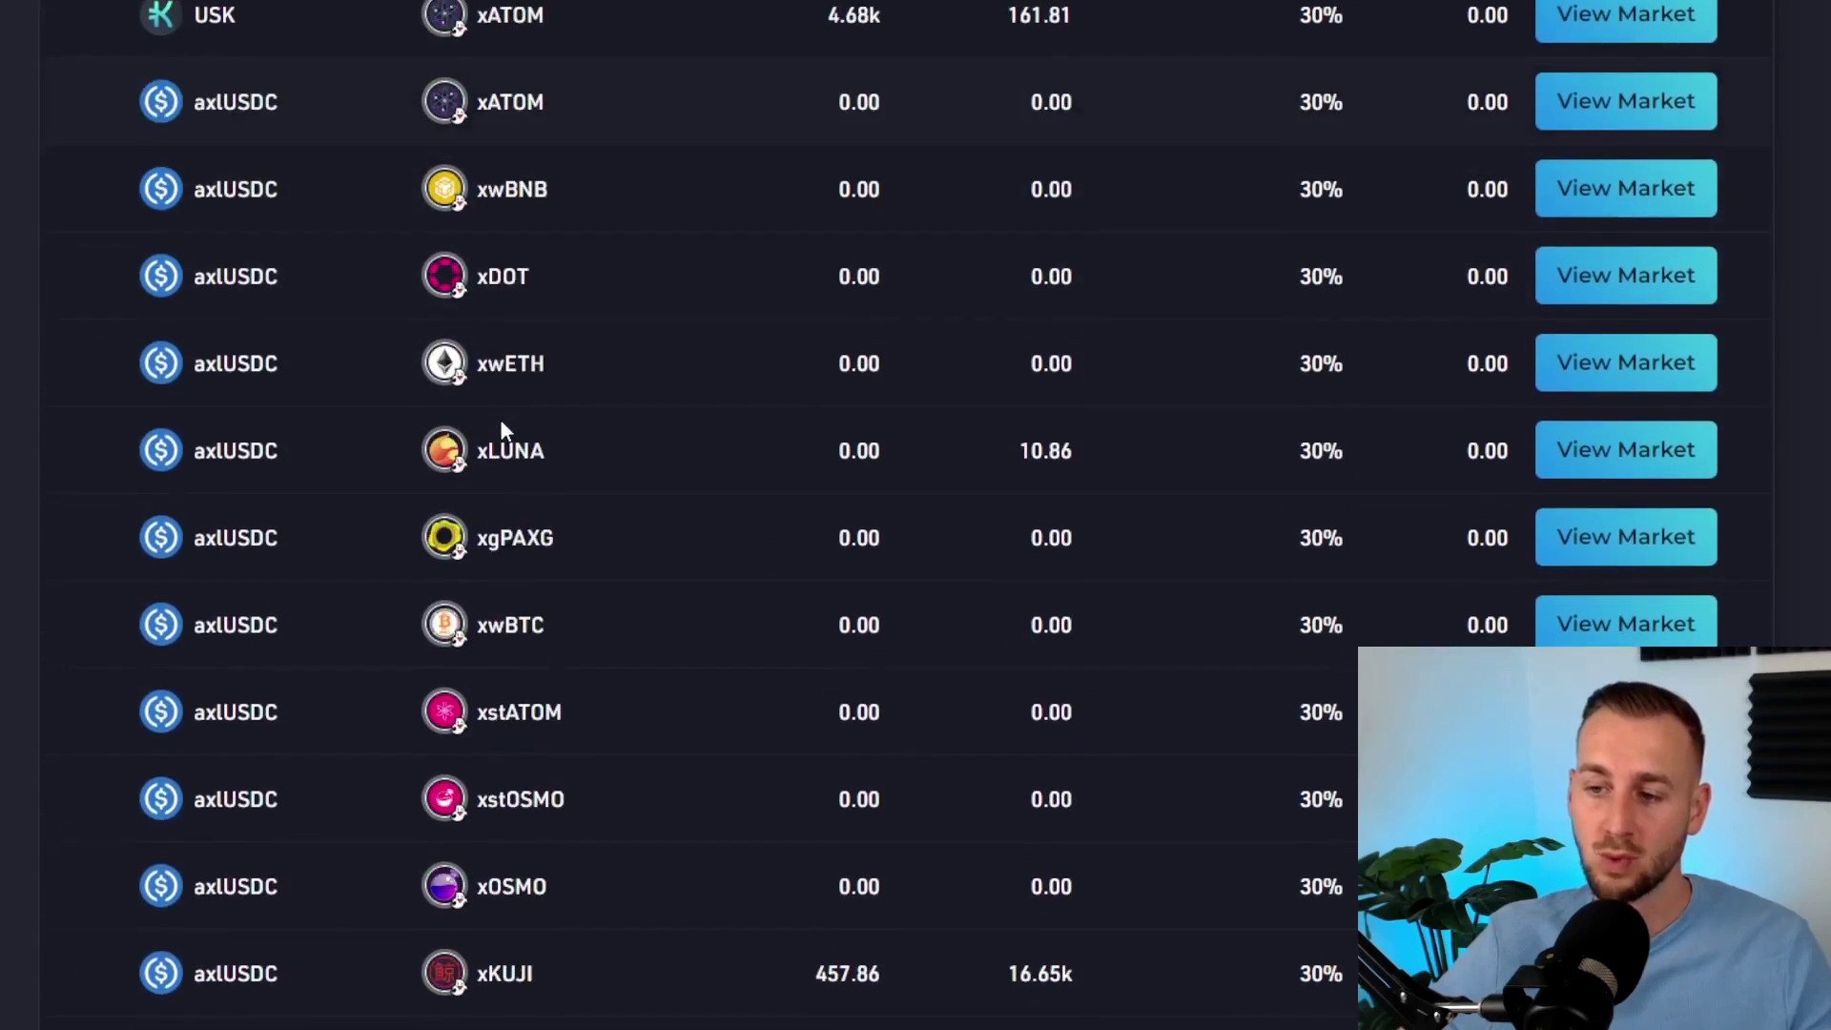
scroll(503, 424, "down", 5)
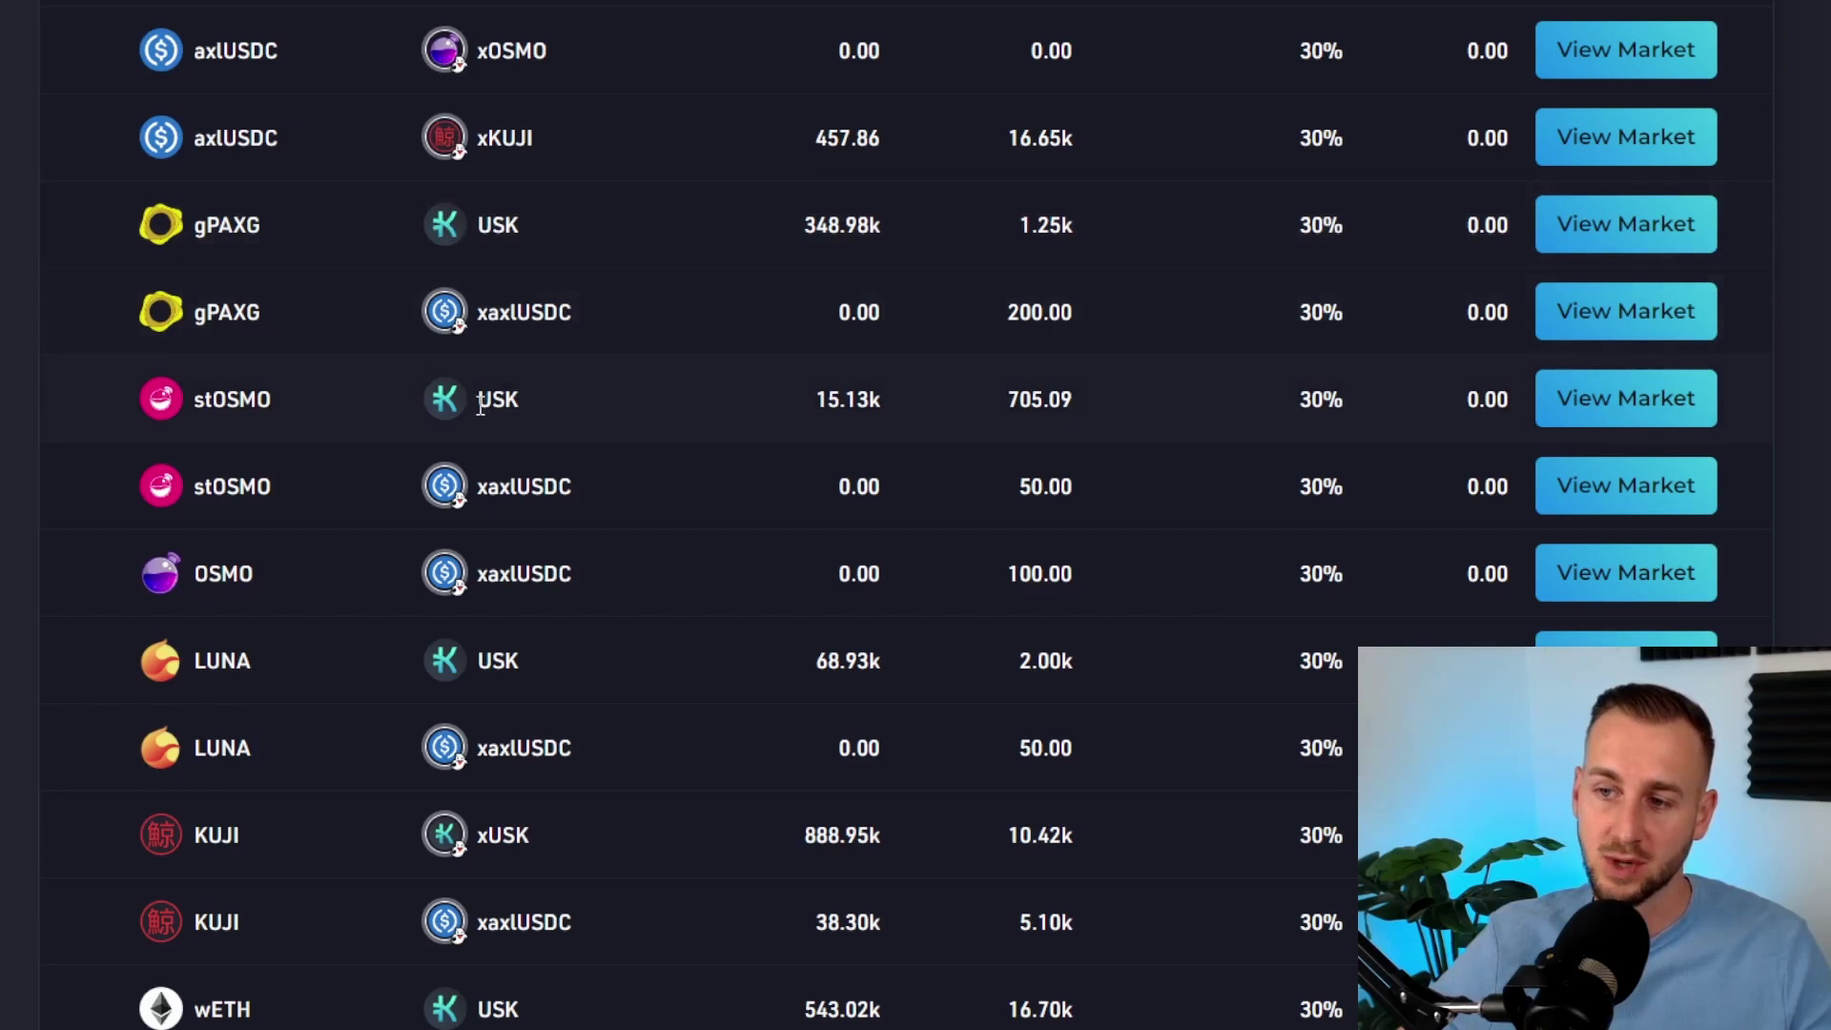
scroll(512, 607, "down", 5)
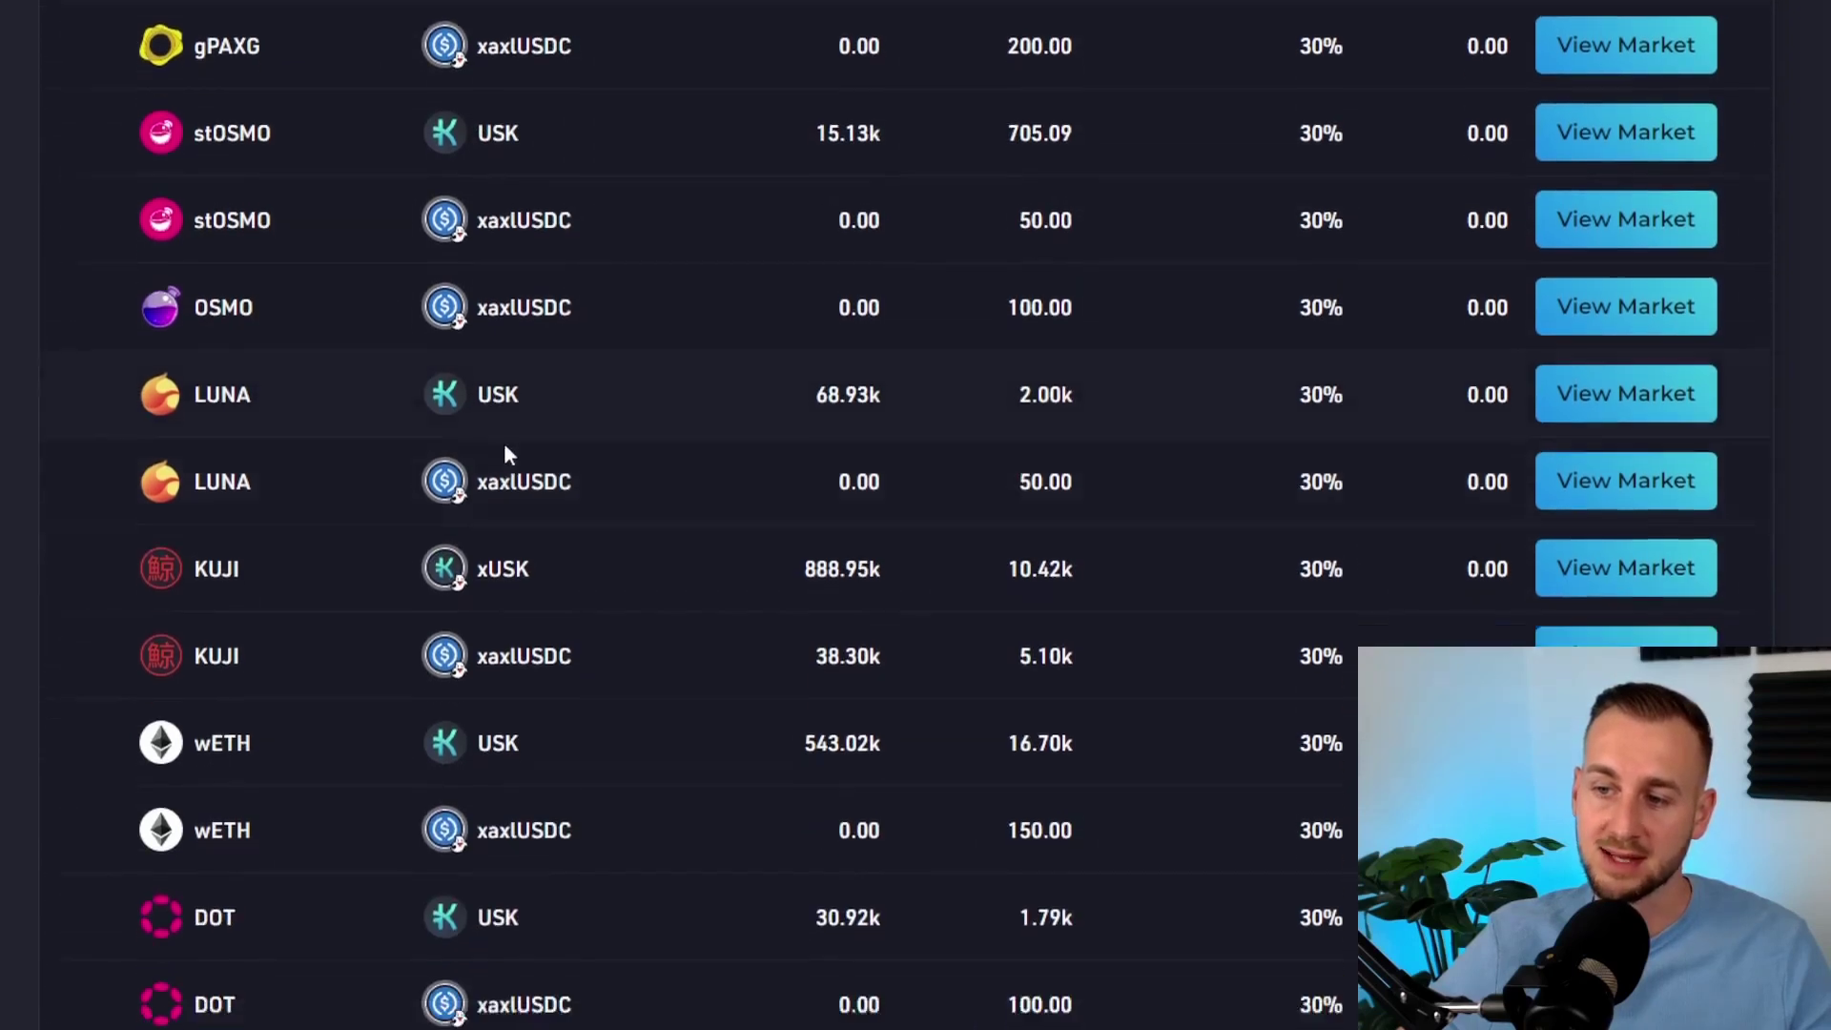
scroll(498, 420, "down", 5)
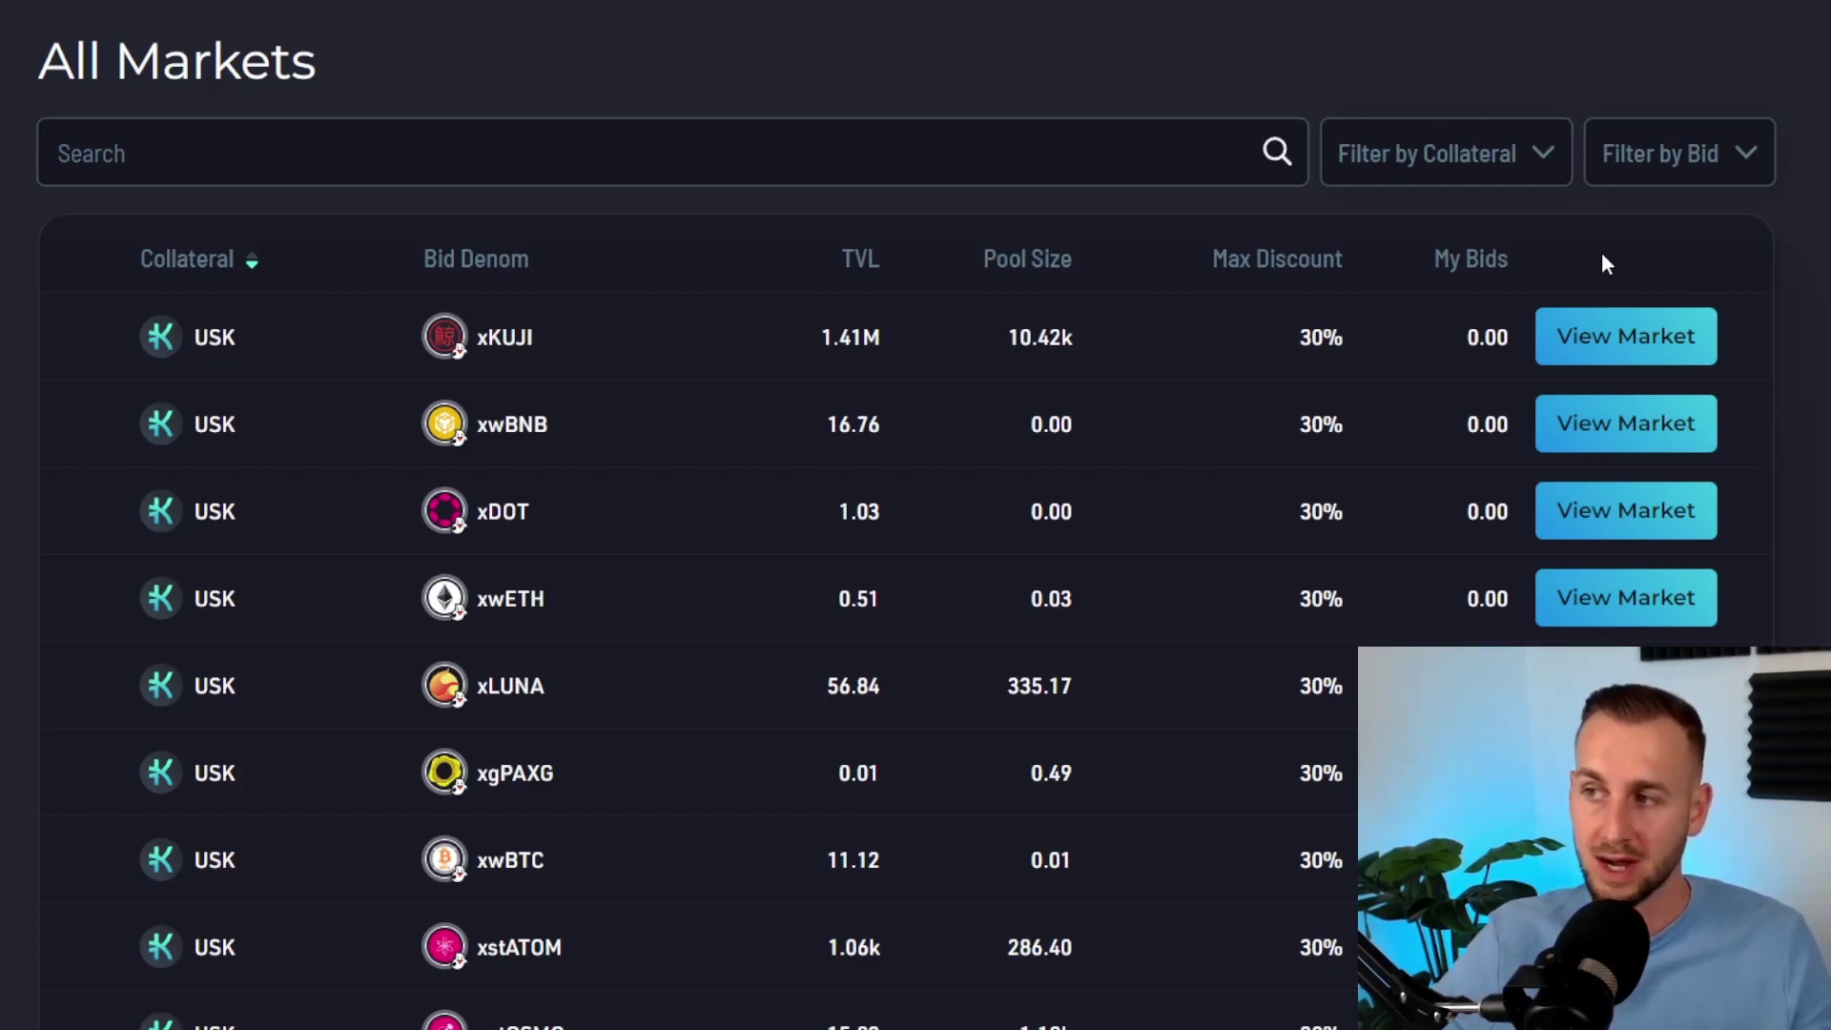
left_click(1539, 162)
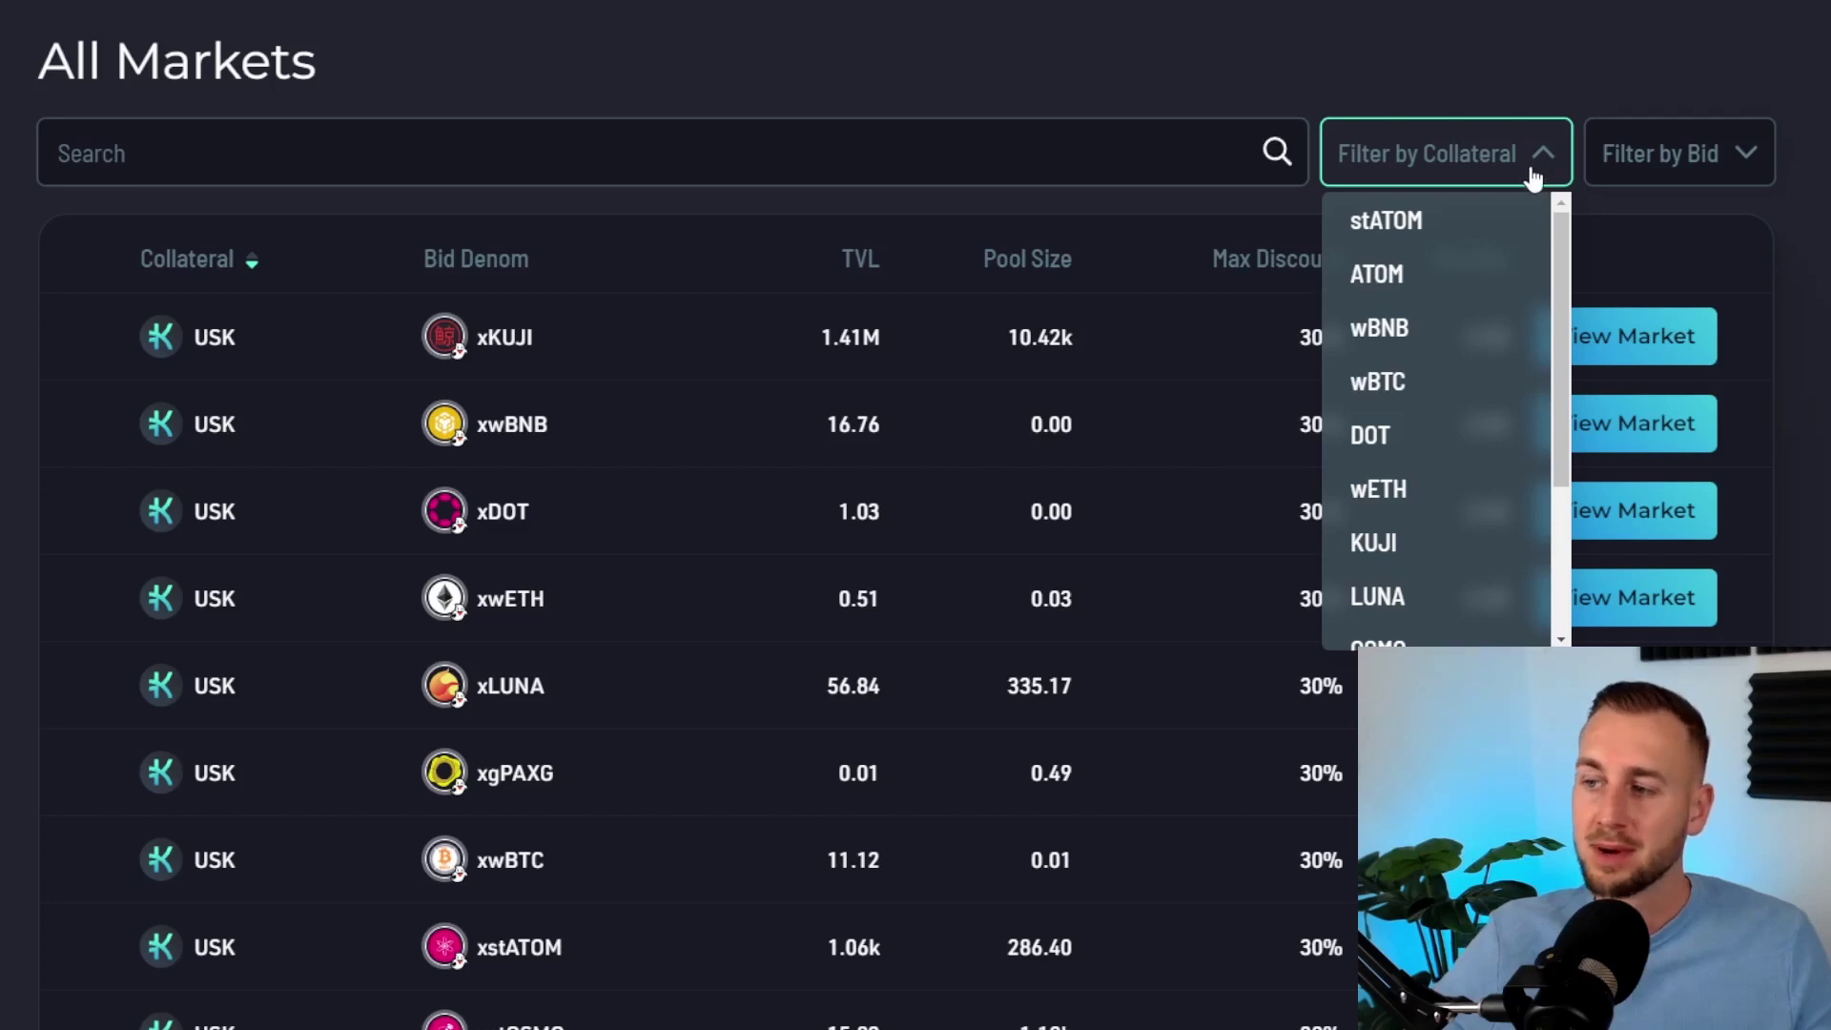
left_click(1410, 543)
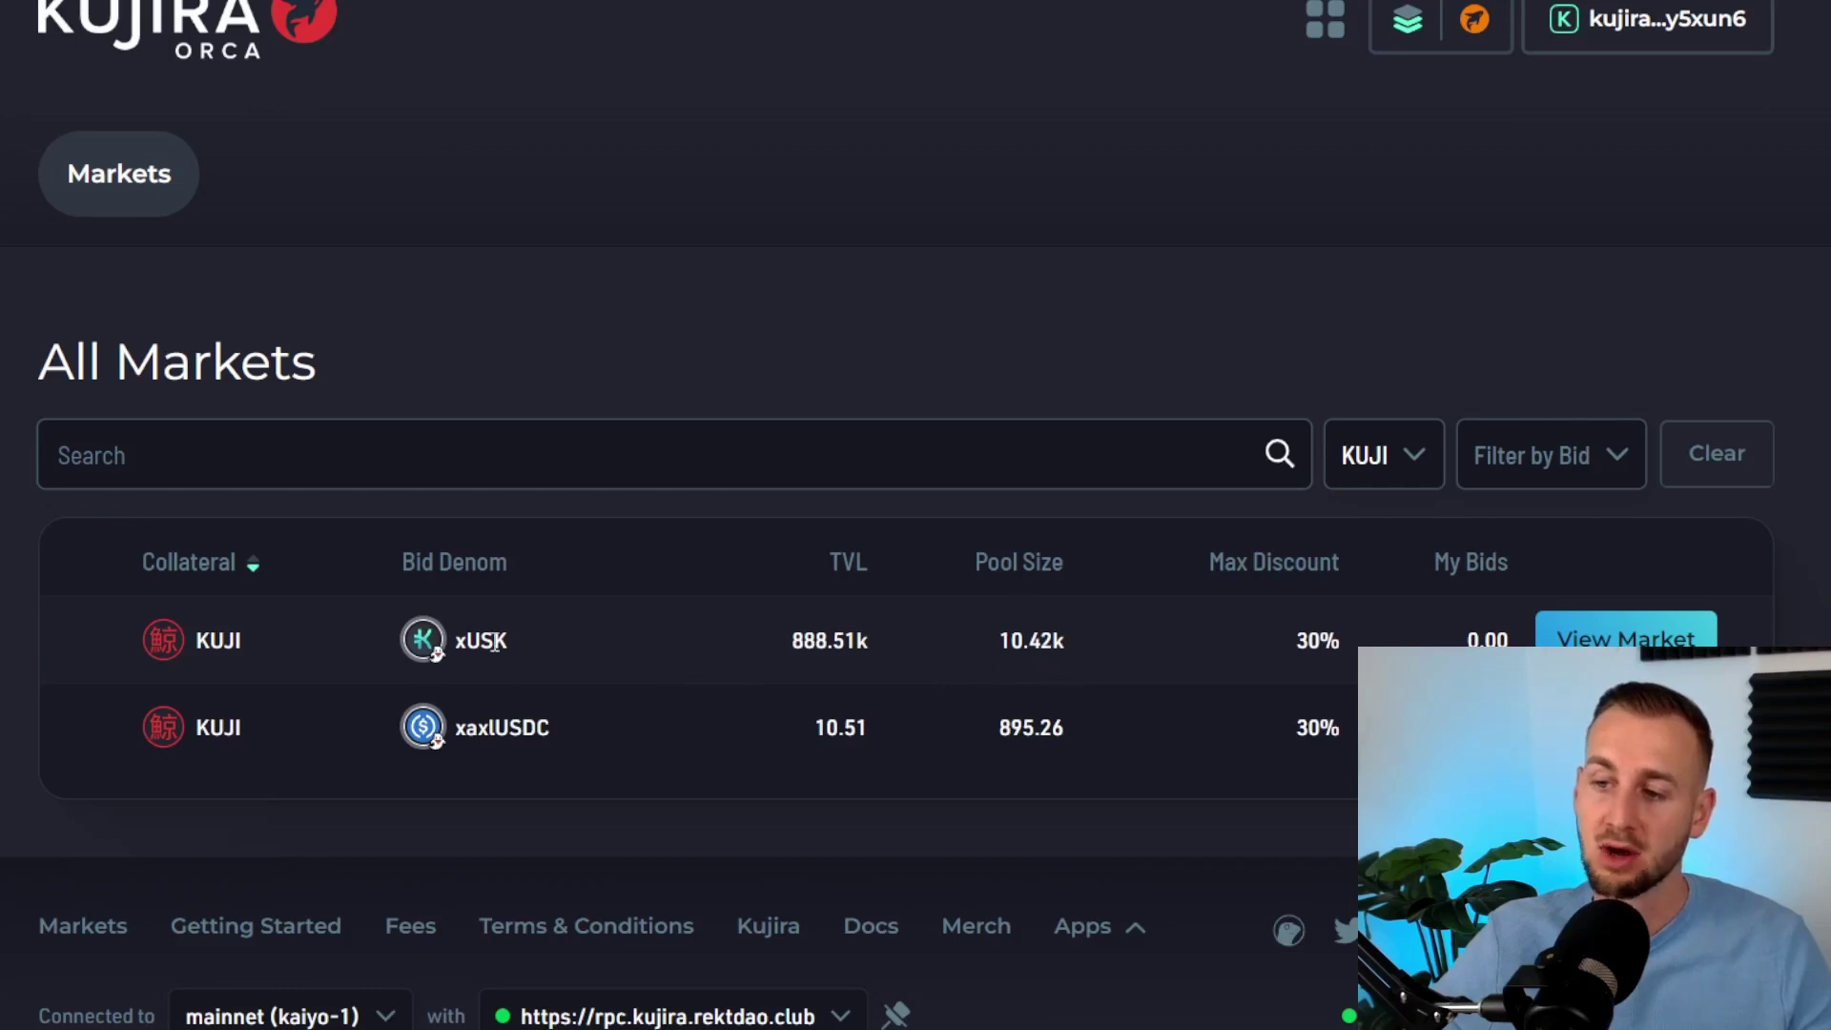
left_click(1633, 641)
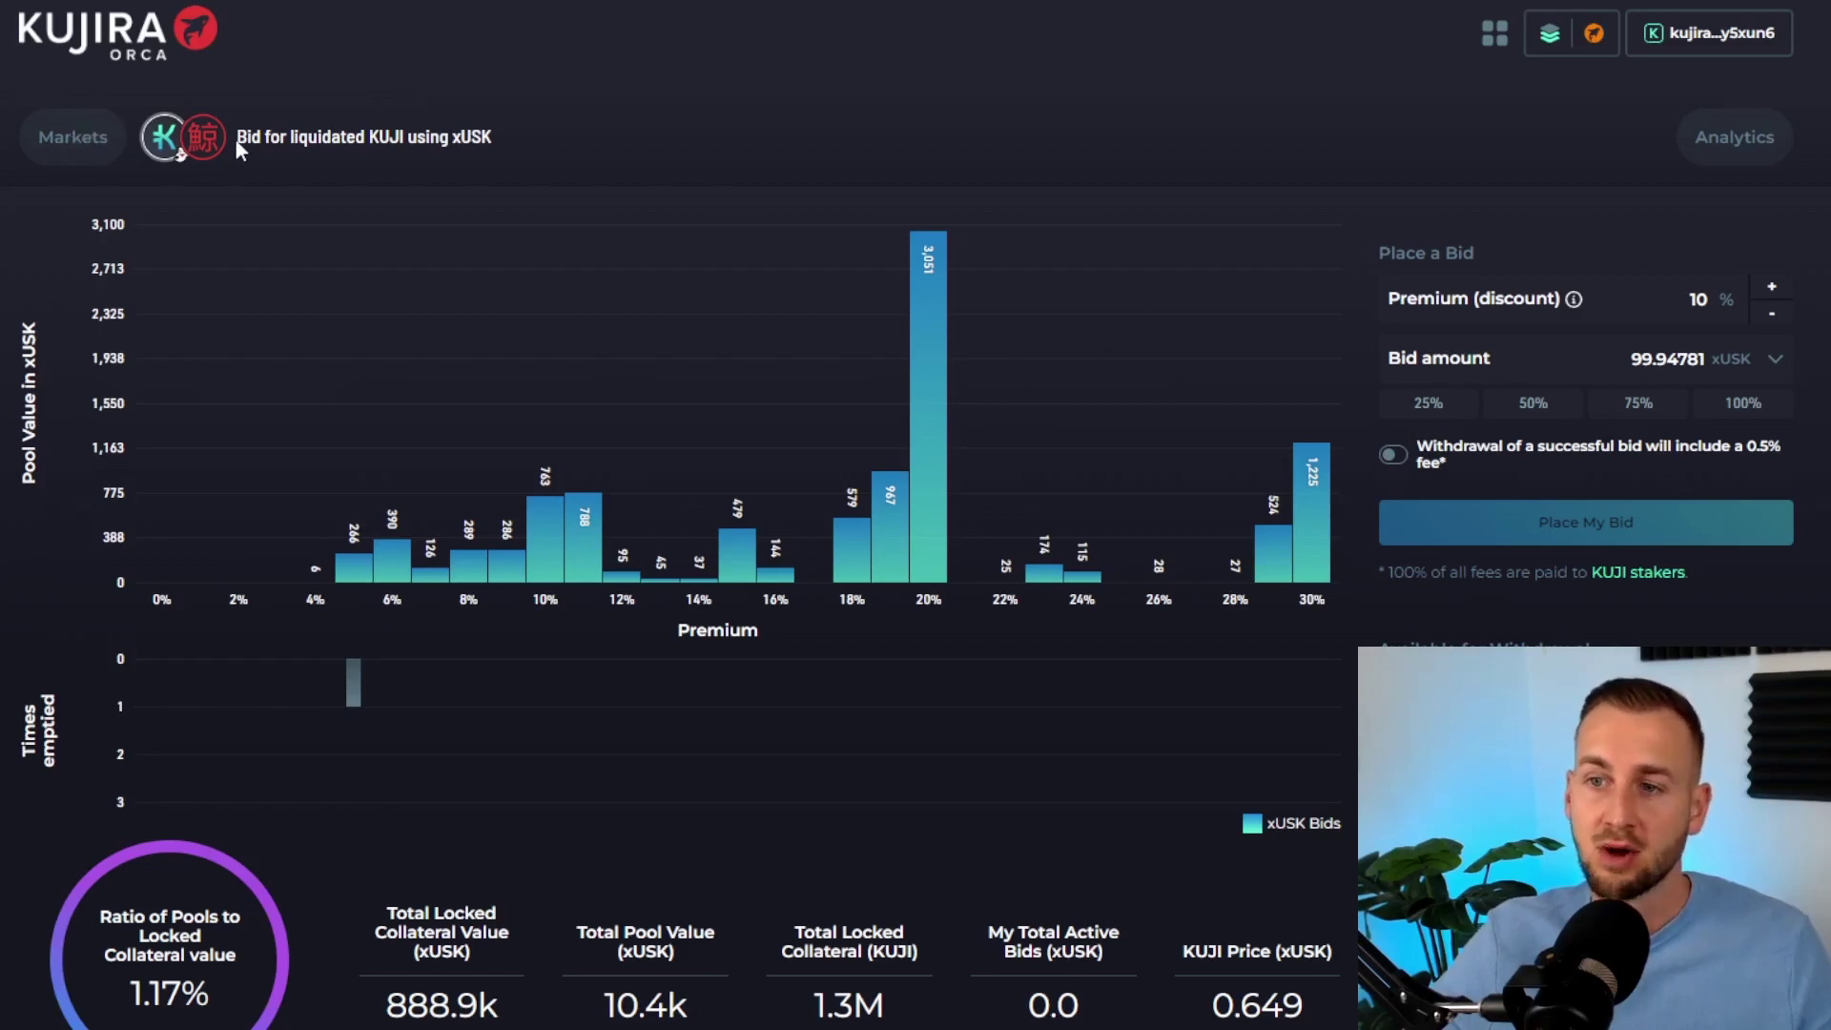
Highlight the KUJI / xUSK market title and inspect the bid chart's premium pools
left_click_drag(234, 139, 513, 136)
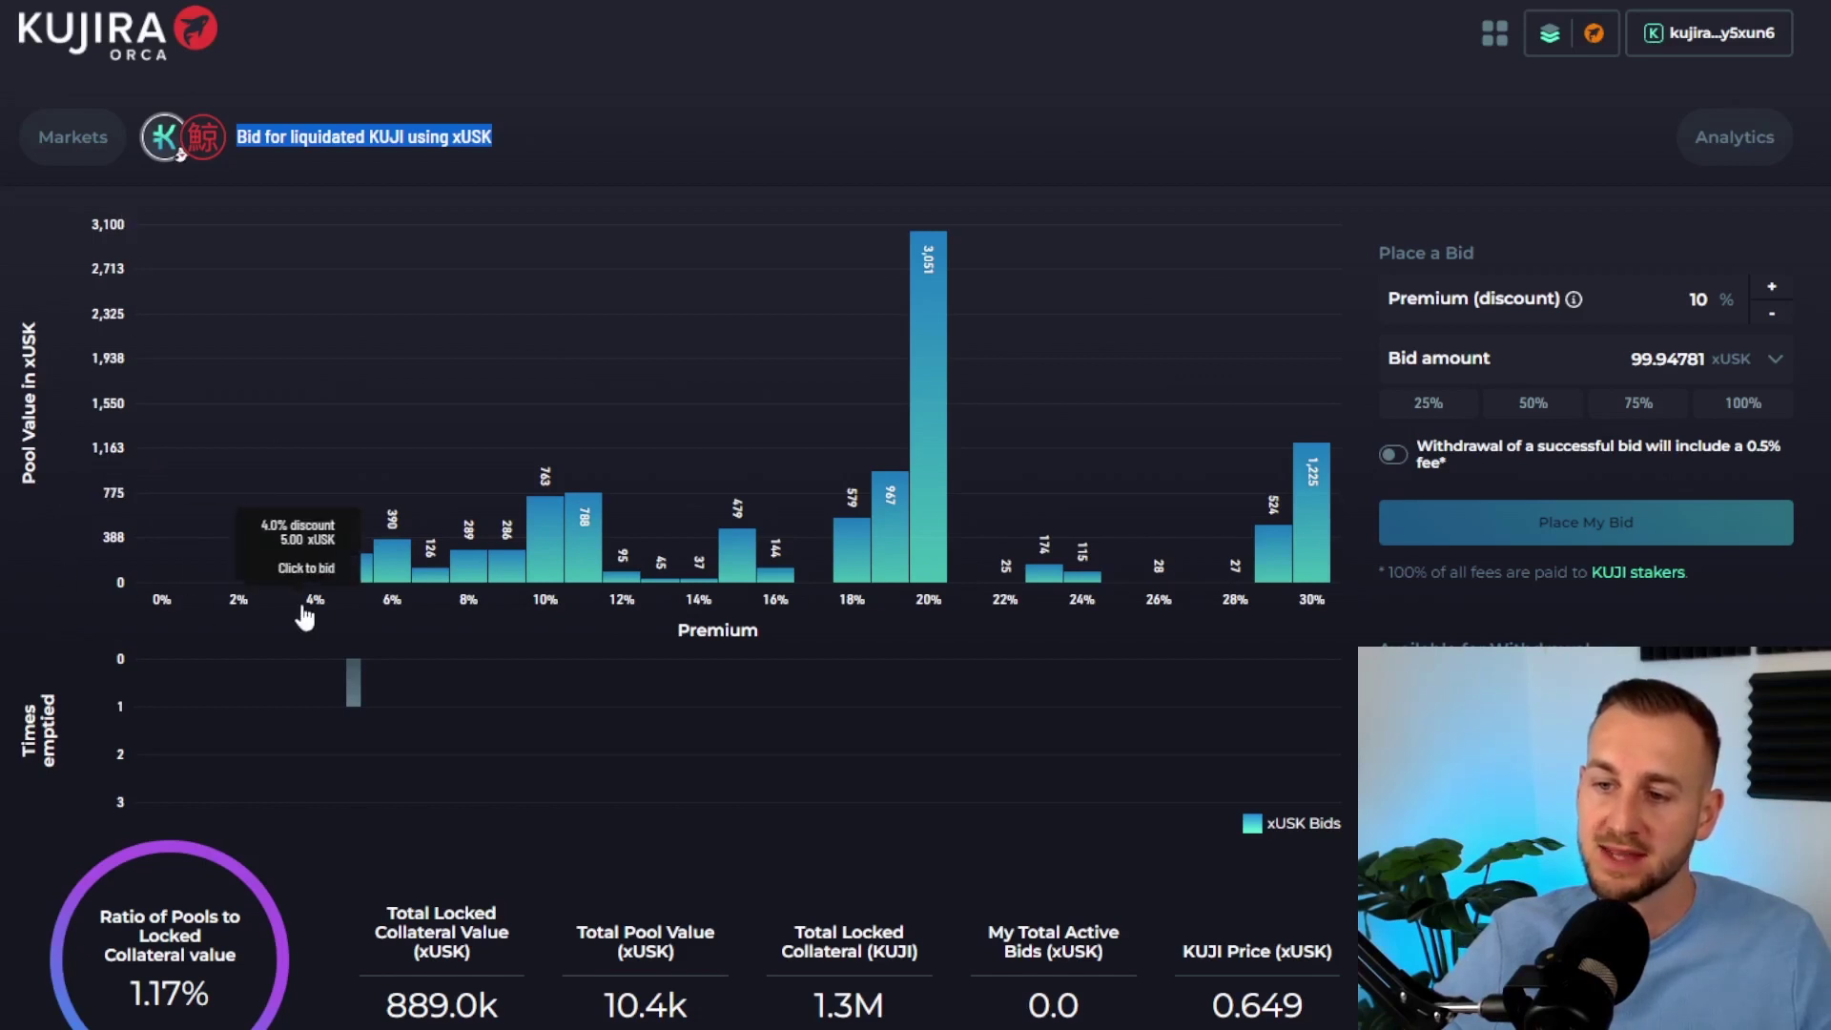
mouse_move(468, 608)
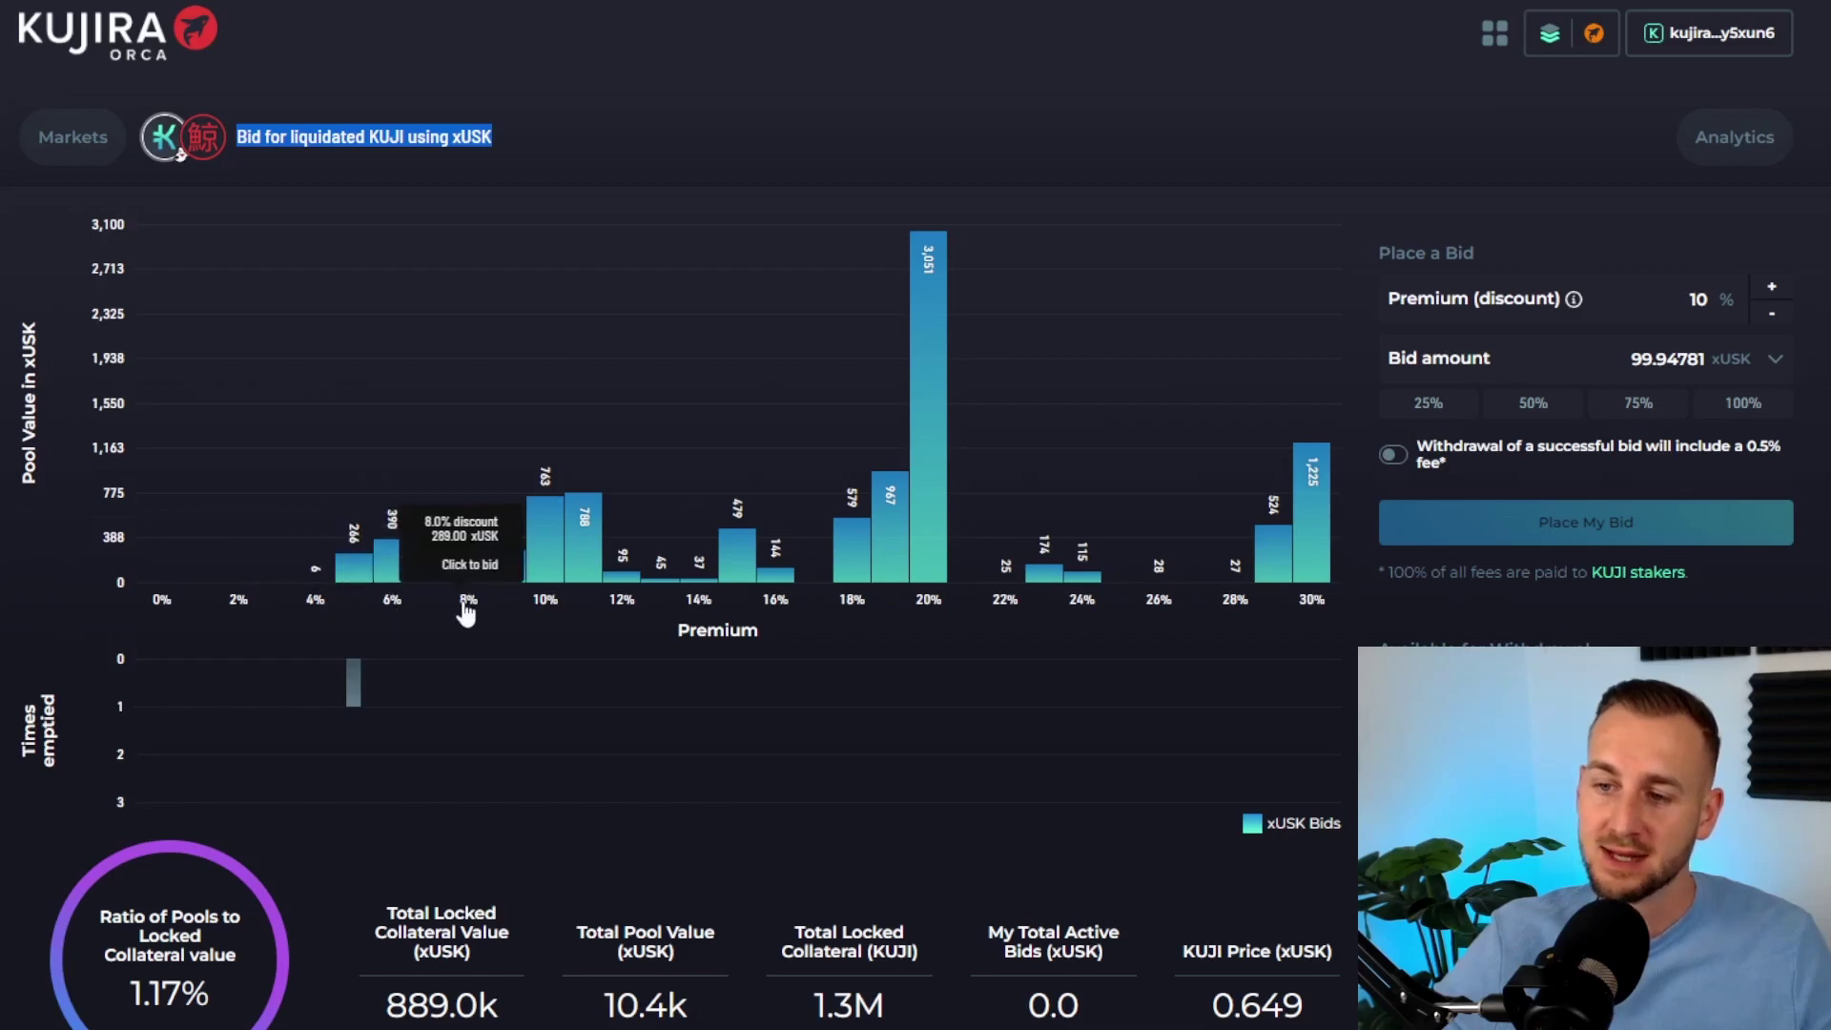
mouse_move(543, 608)
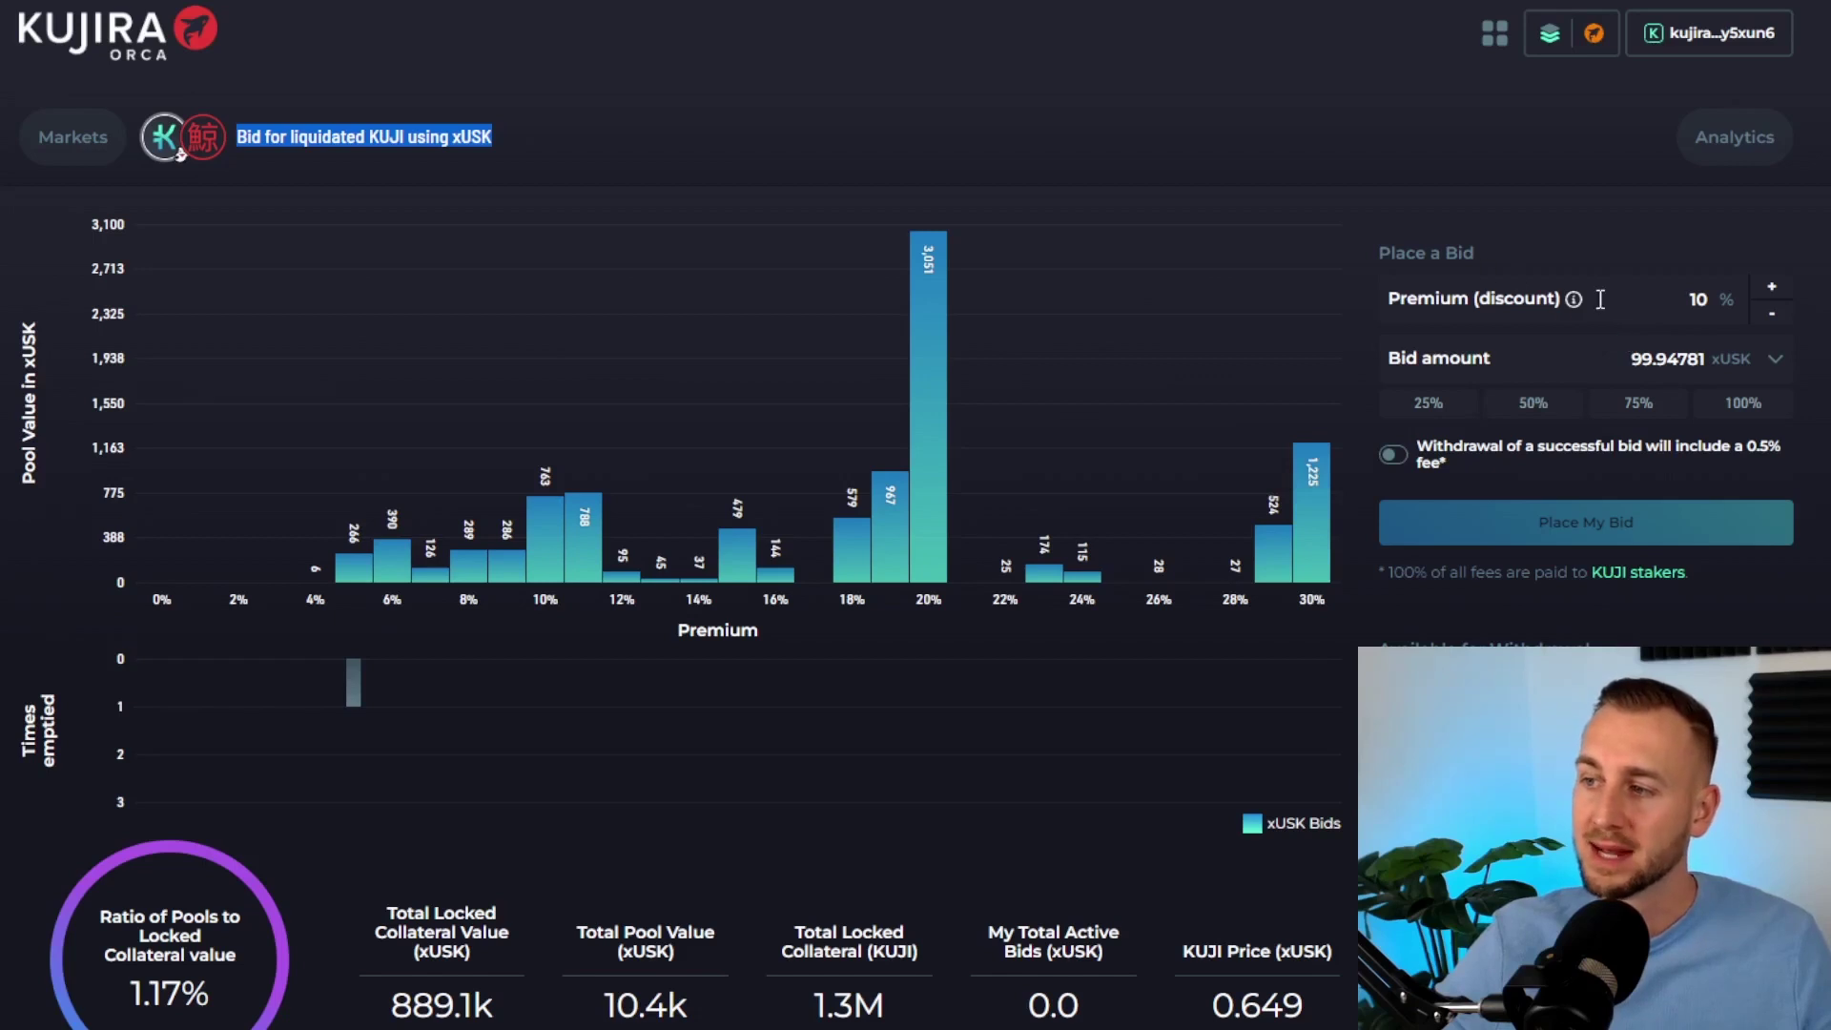
Set a 20% premium and bid the full 99.94781 xUSK after trying 25/50/75%
left_click(927, 519)
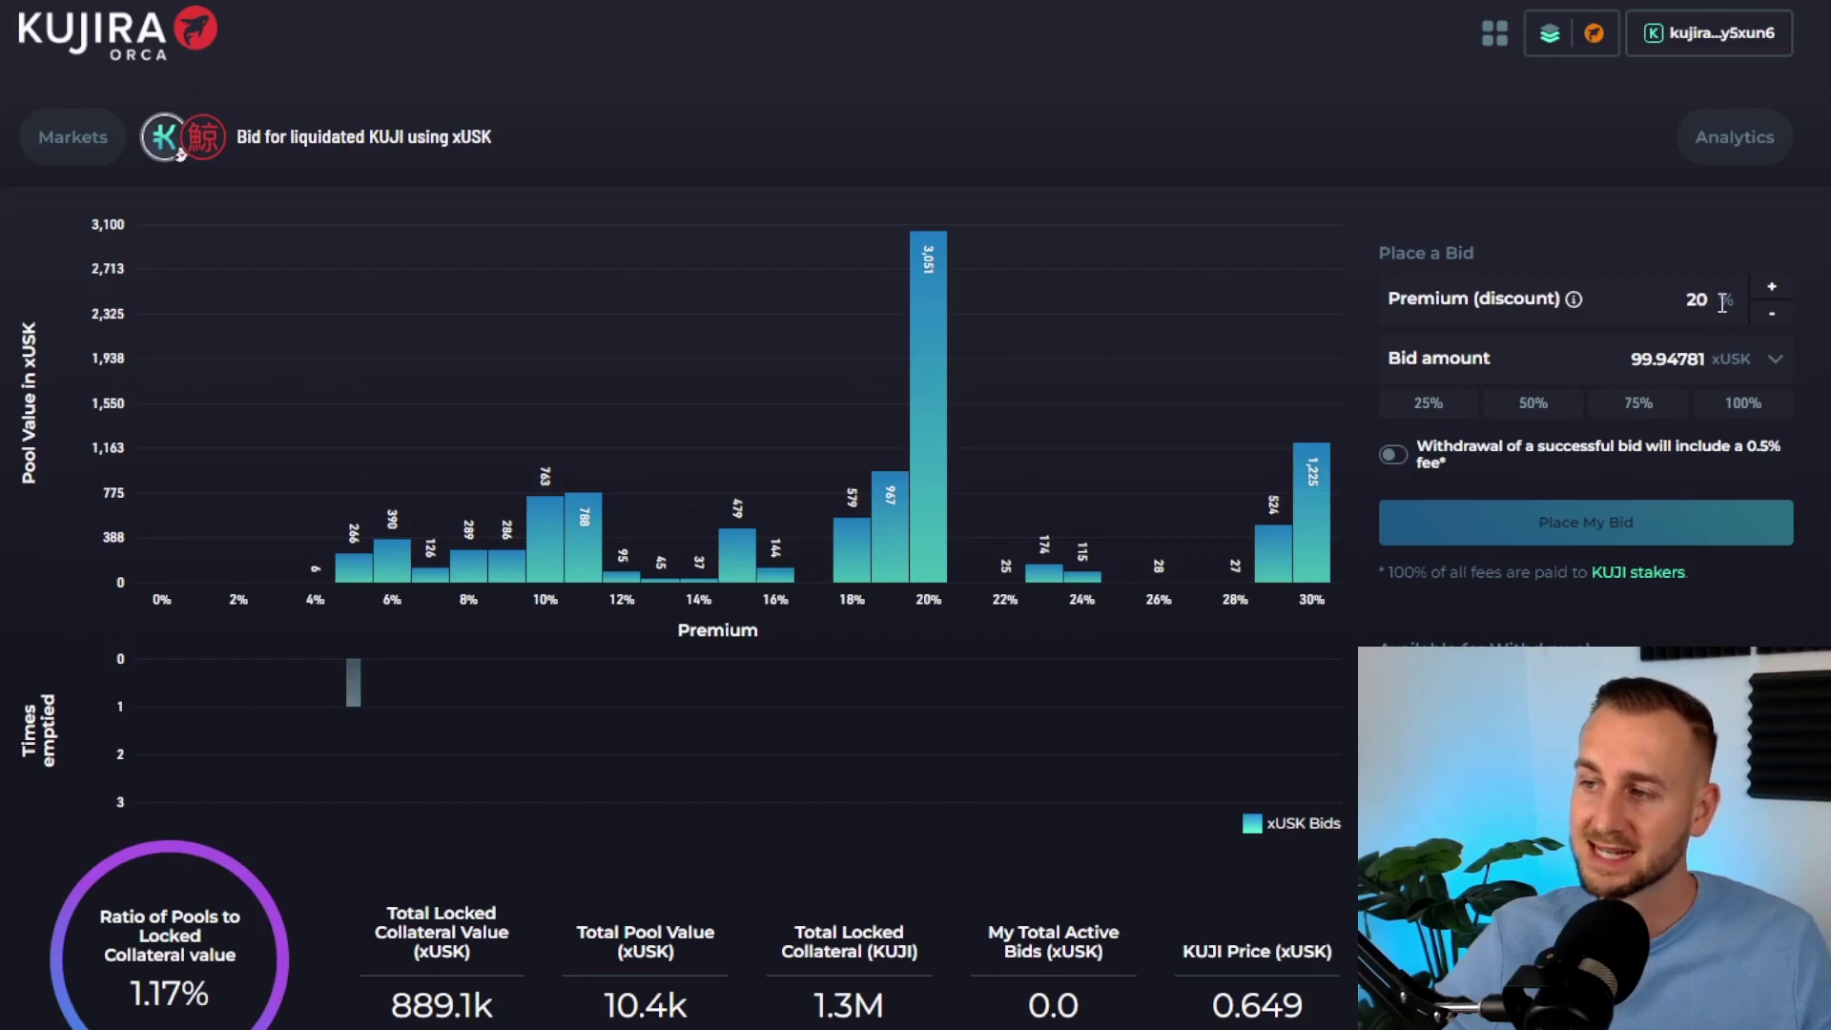
left_click(1627, 356)
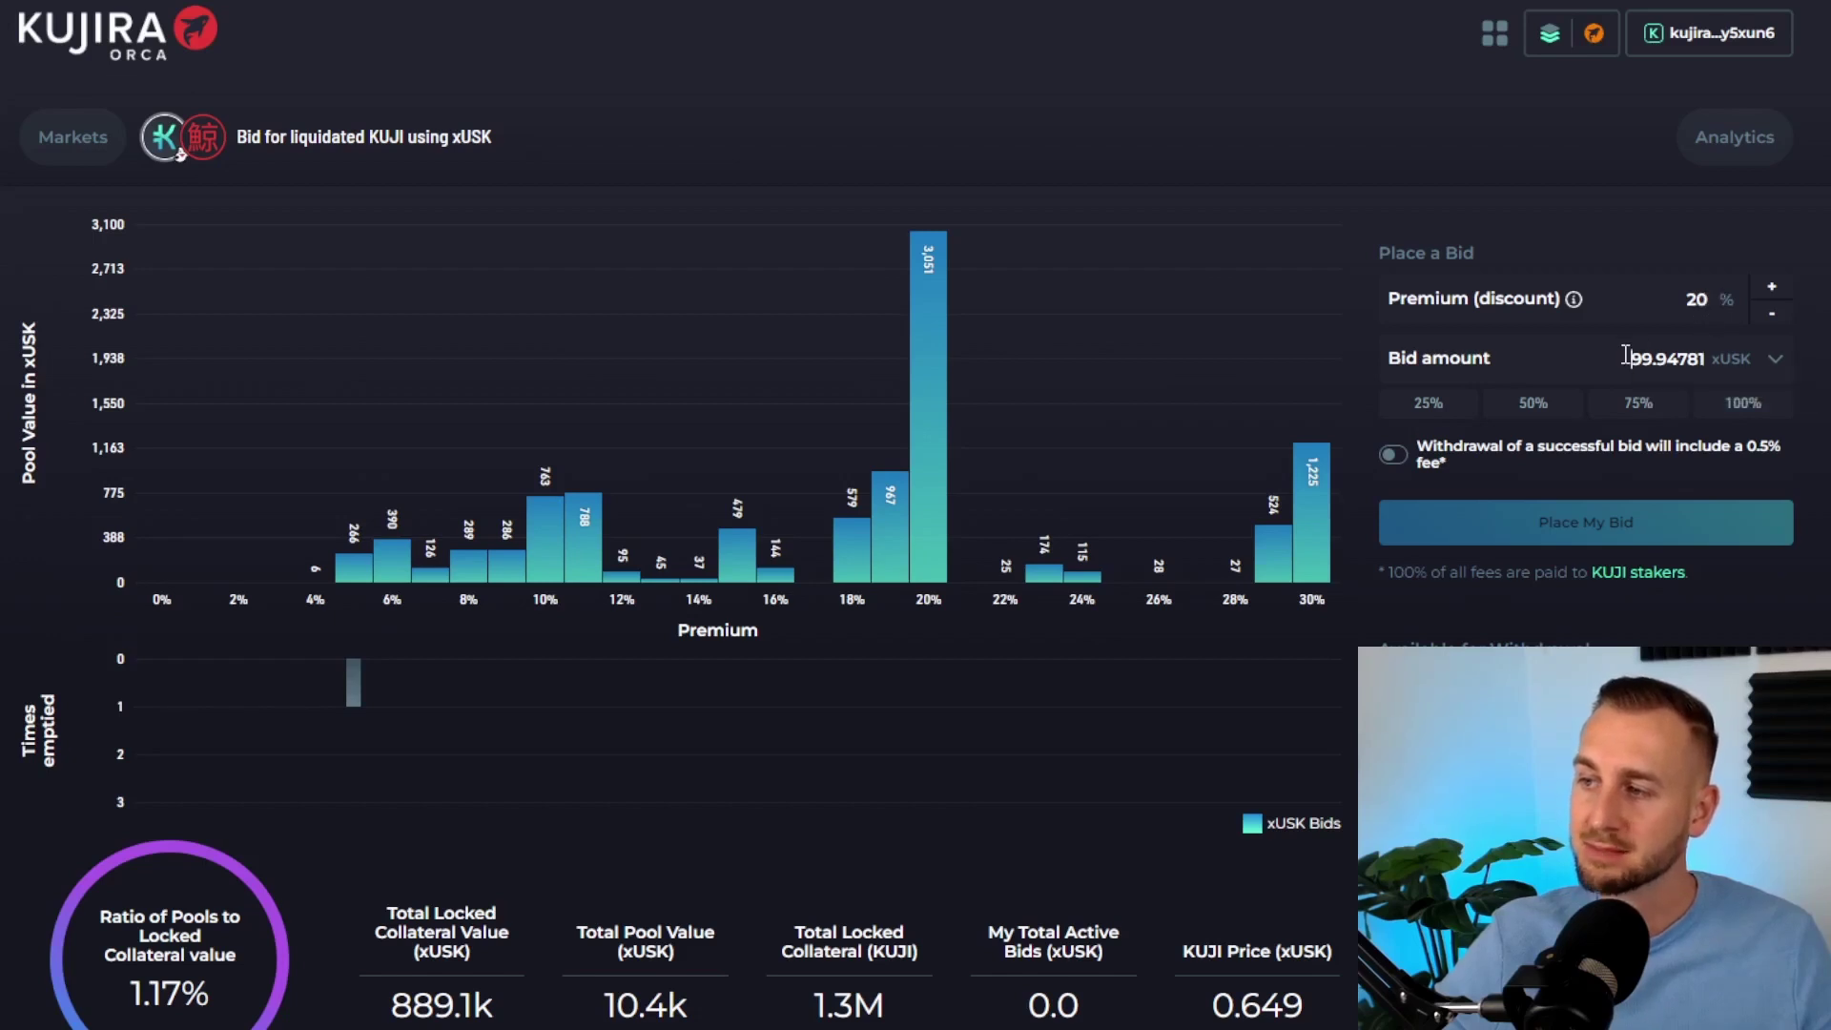
double_click(1624, 355)
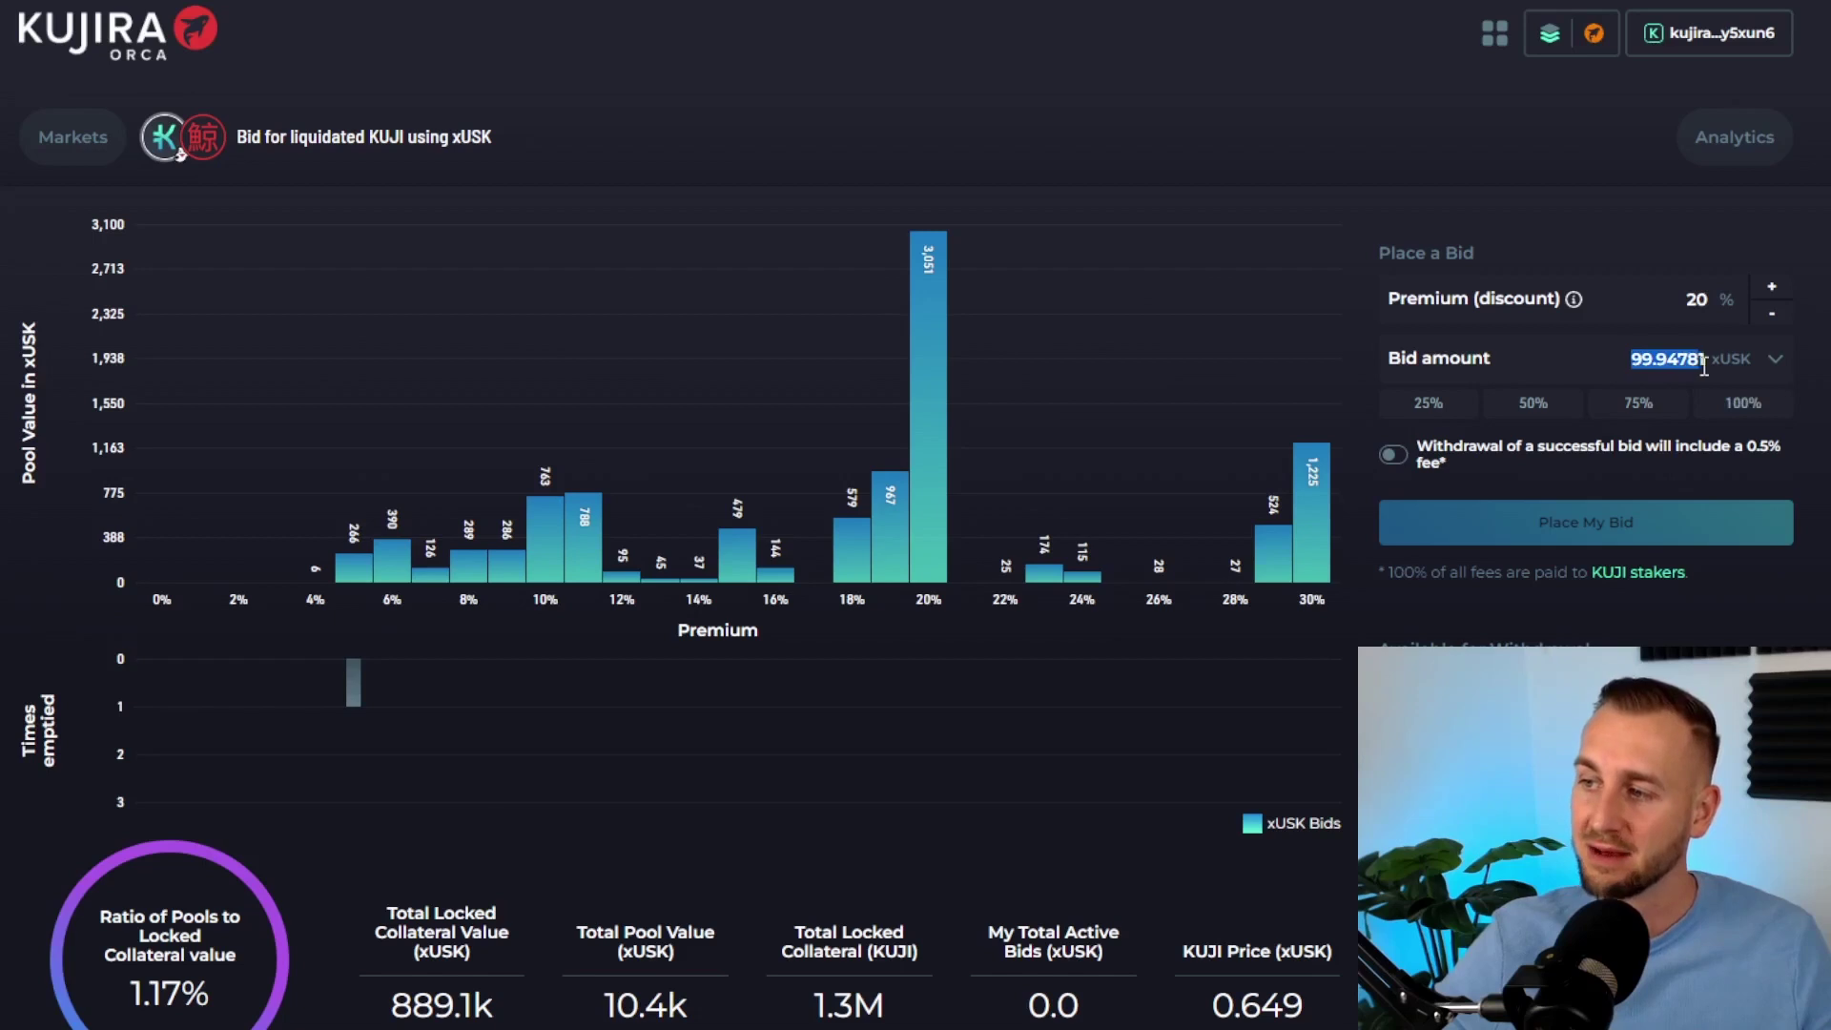
left_click(1621, 352)
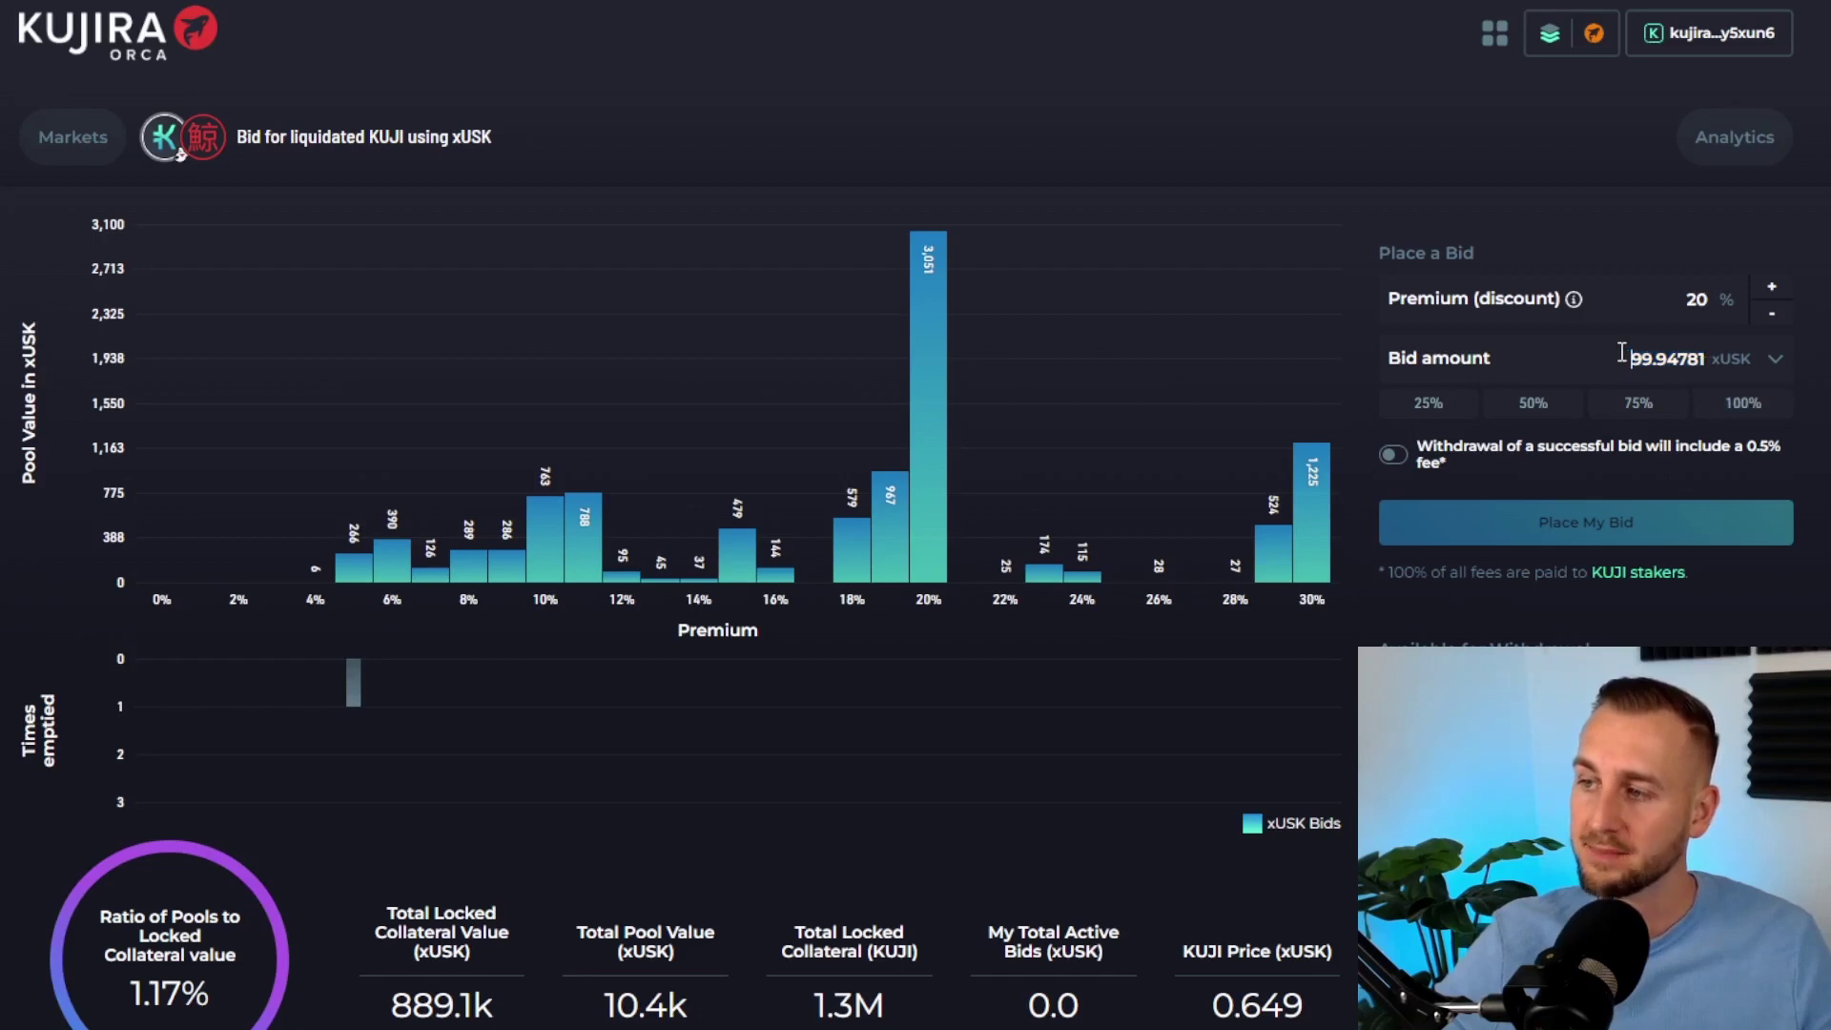
left_click(1445, 405)
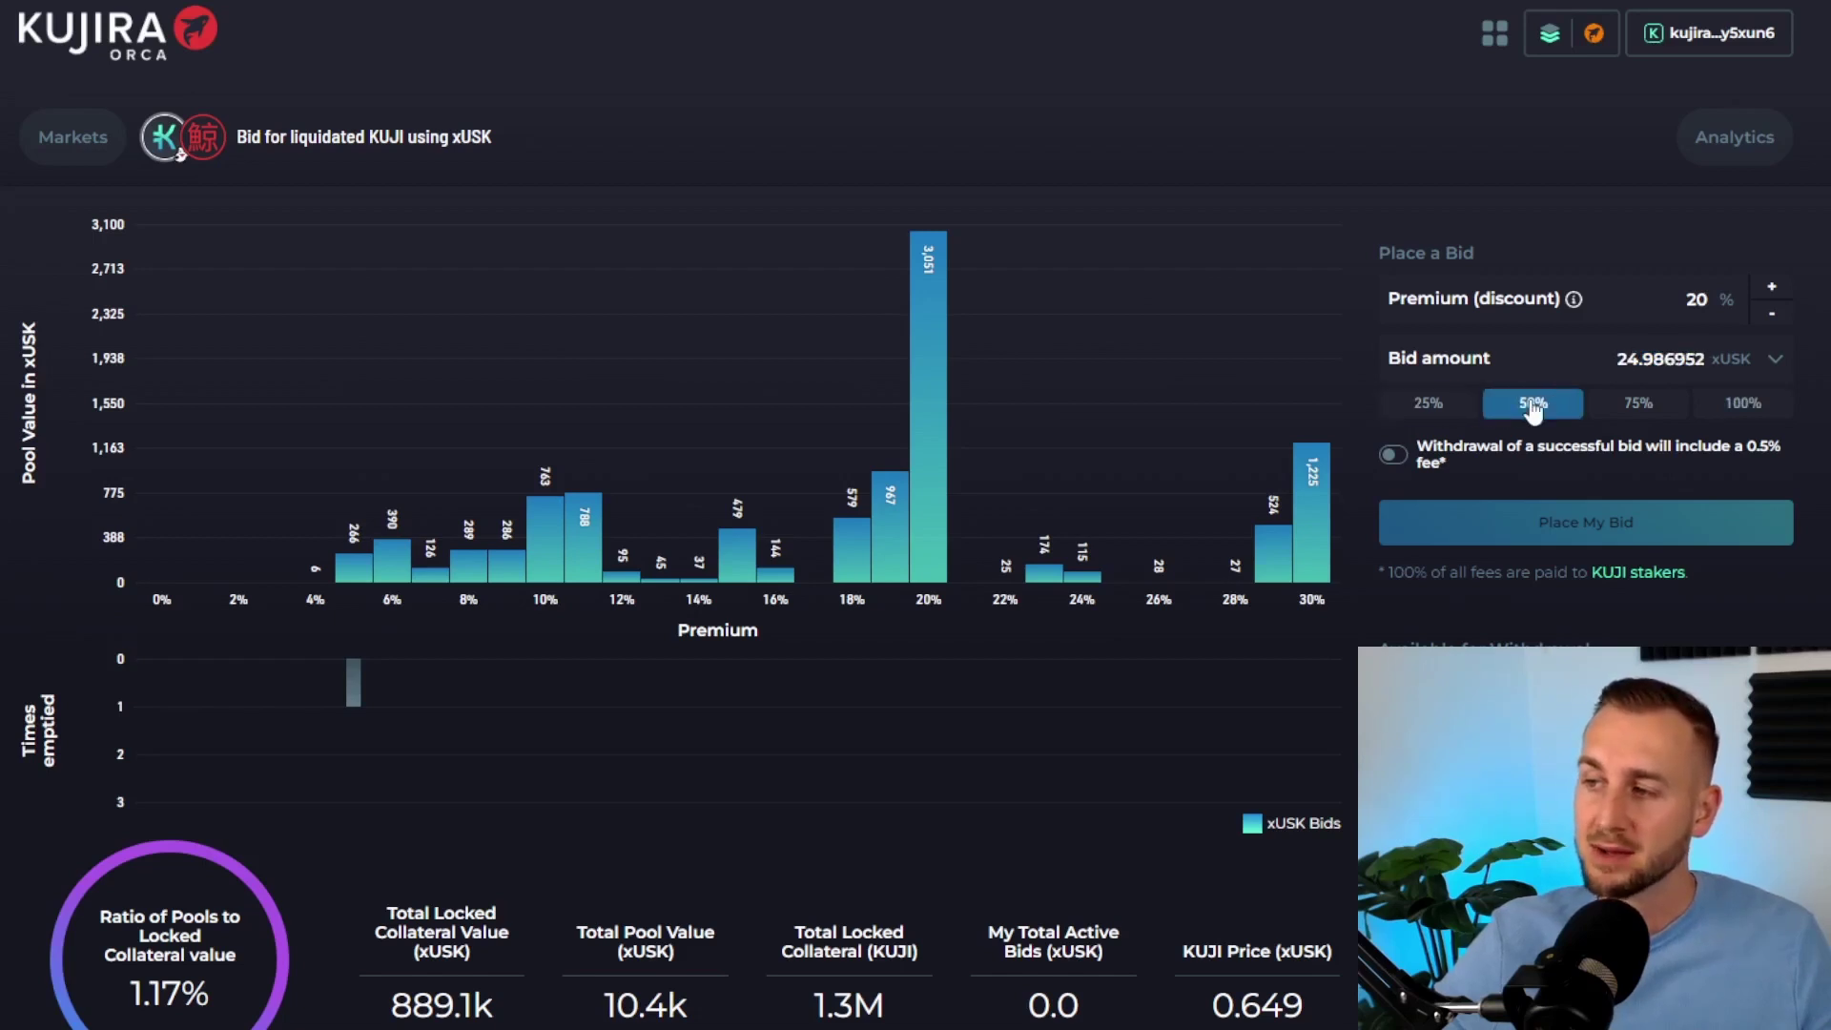
left_click(1532, 403)
left_click(1636, 403)
left_click(1719, 405)
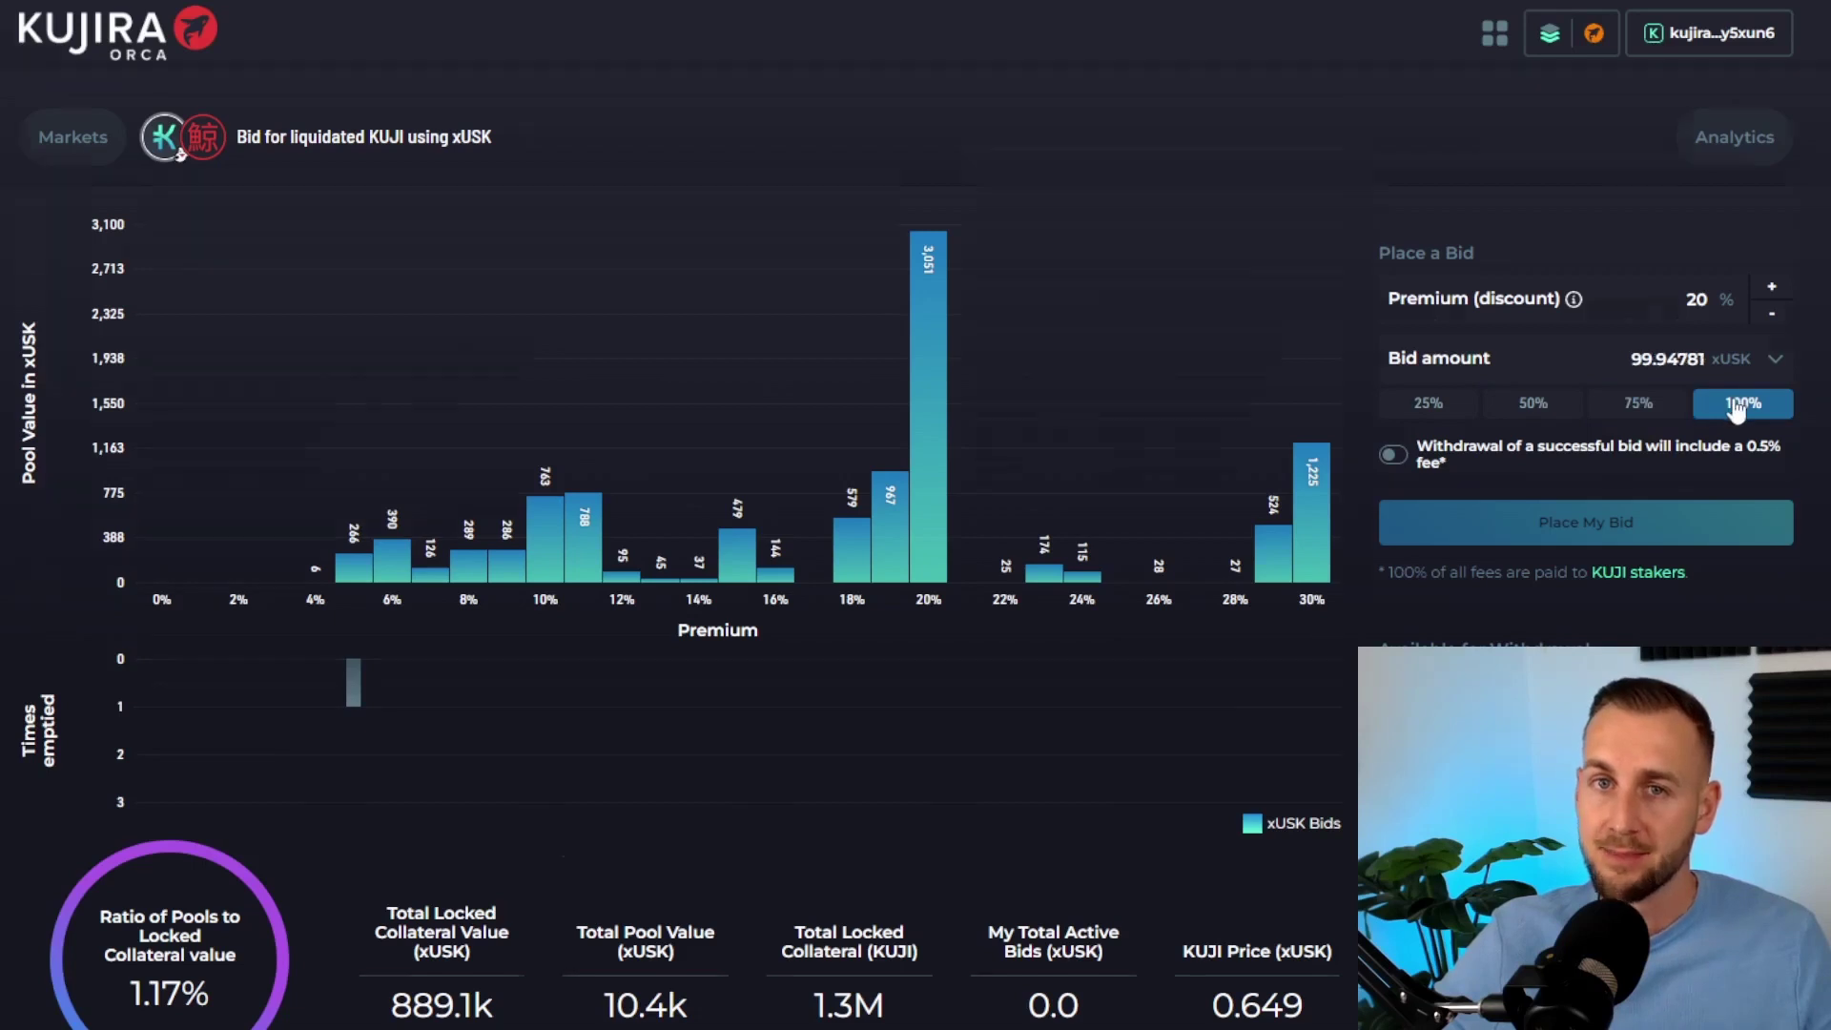
scroll(1731, 403, "down", 1)
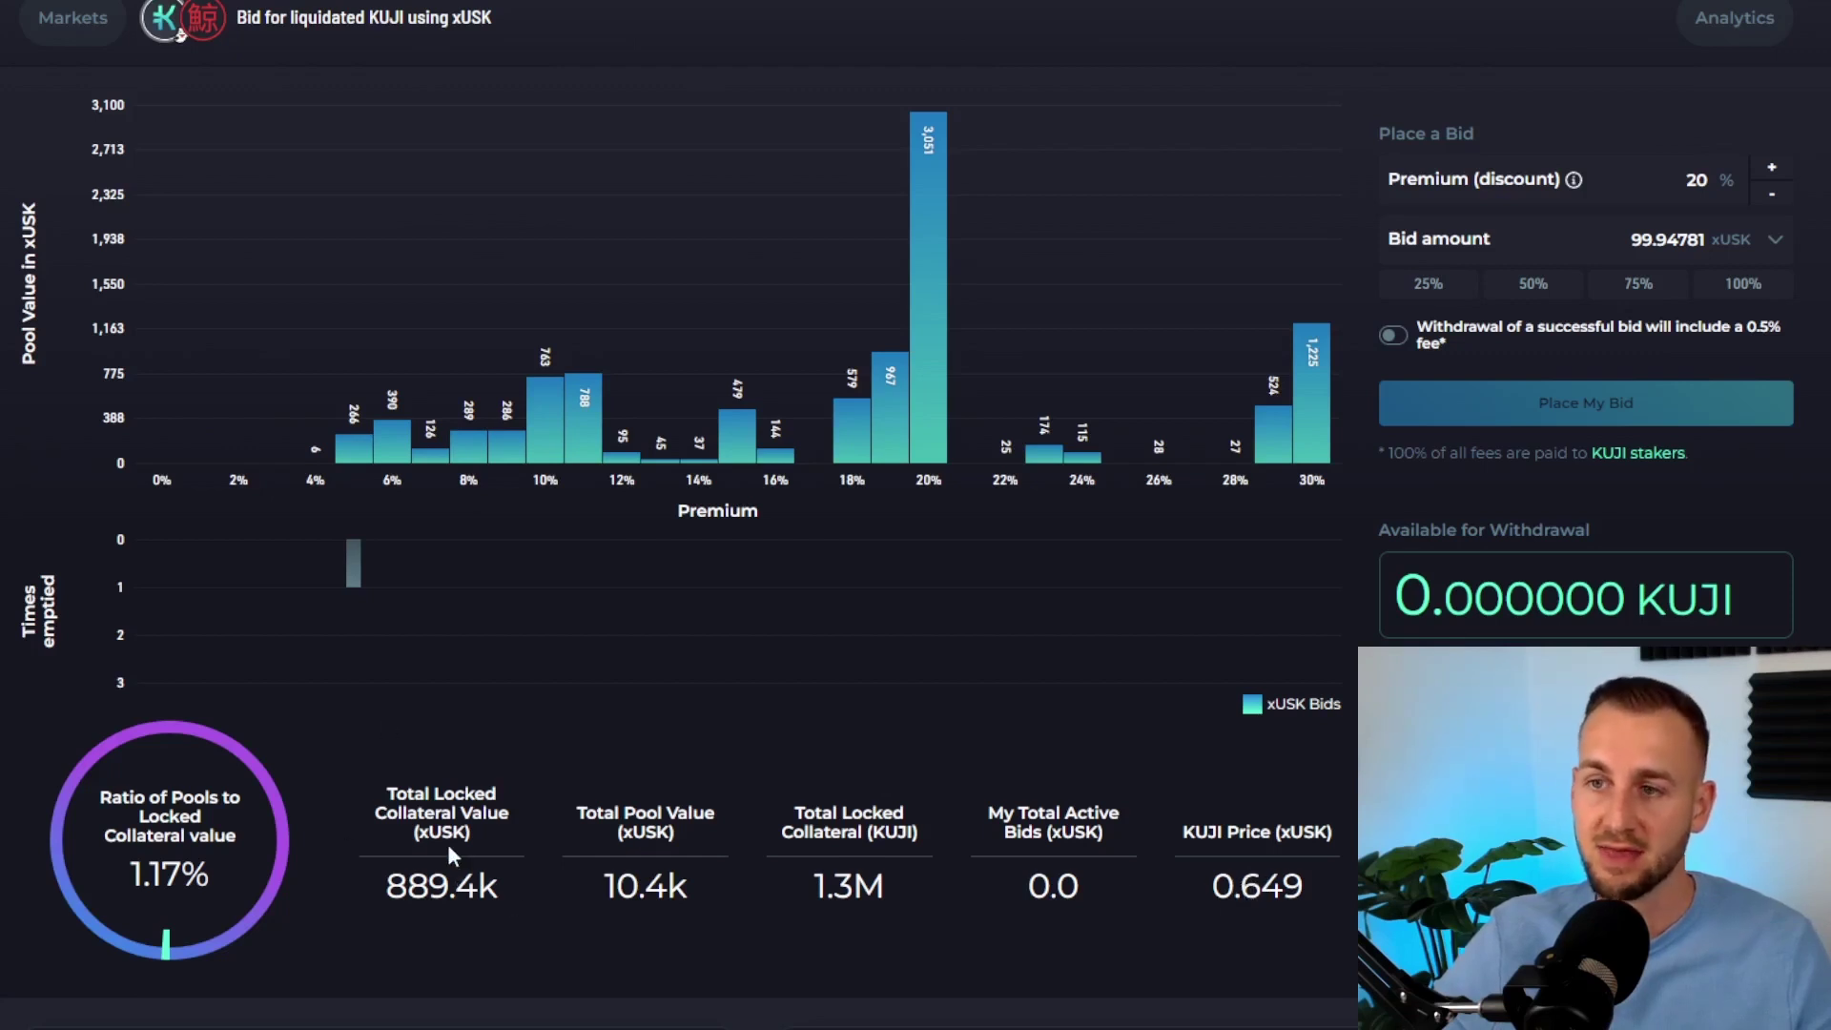
scroll(677, 515, "up", 2)
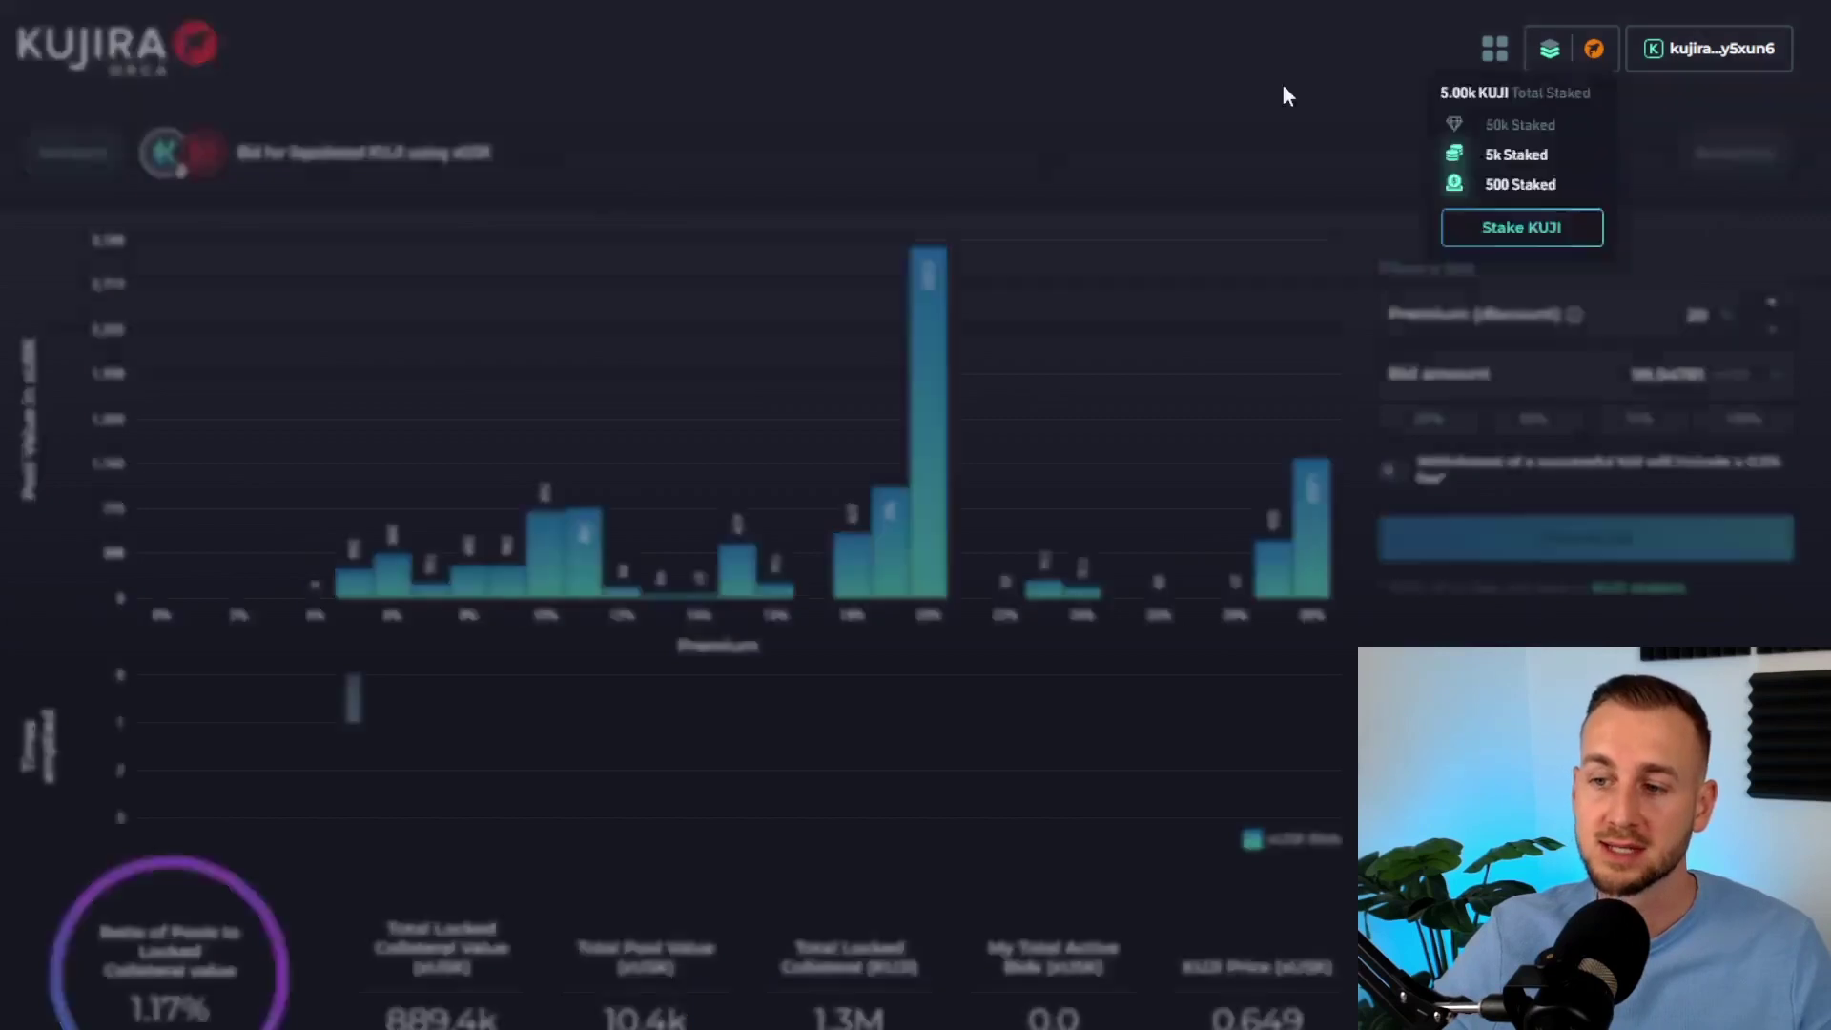
mouse_move(360, 596)
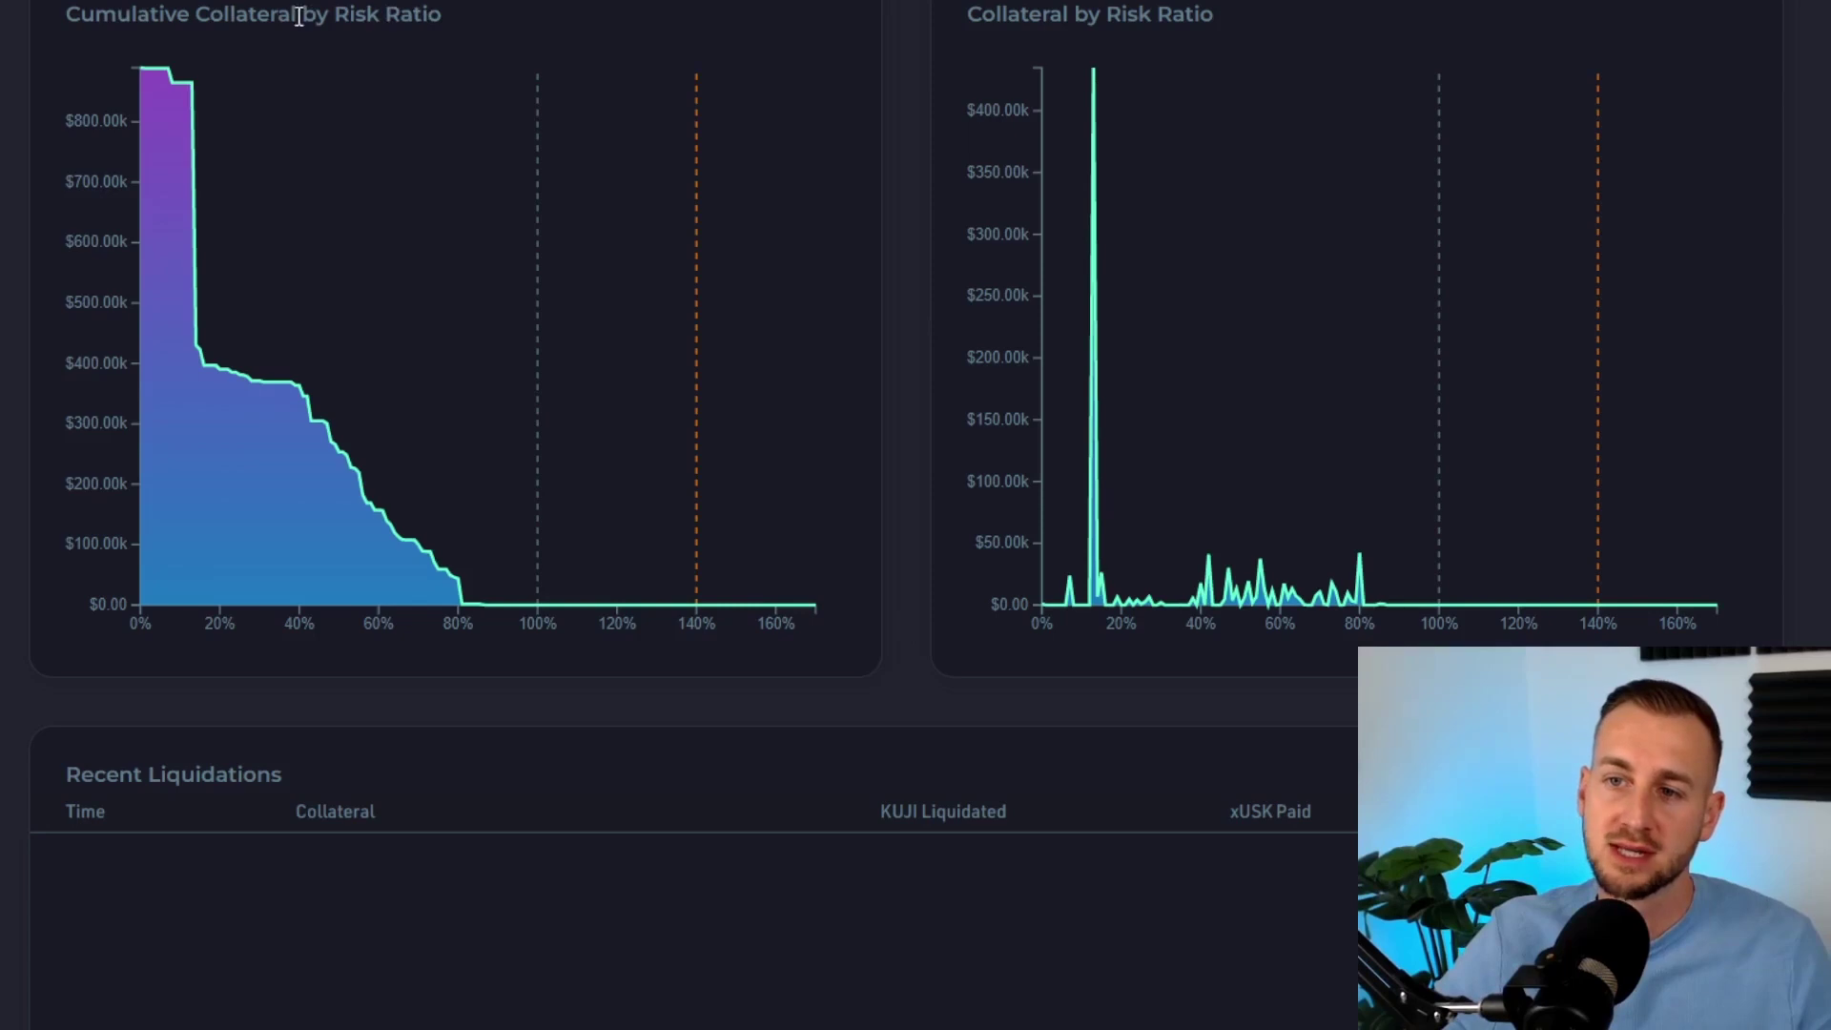
mouse_move(160, 76)
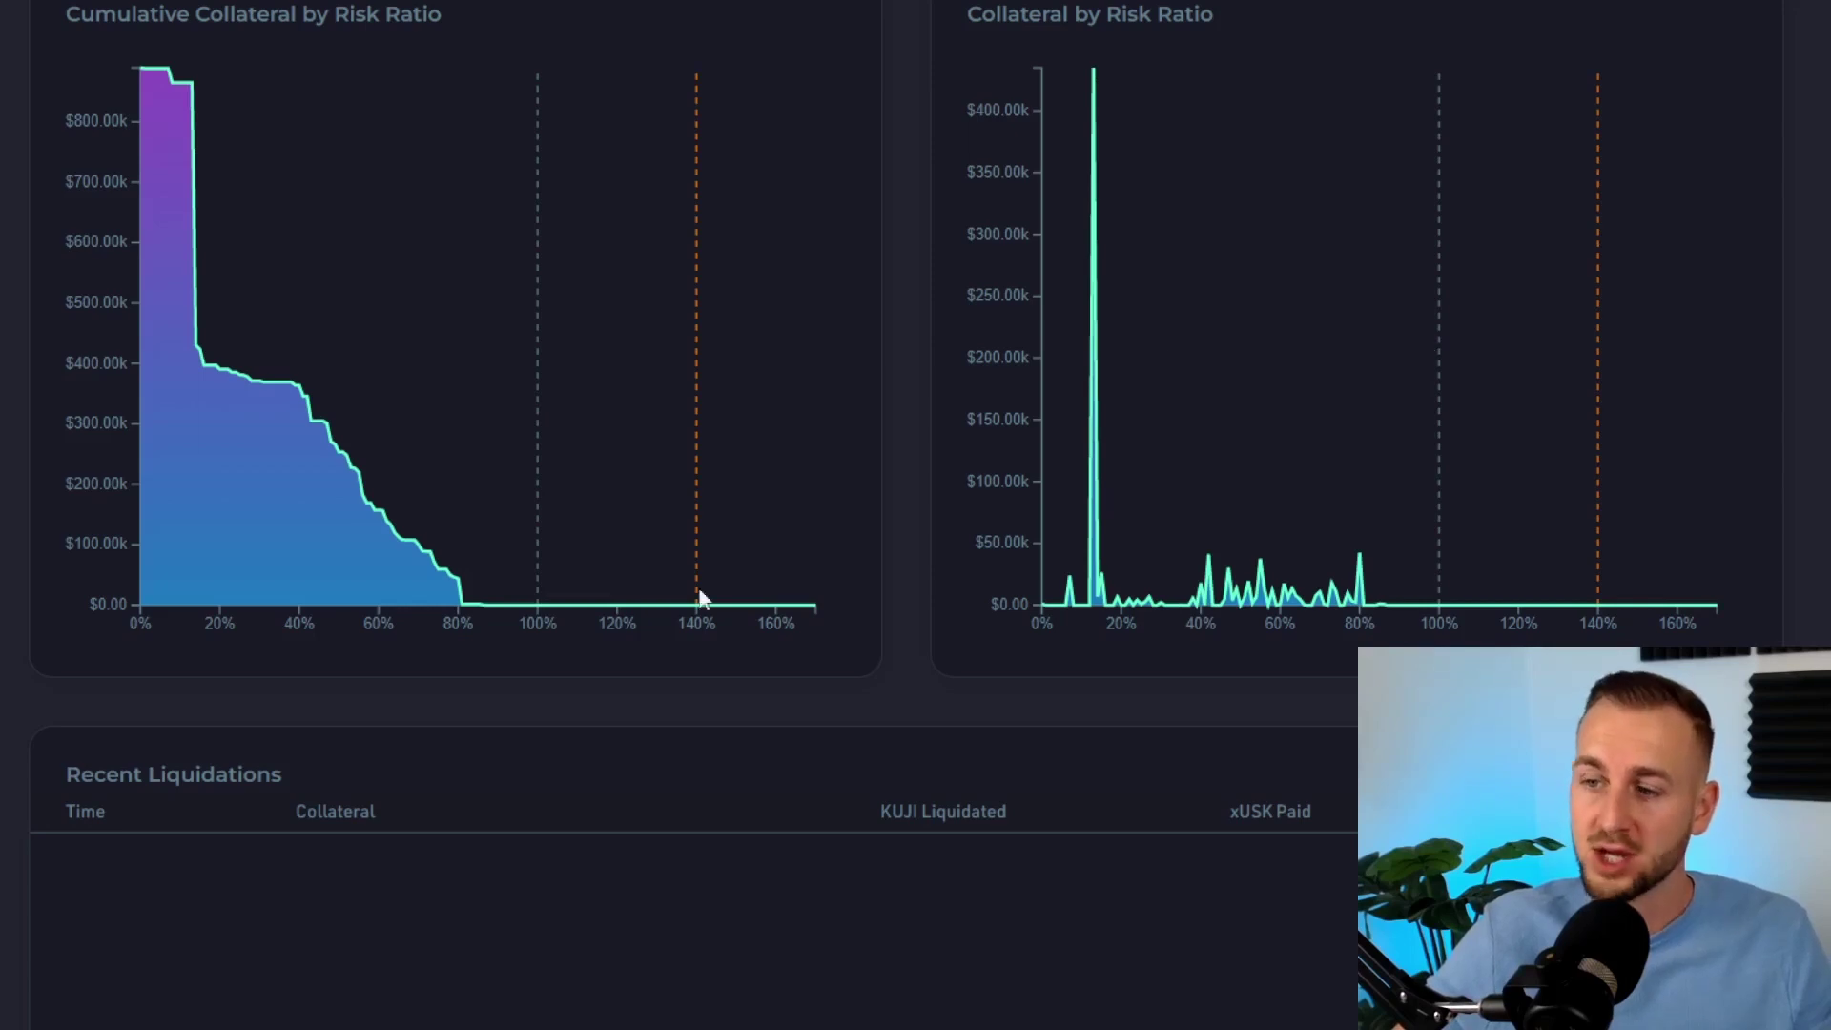
mouse_move(604, 610)
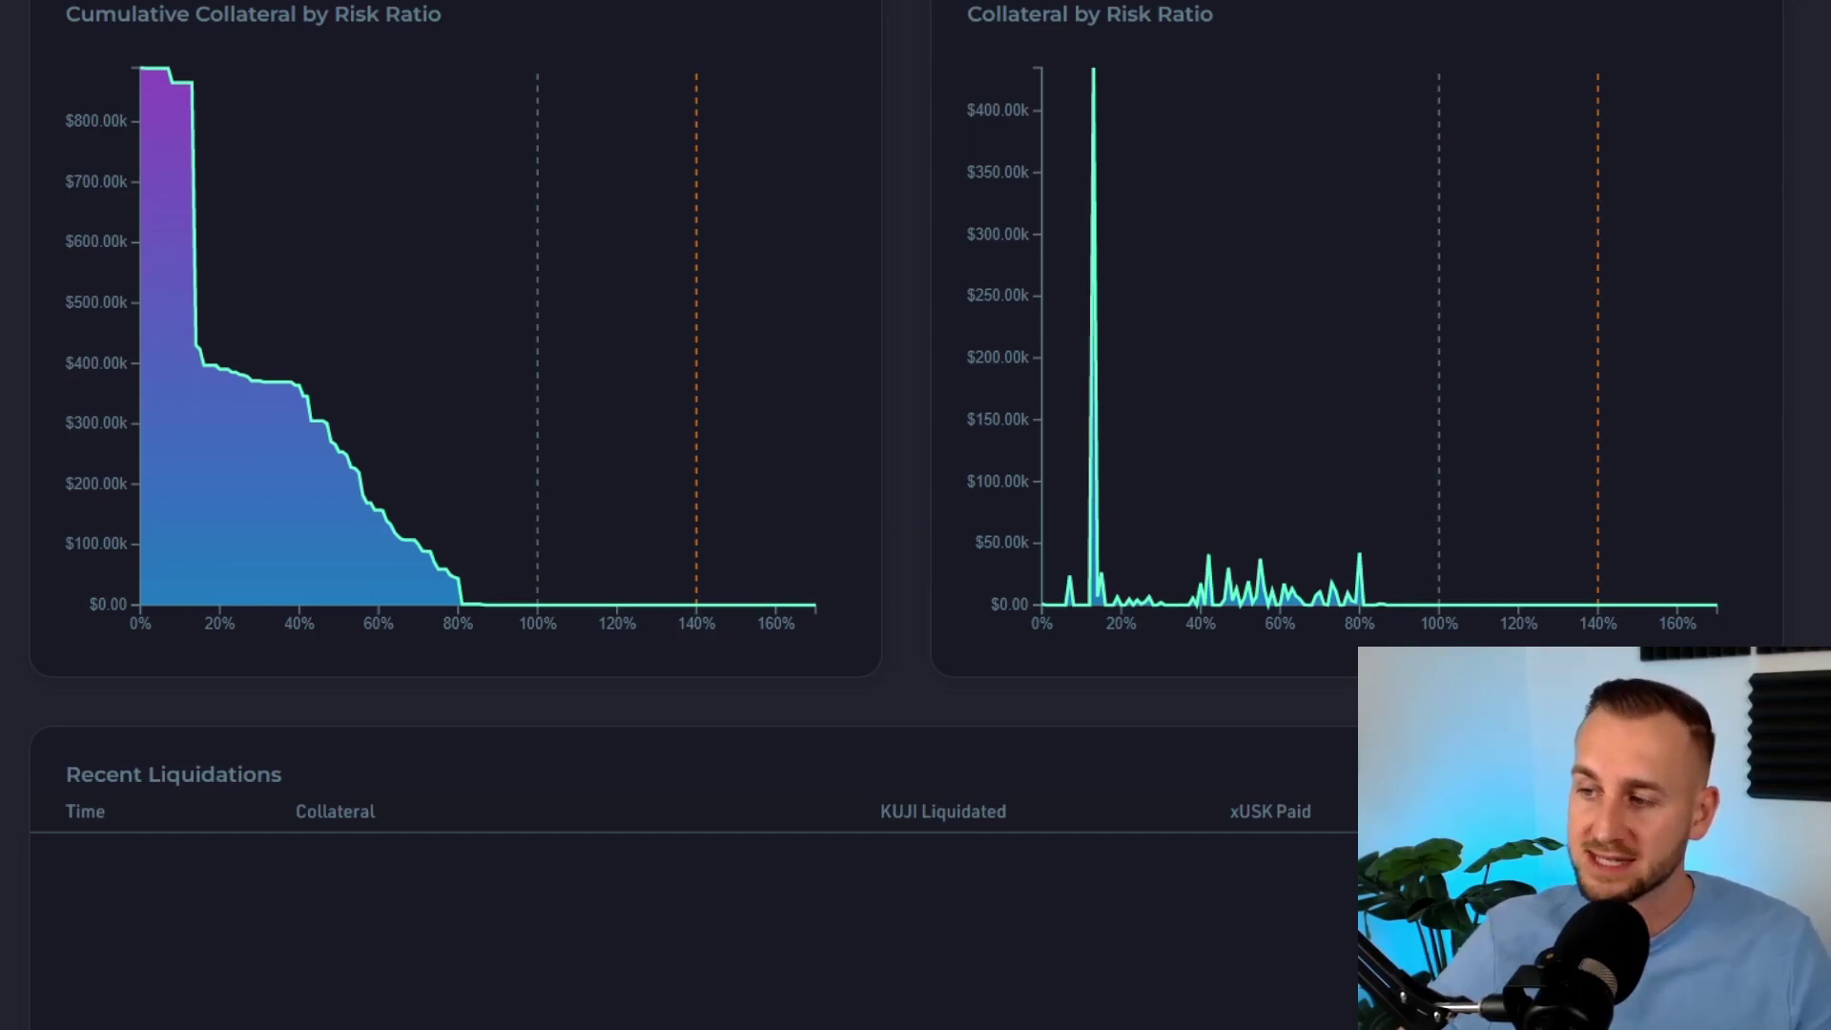
mouse_move(1376, 607)
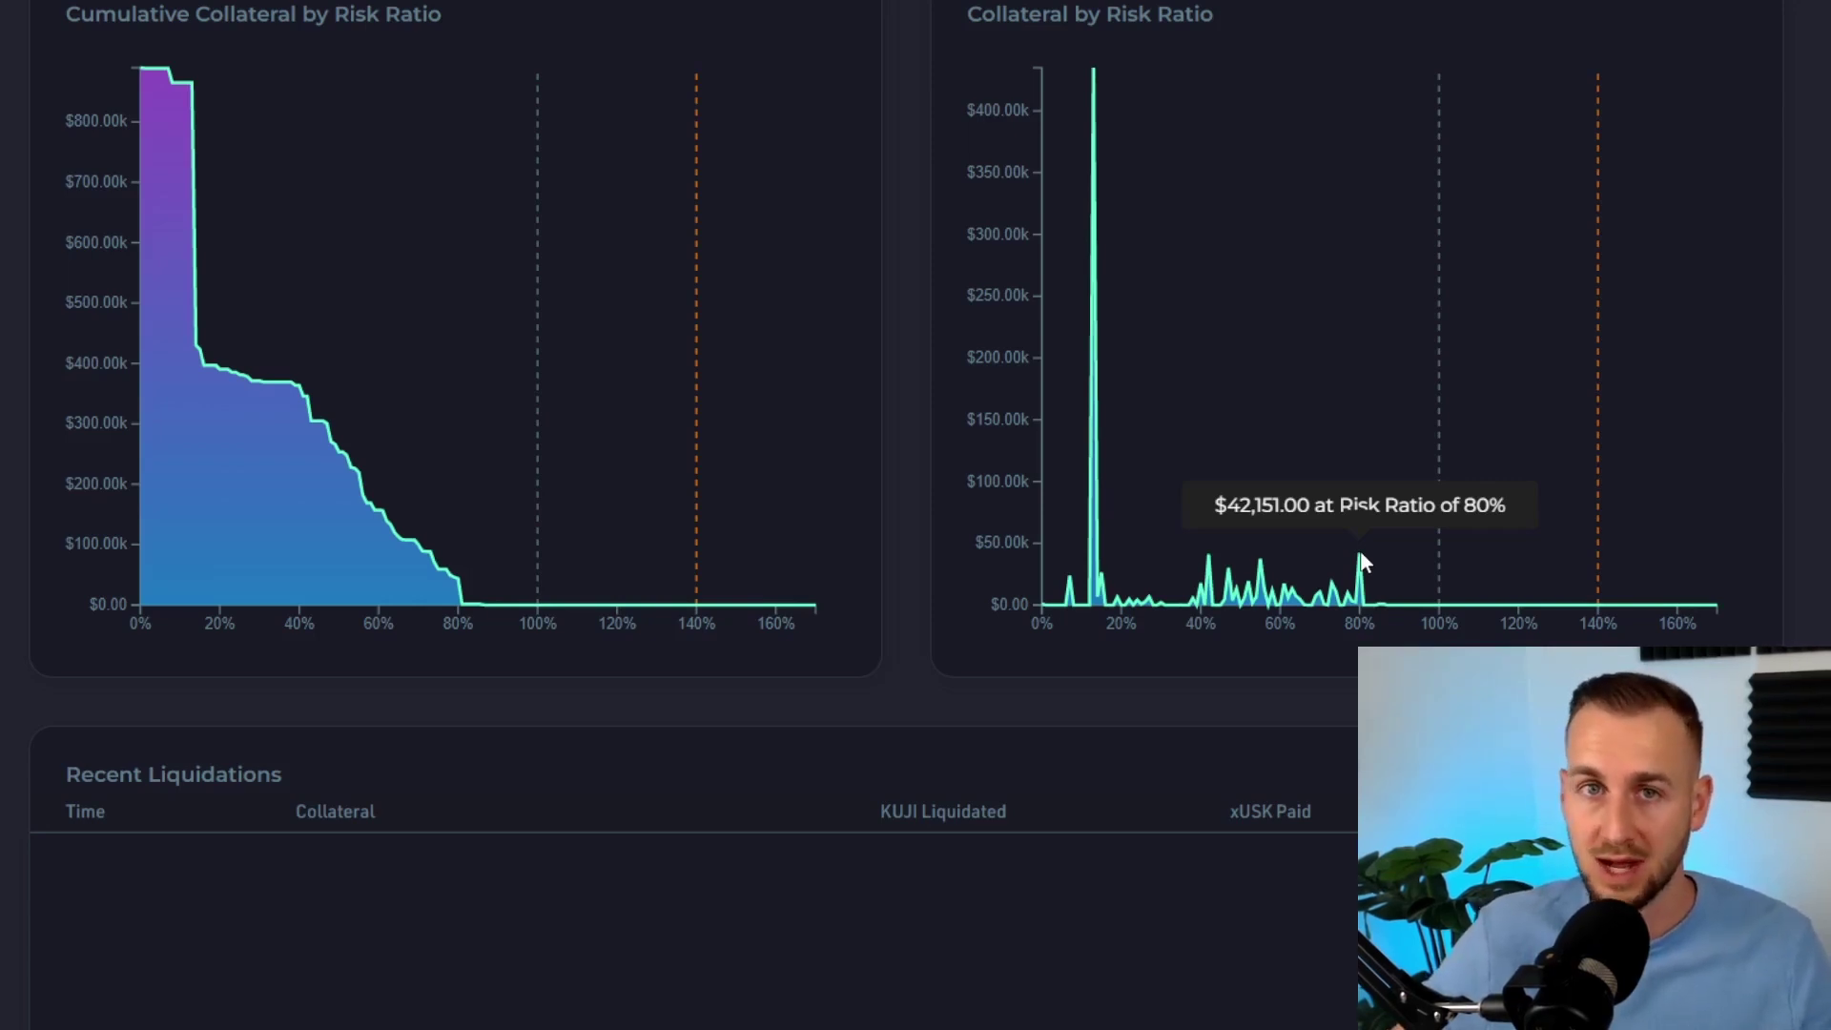
mouse_move(1095, 74)
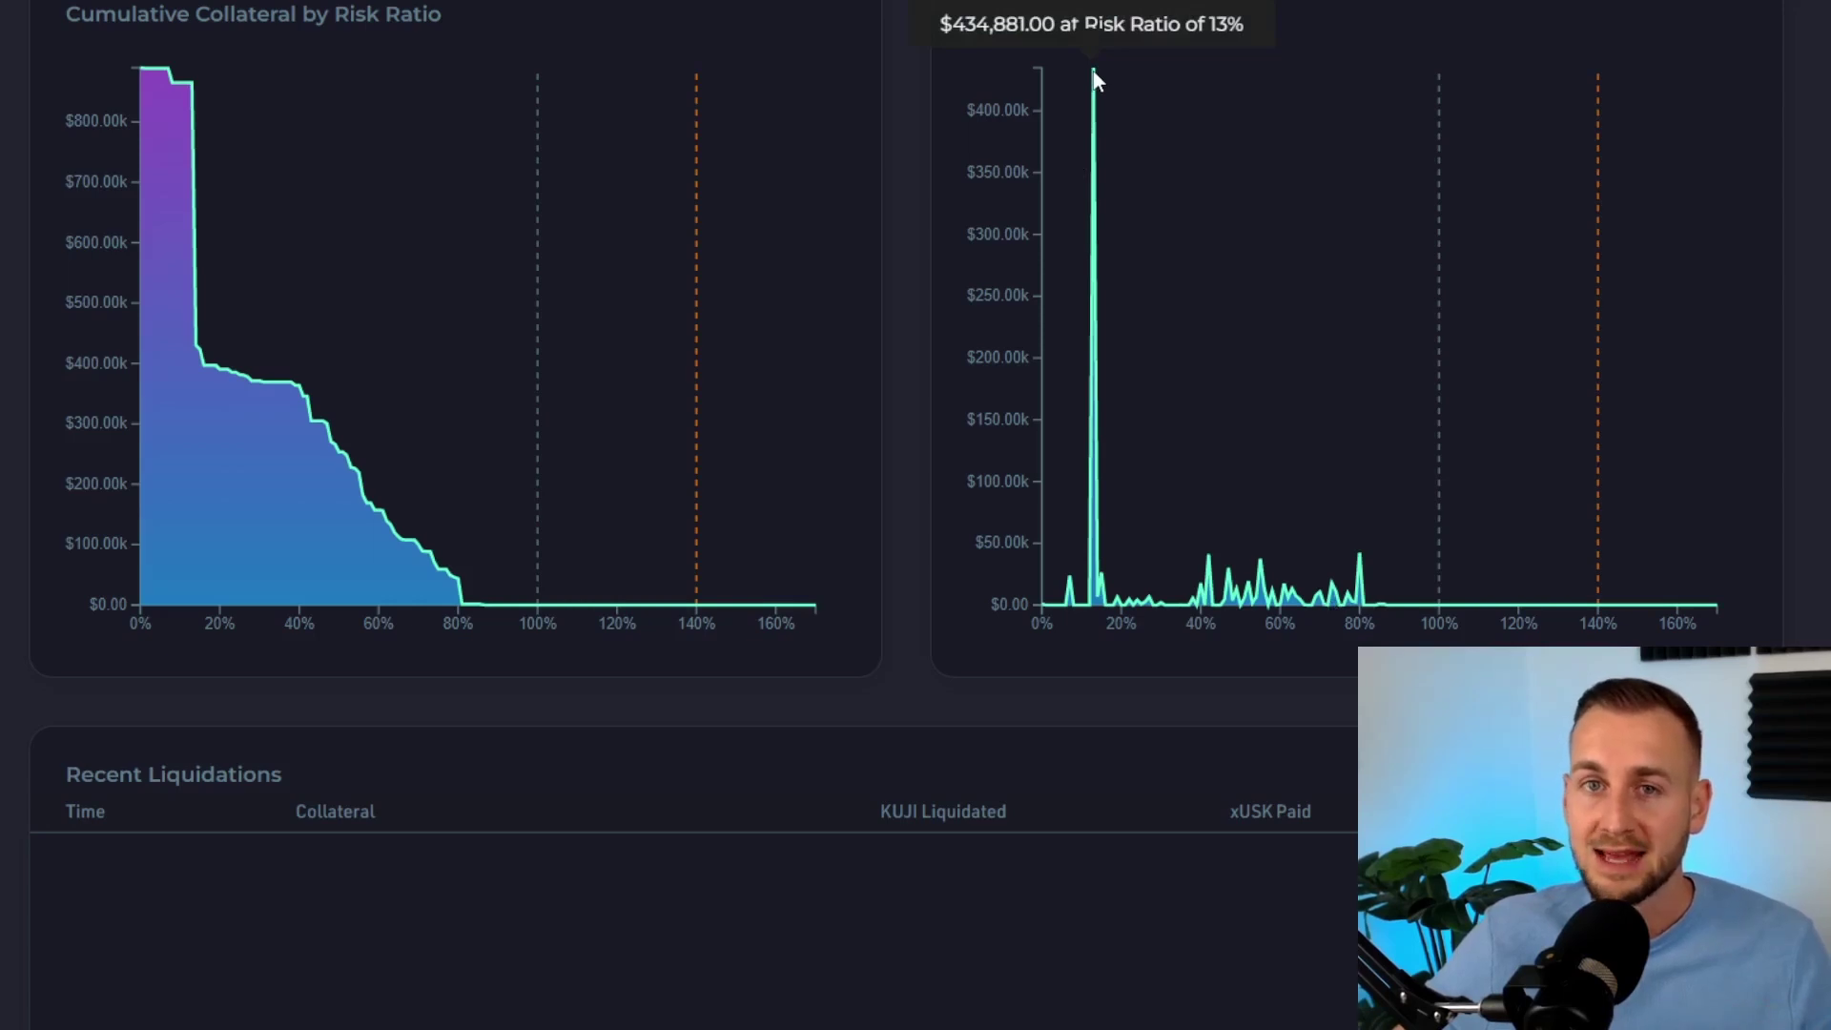
mouse_move(1400, 606)
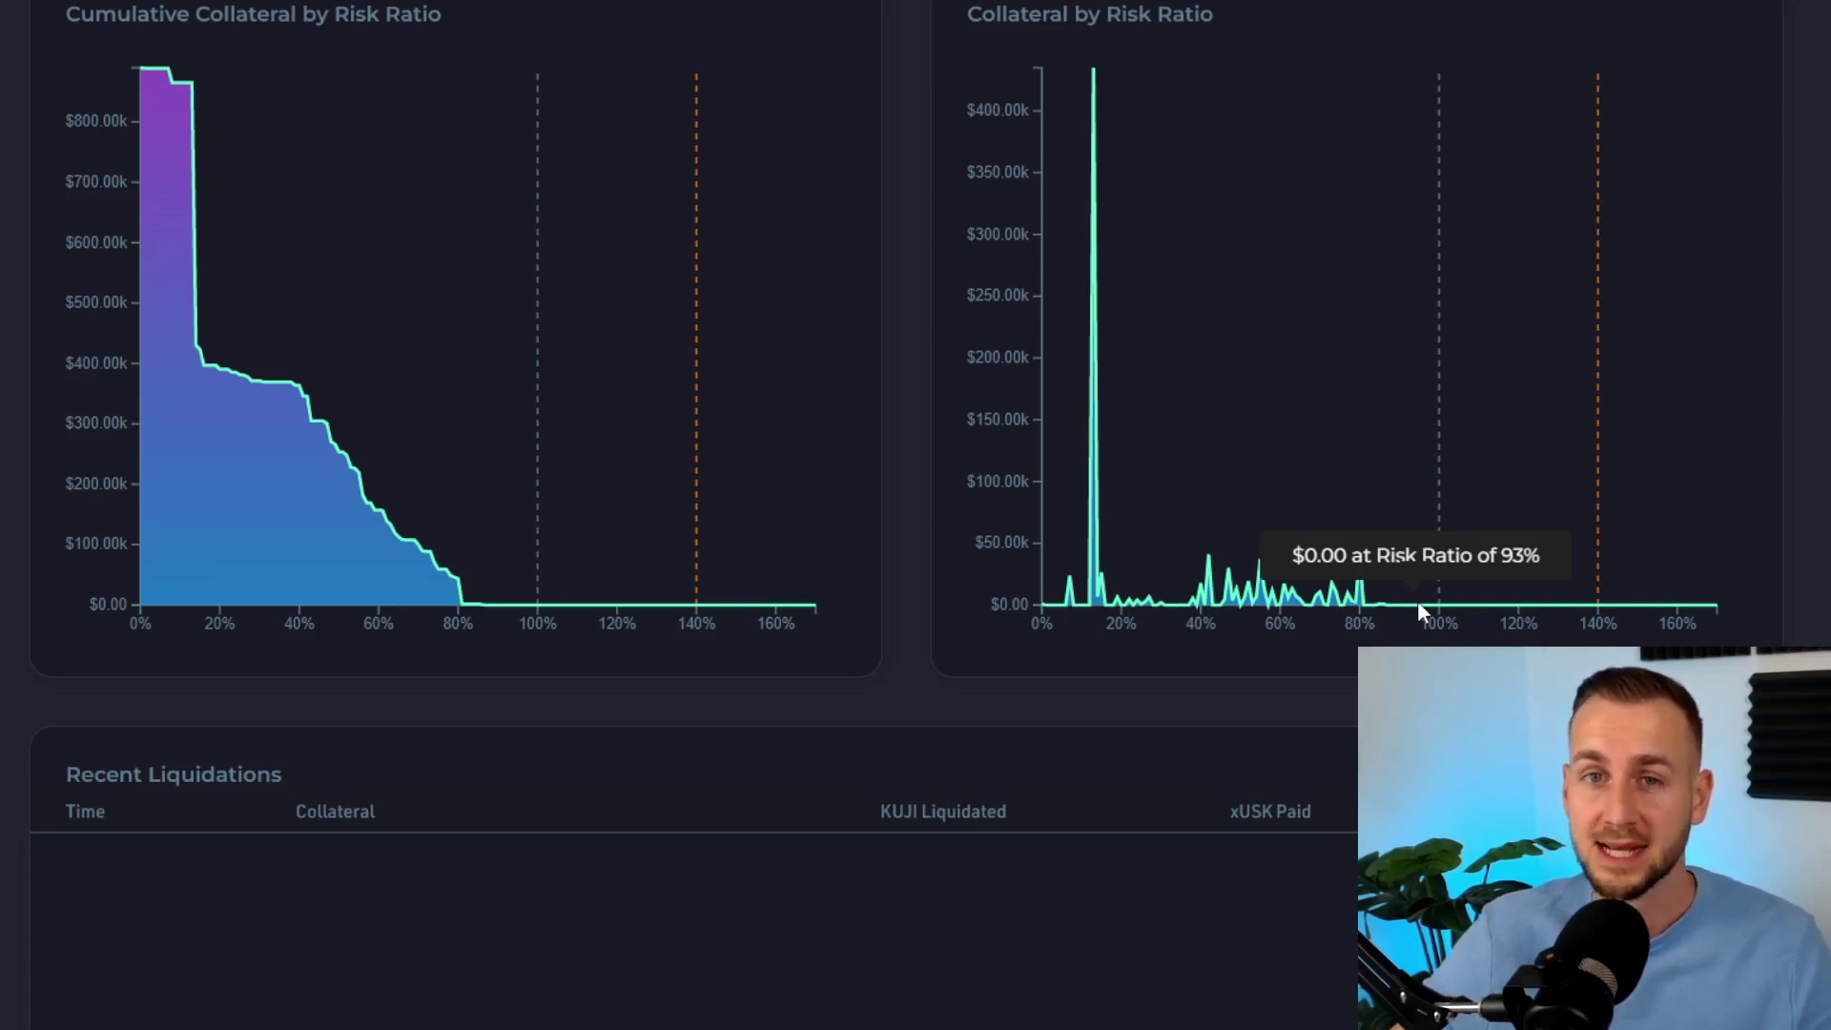
scroll(1417, 599, "up", 6)
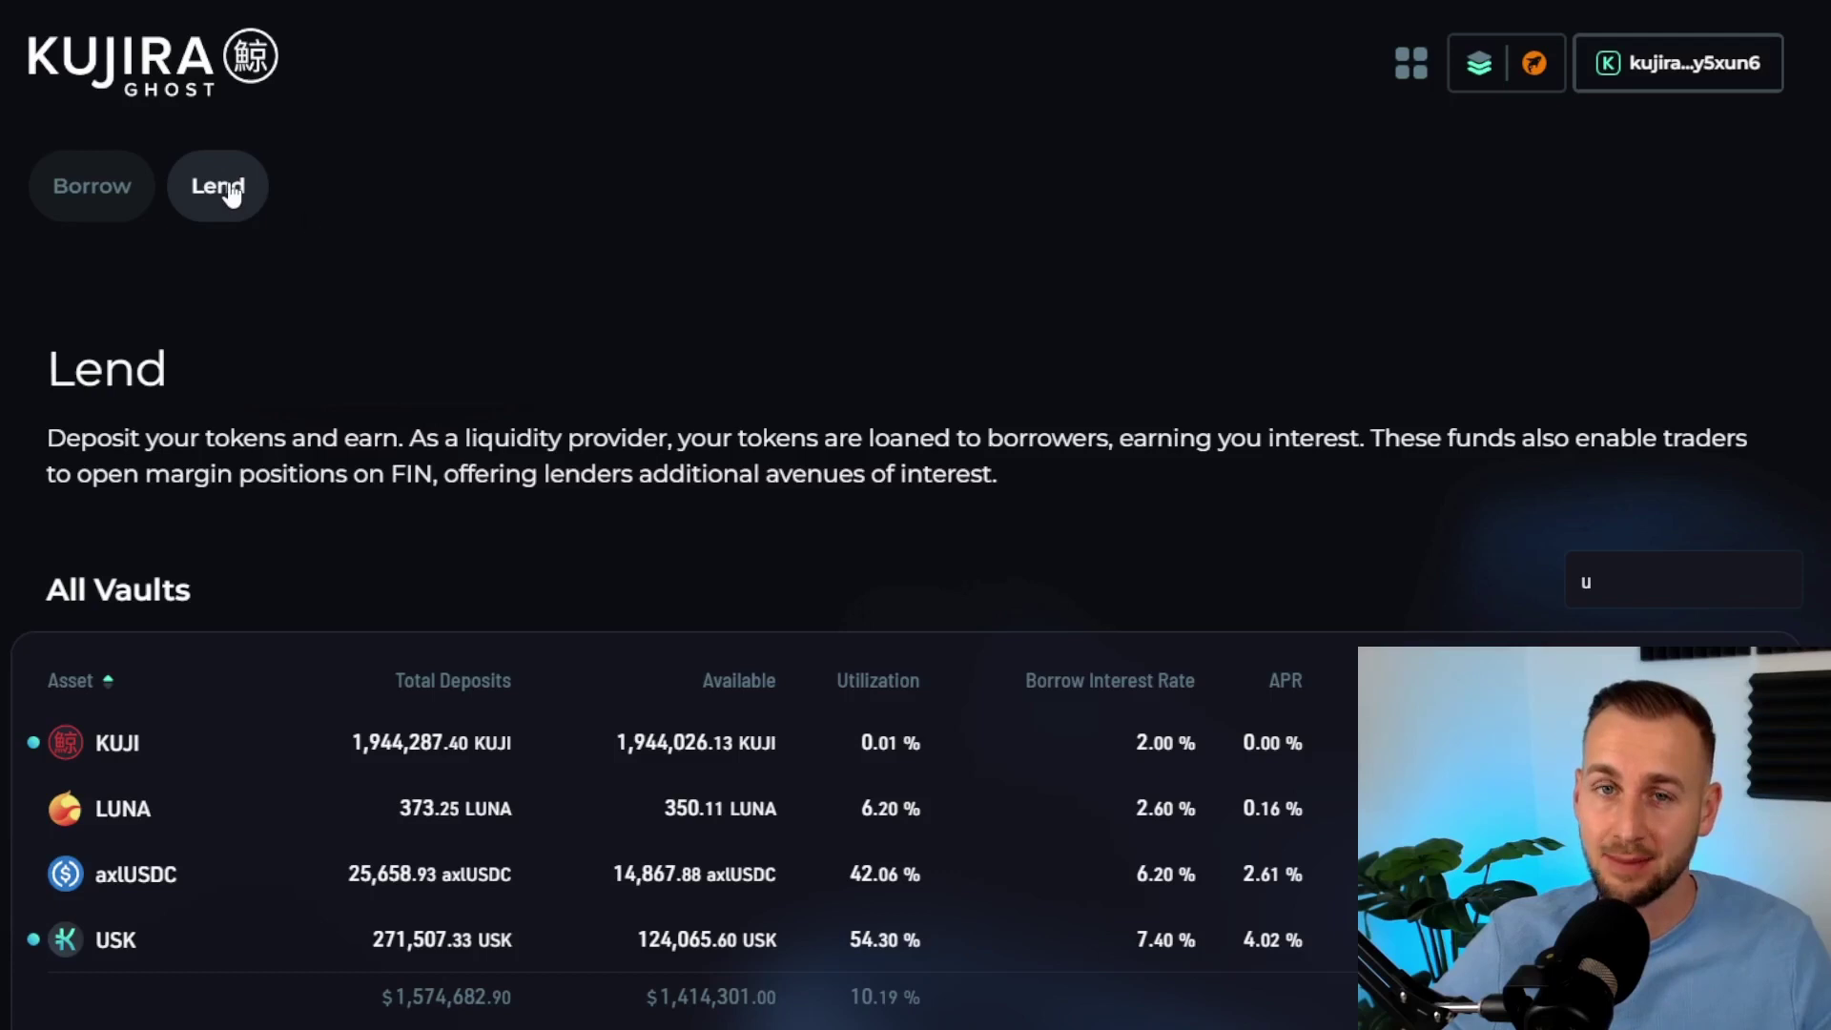
Scroll to the All Vaults table and start lending into the USK vault
scroll(931, 315, "down", 3)
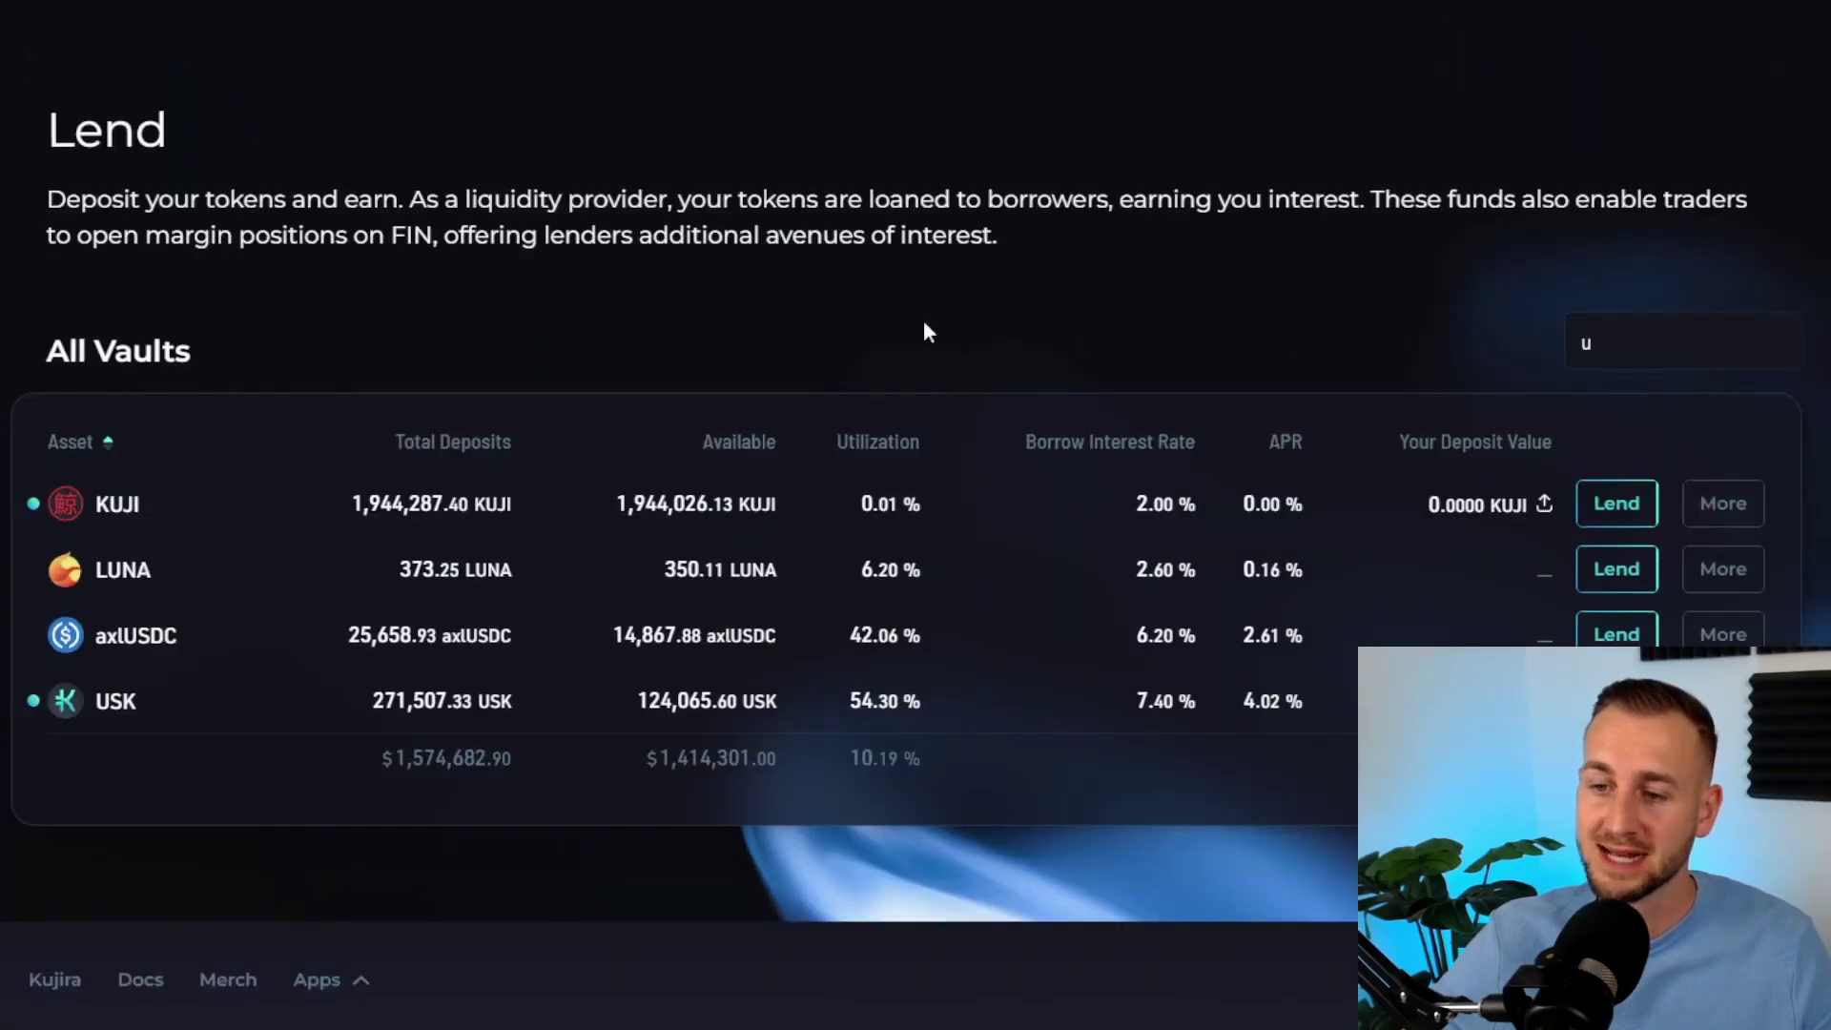
scroll(622, 547, "down", 1)
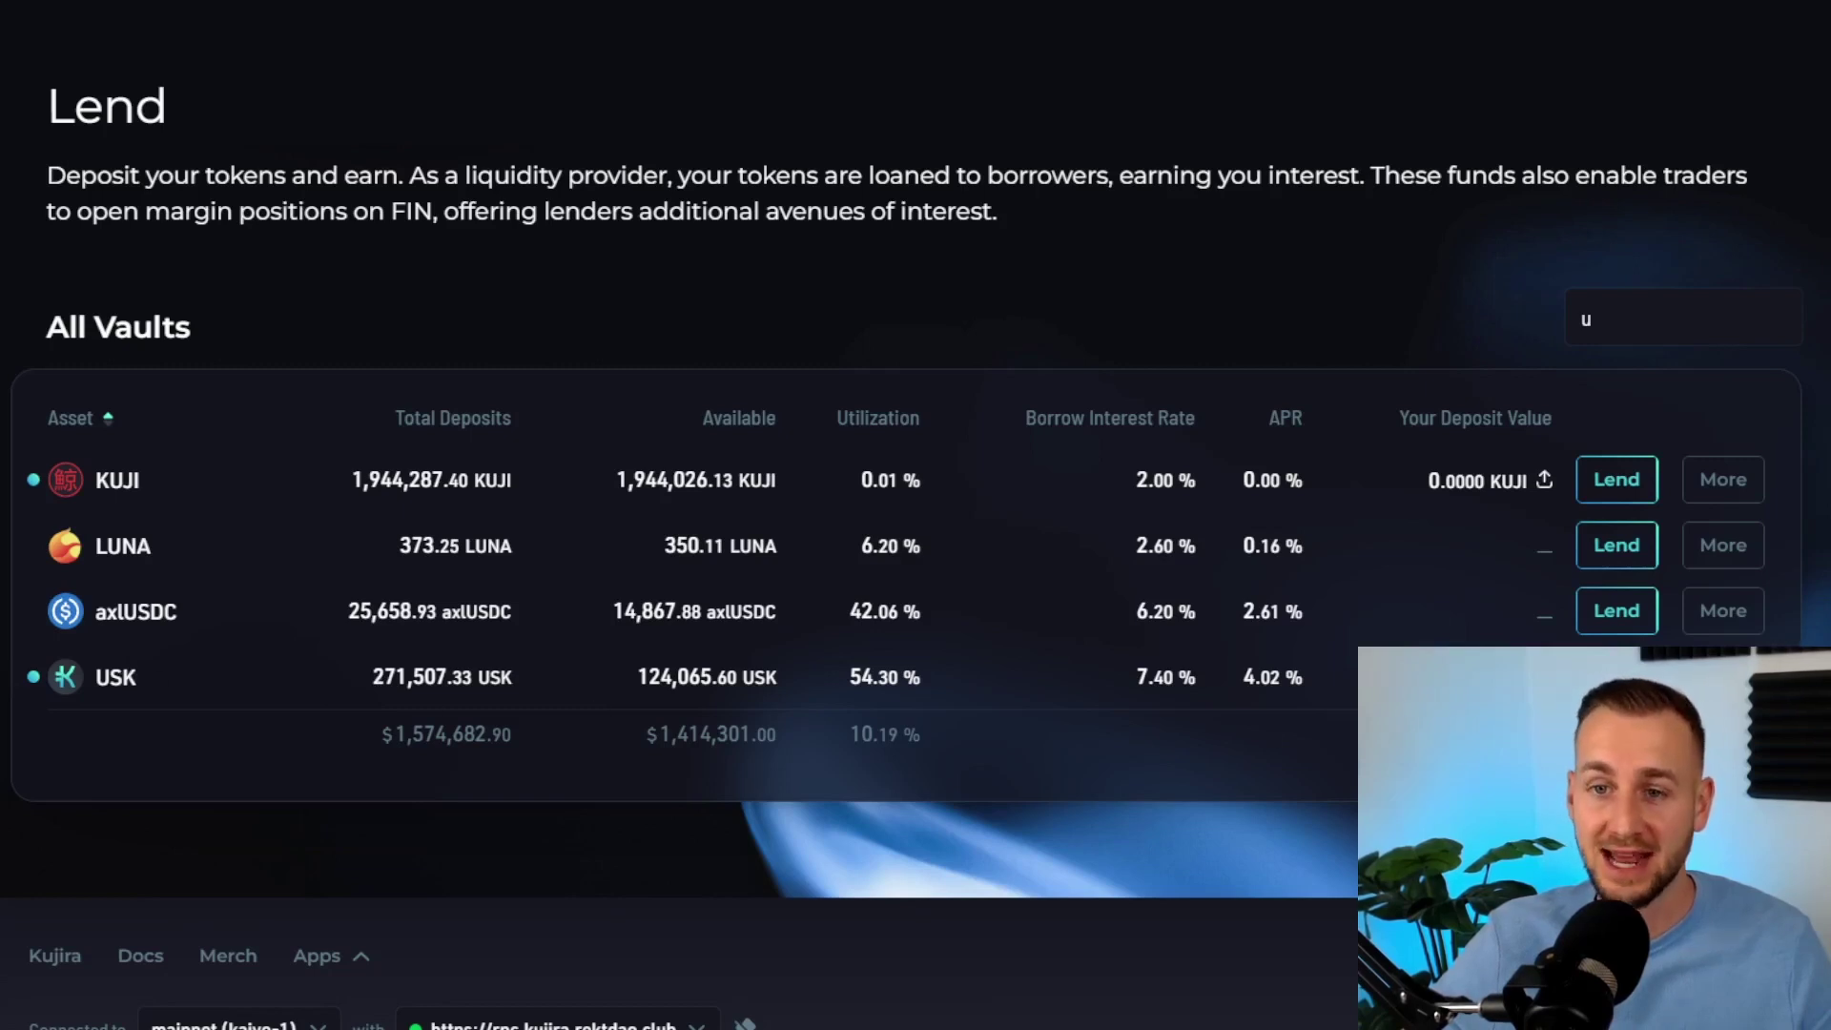
left_click(1616, 676)
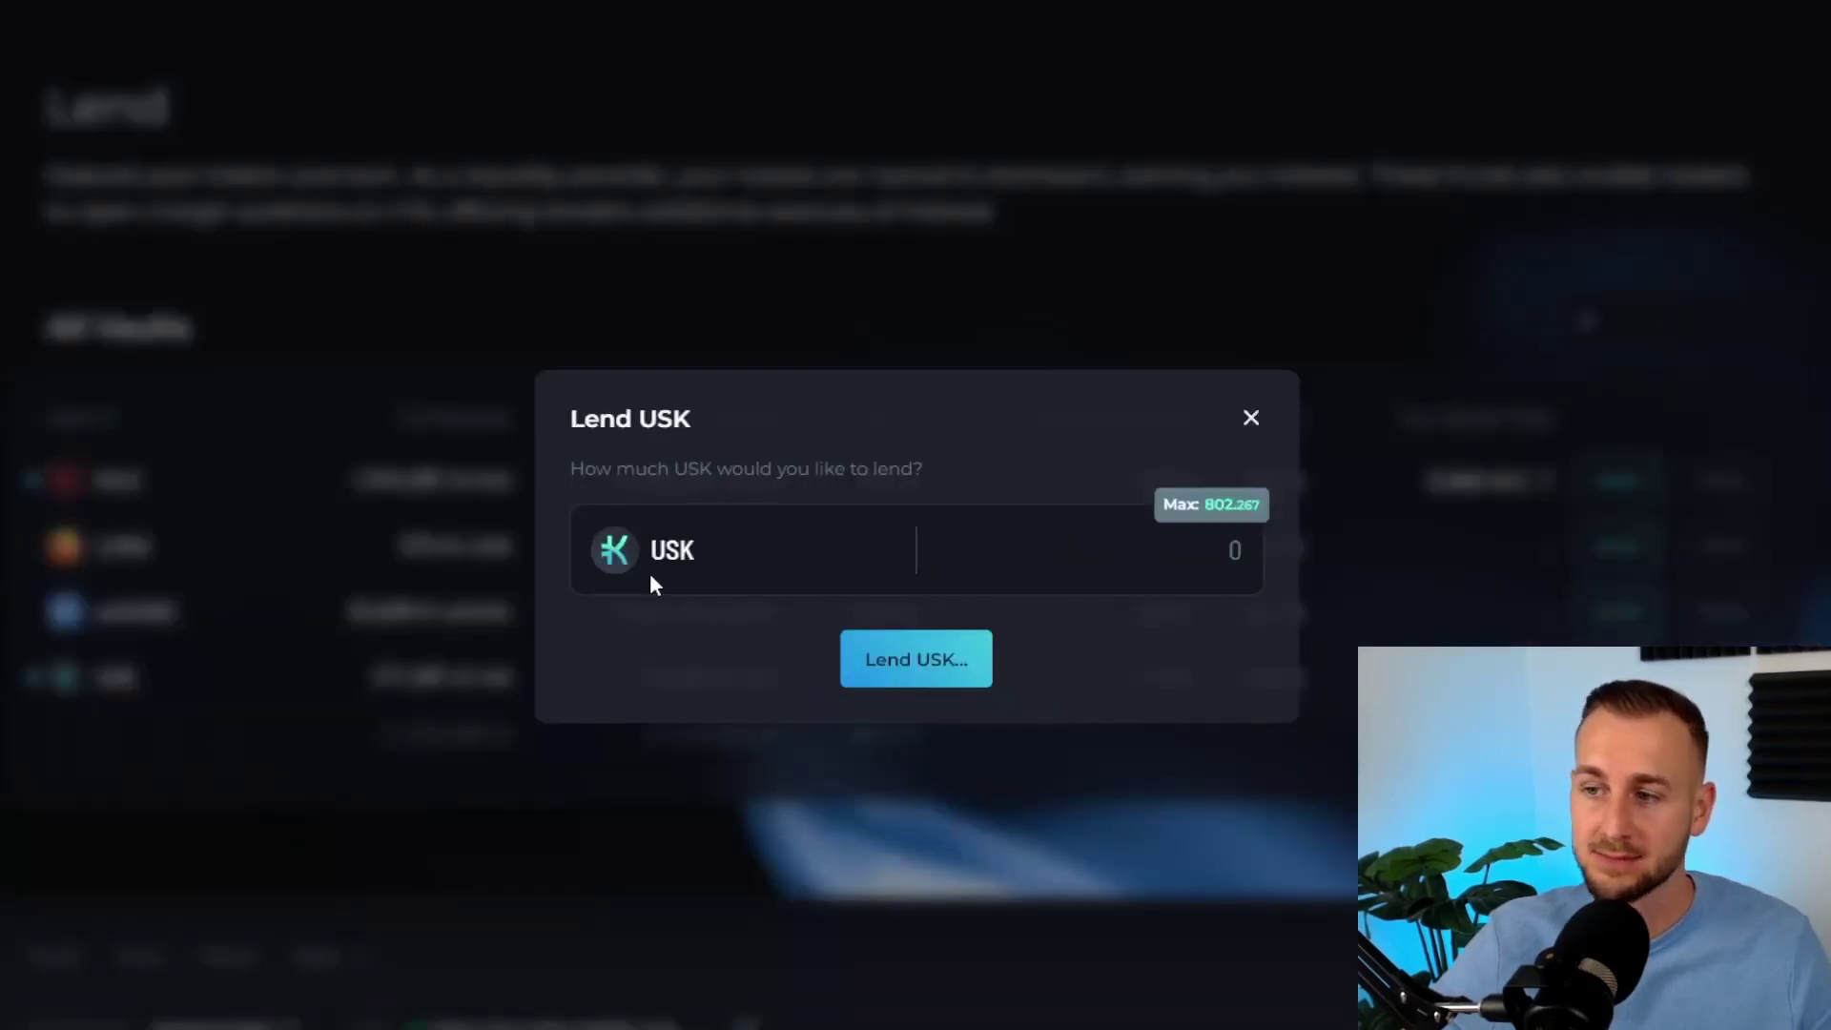
Lend 100 USK, approve the deposit in the wallet, and review token balances
type("100")
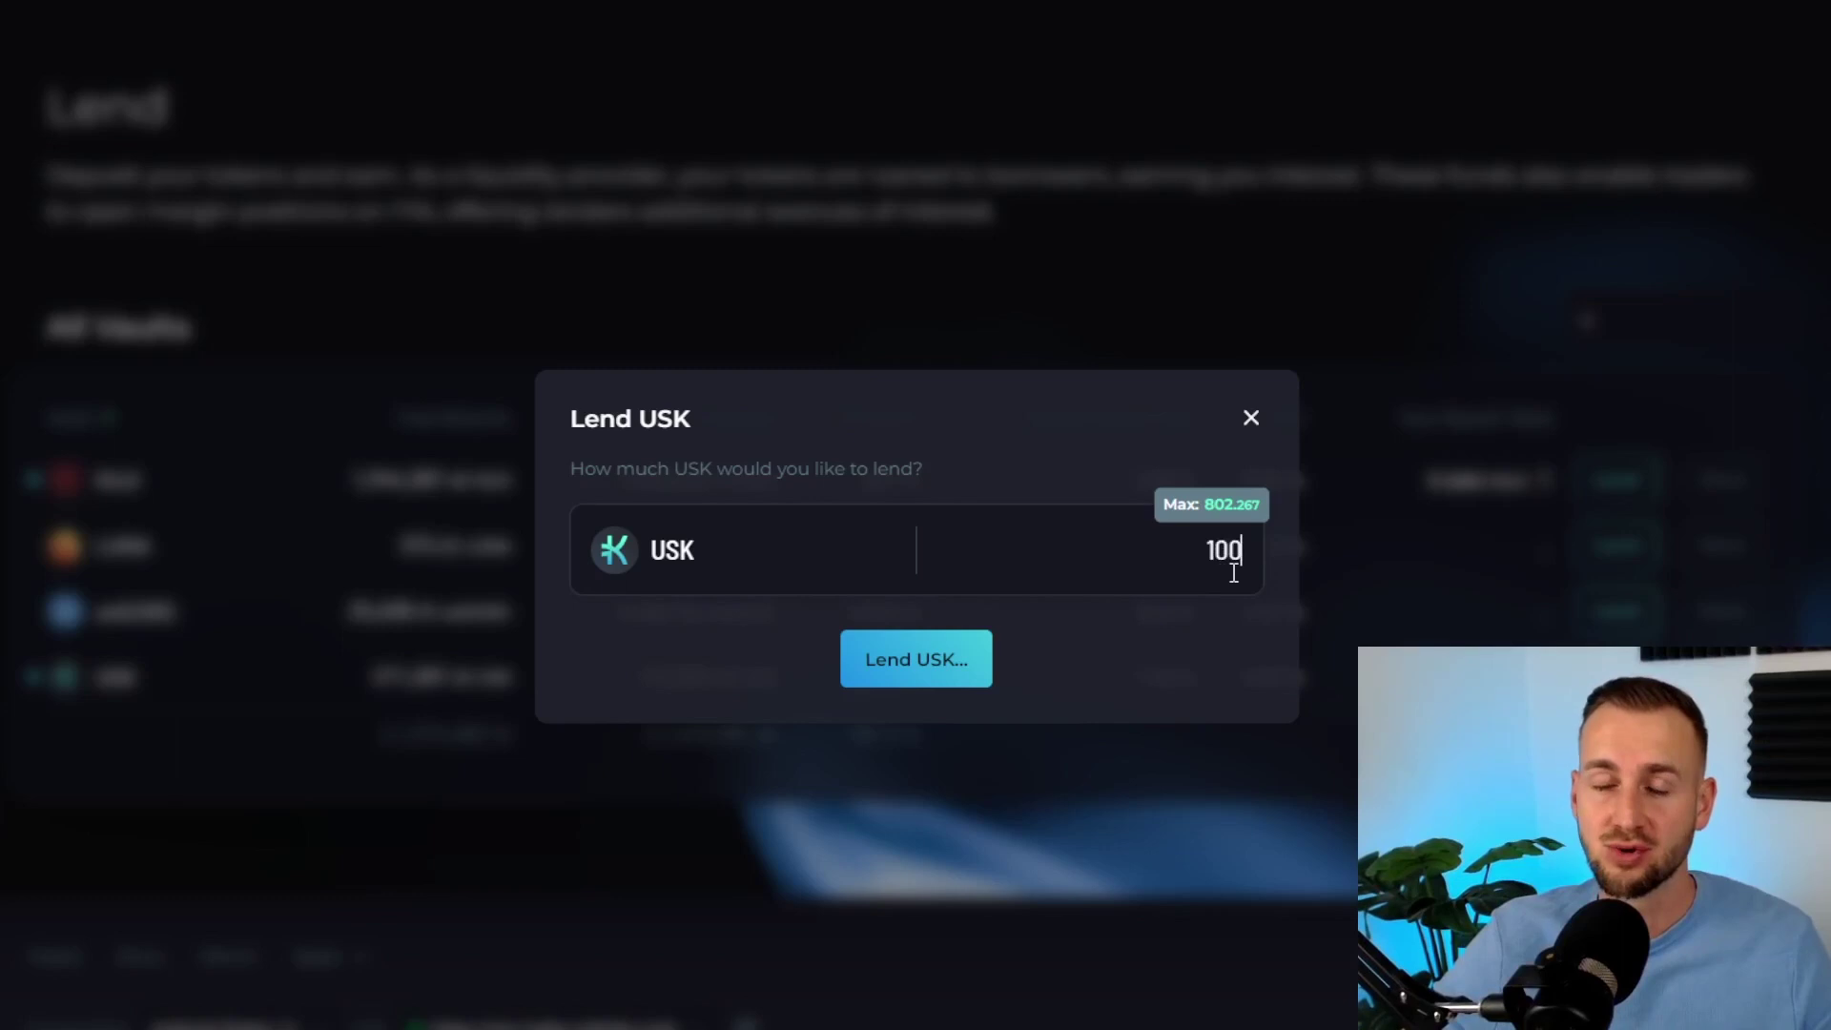
left_click(958, 662)
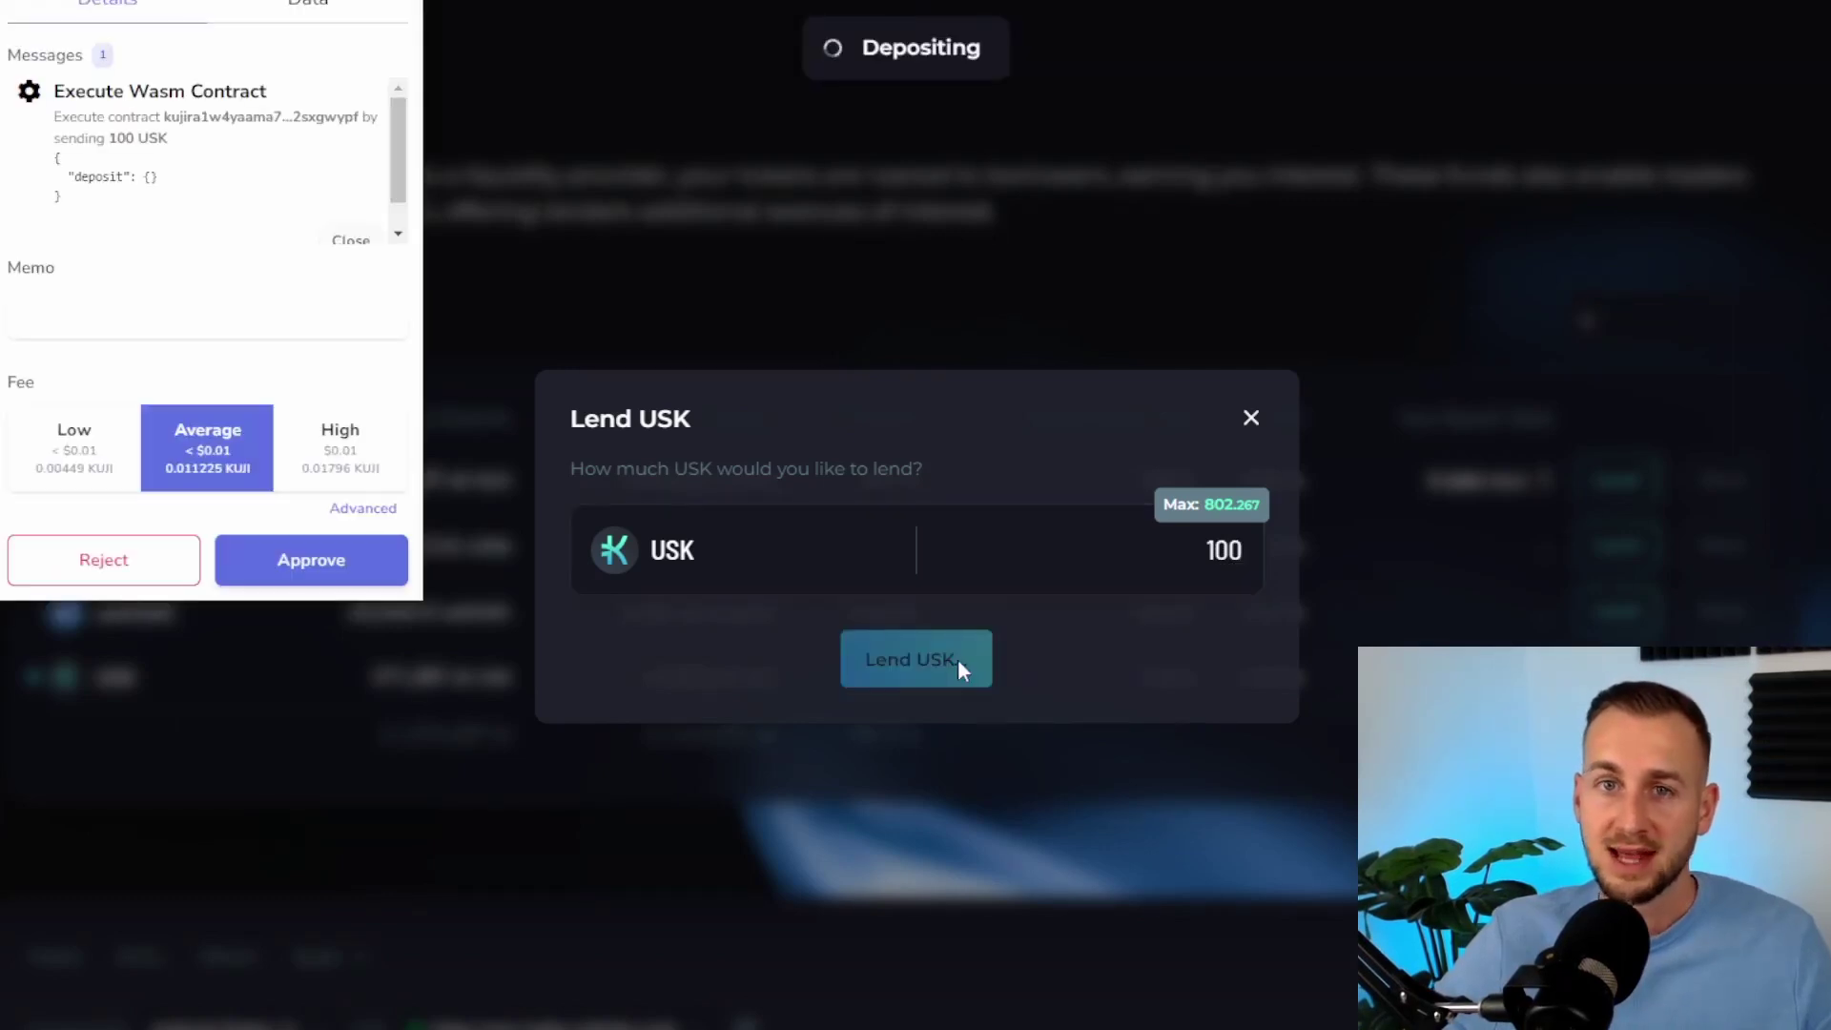
left_click(363, 563)
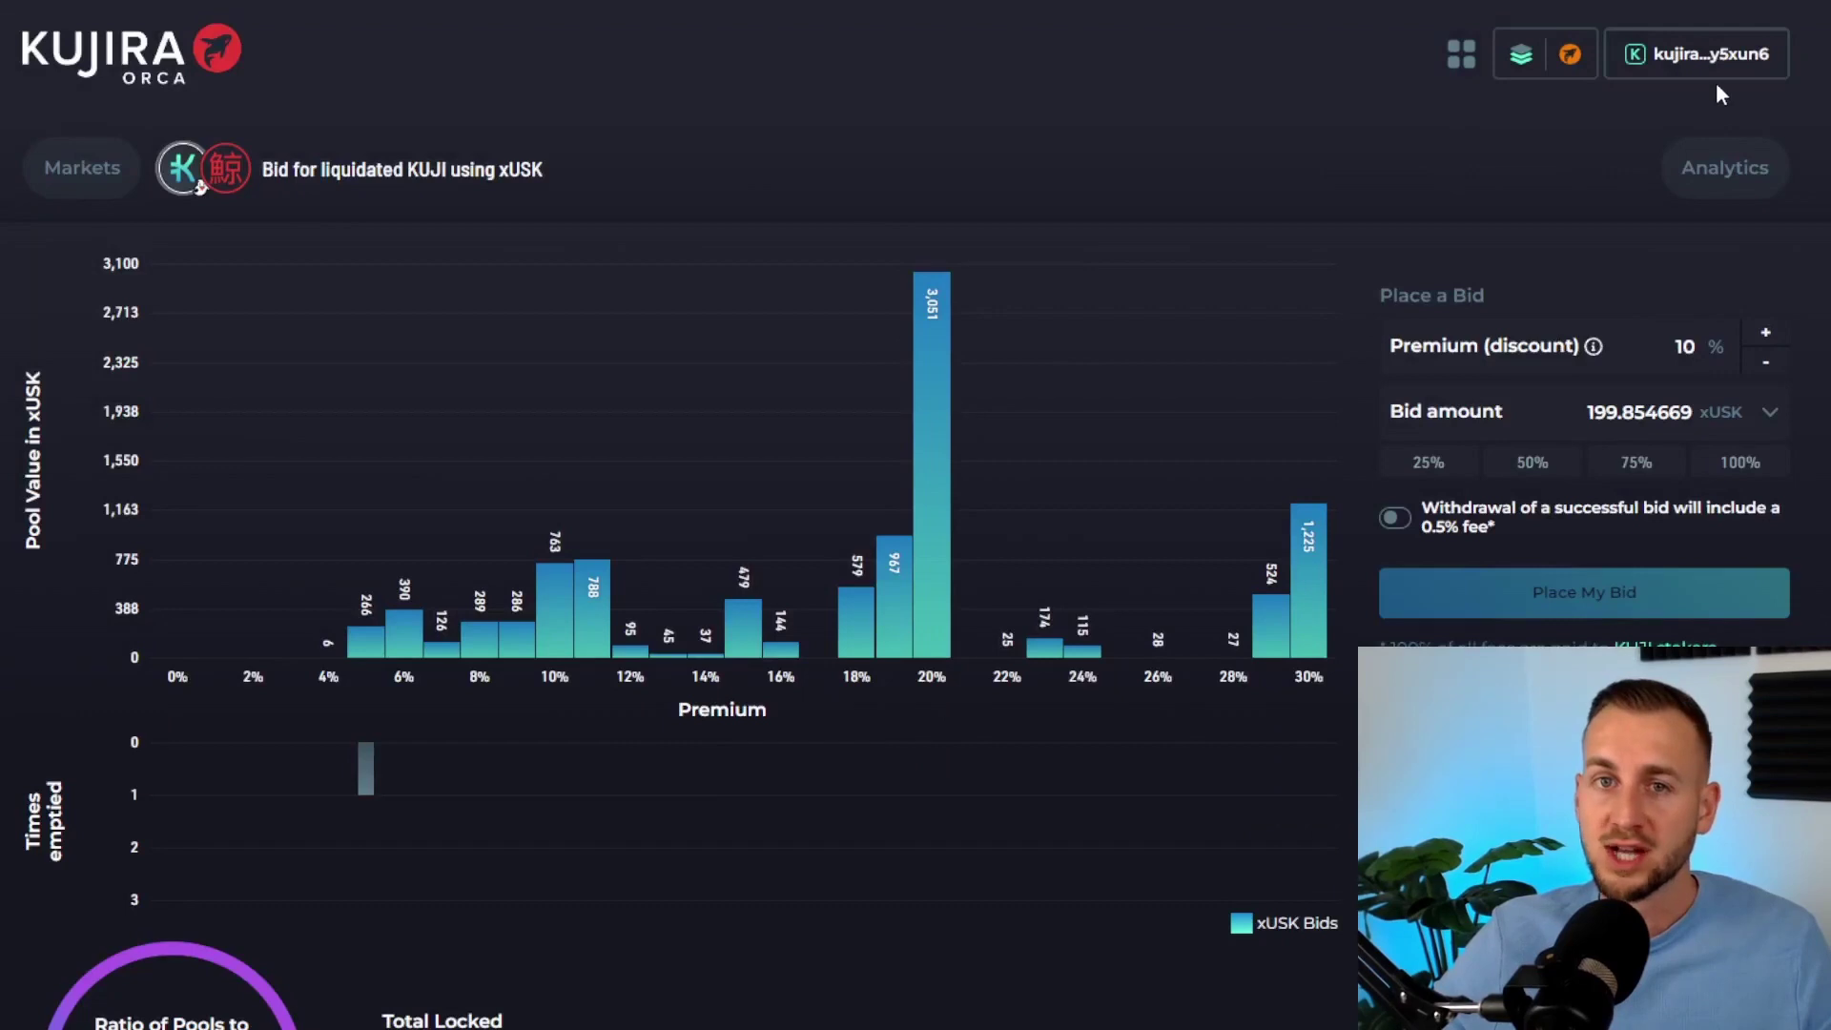
left_click(1717, 57)
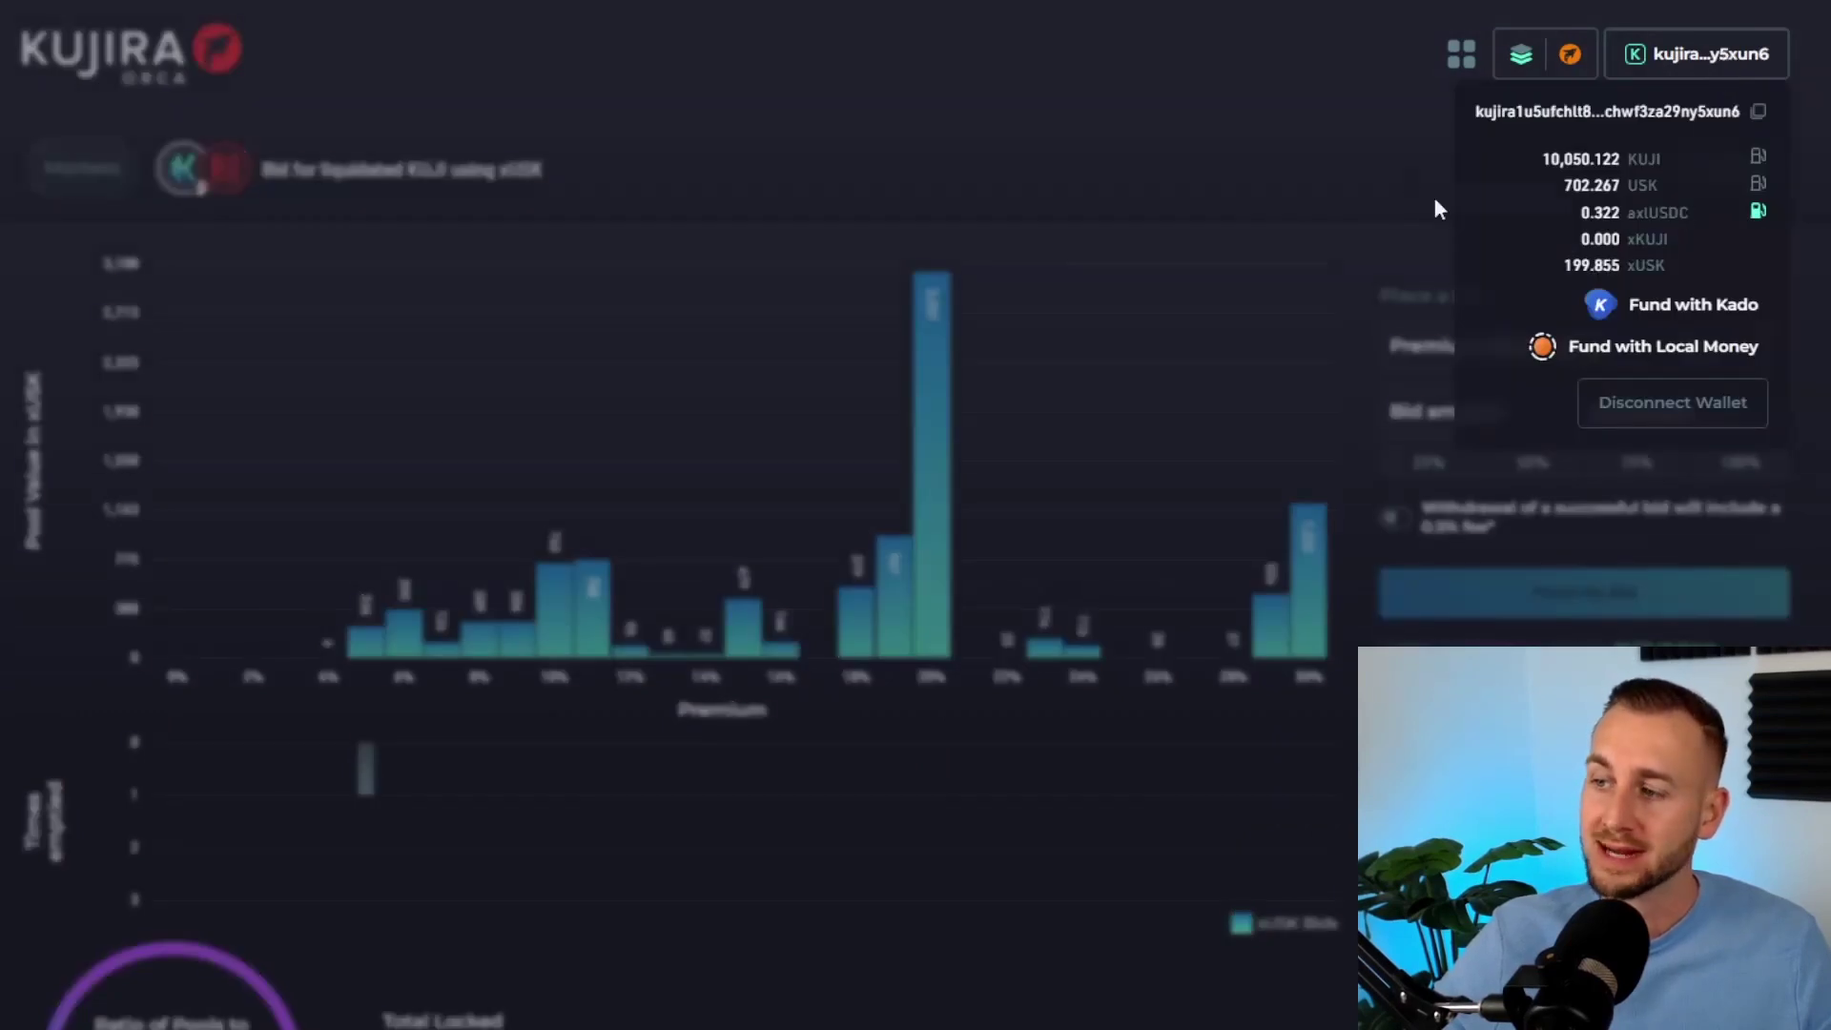
left_click(1404, 170)
Bring up the KUJI liquidation bid chart and set the bid premium to 5%
scroll(1403, 169, "down", 1)
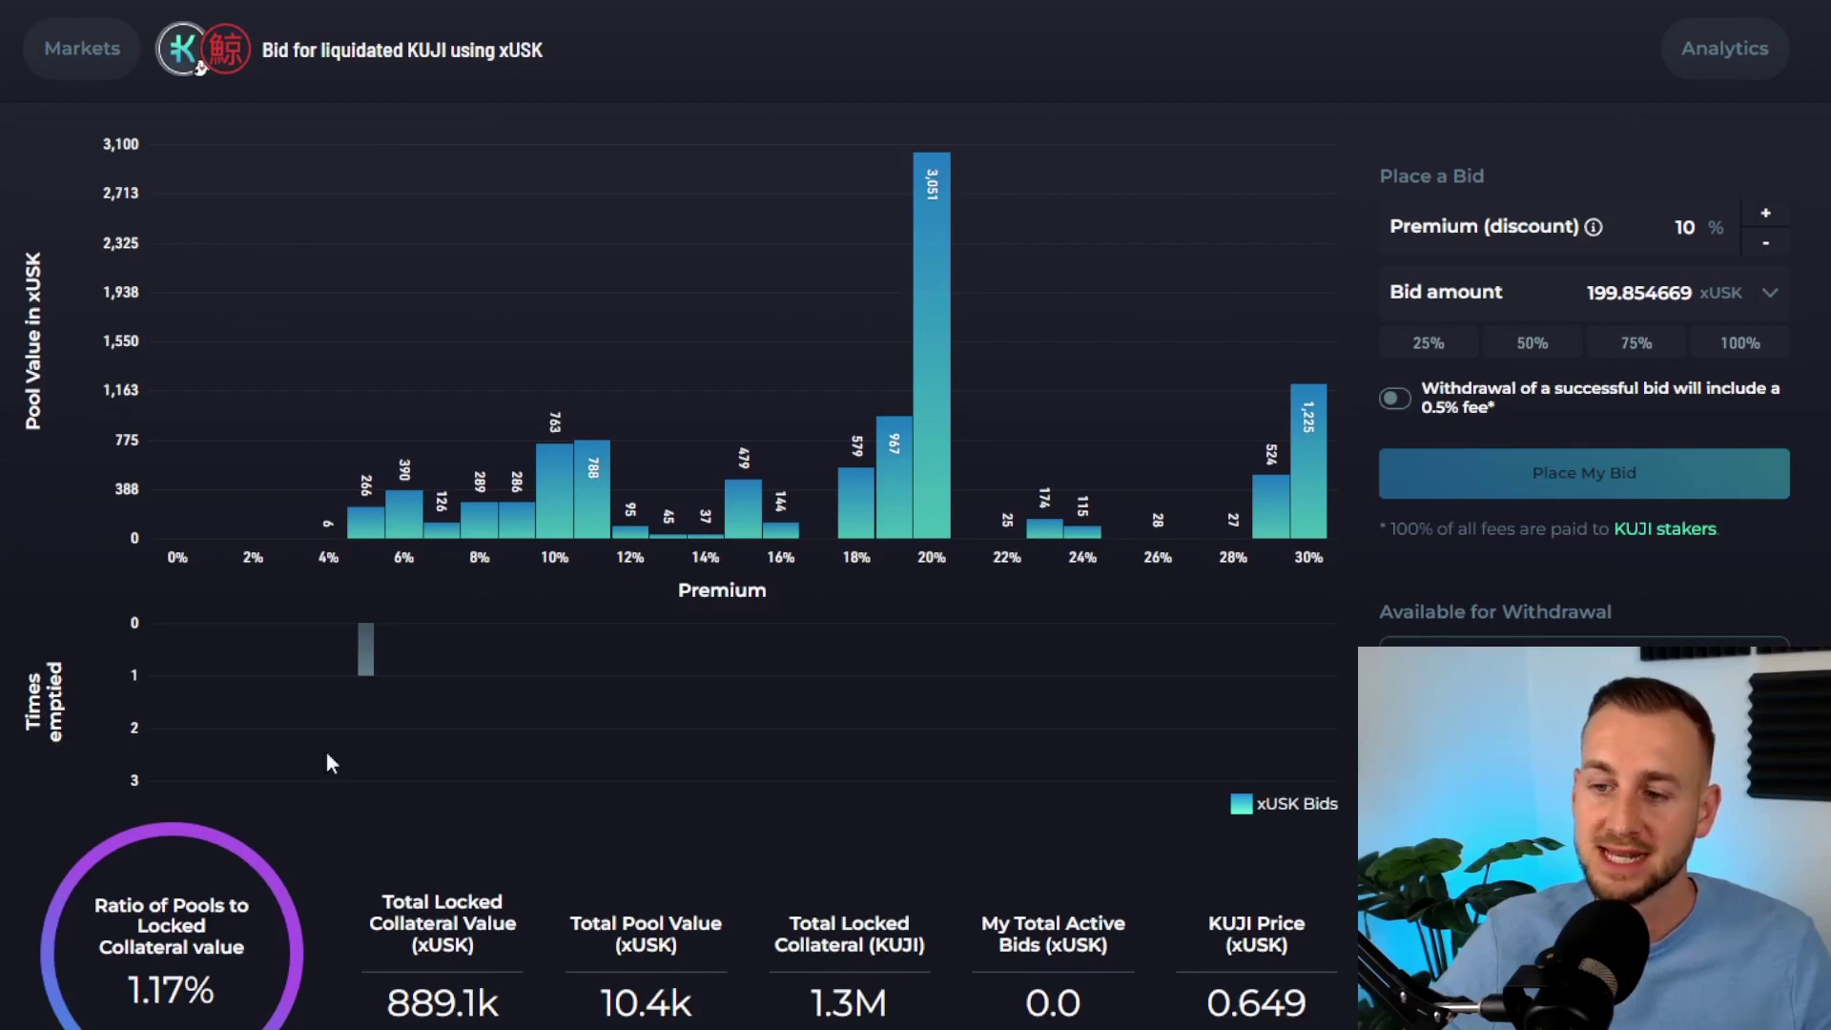
mouse_move(370, 675)
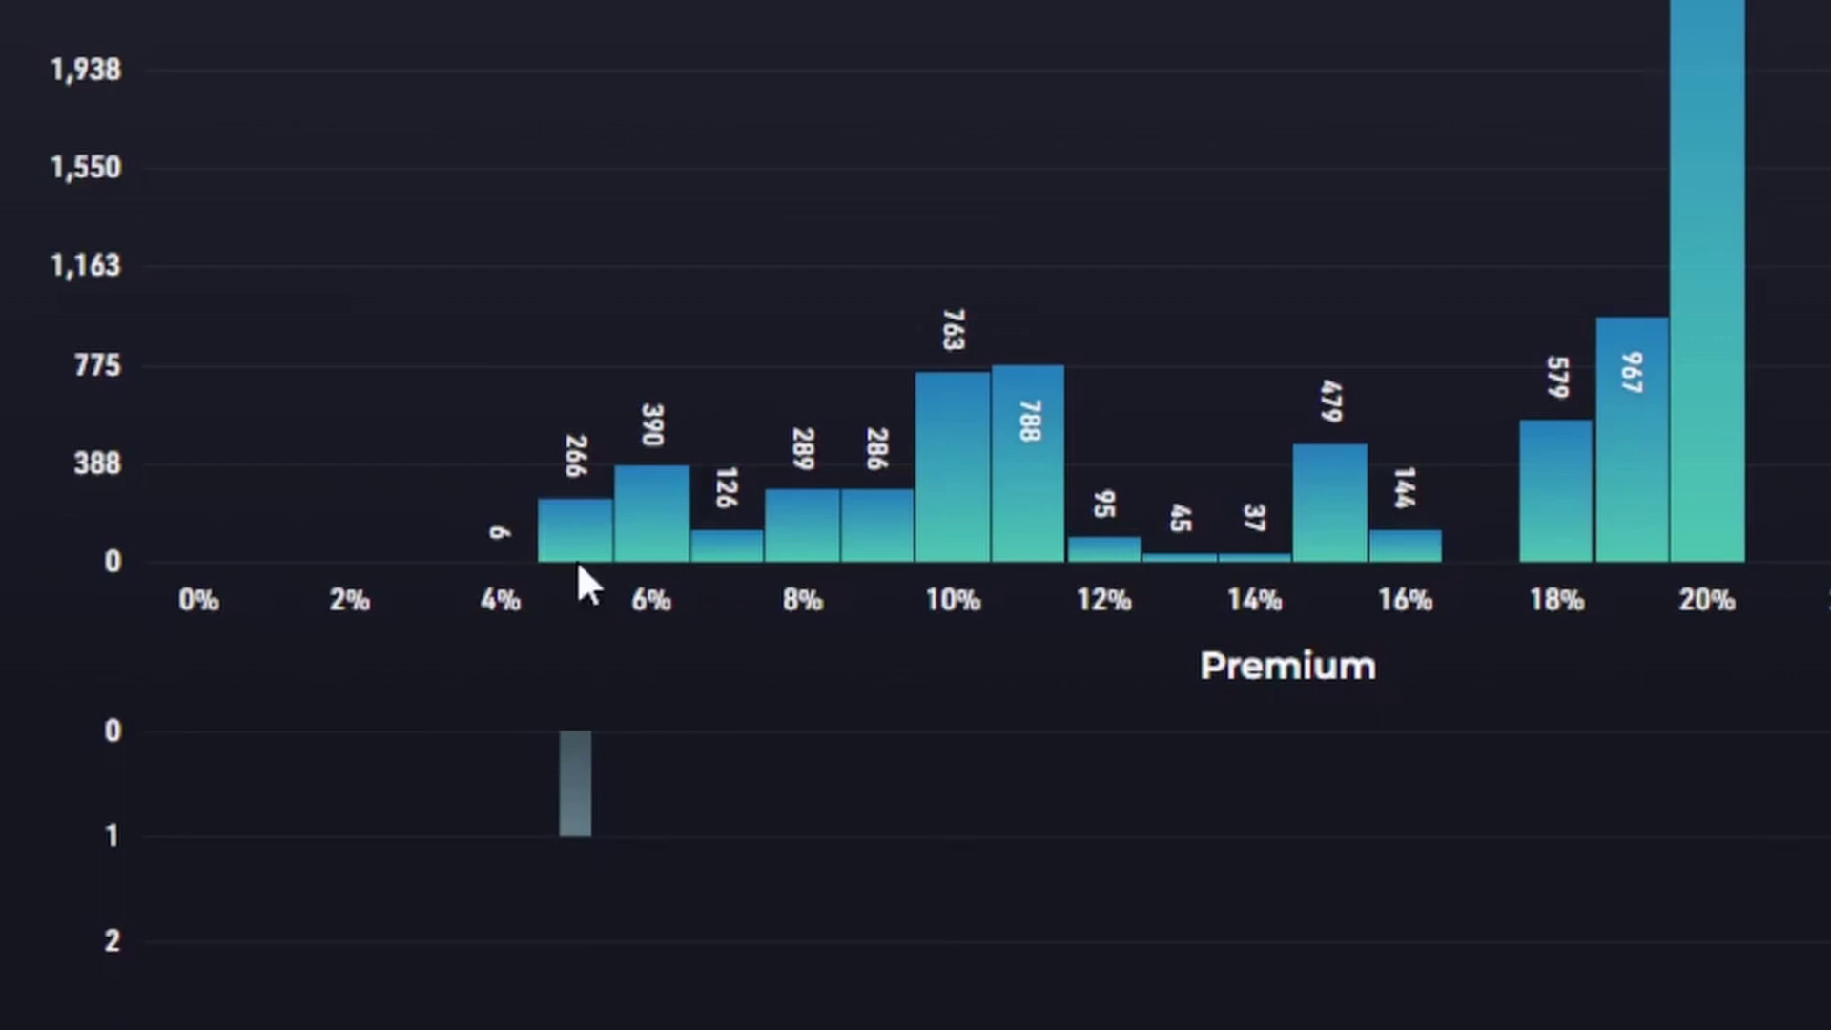
mouse_move(576, 559)
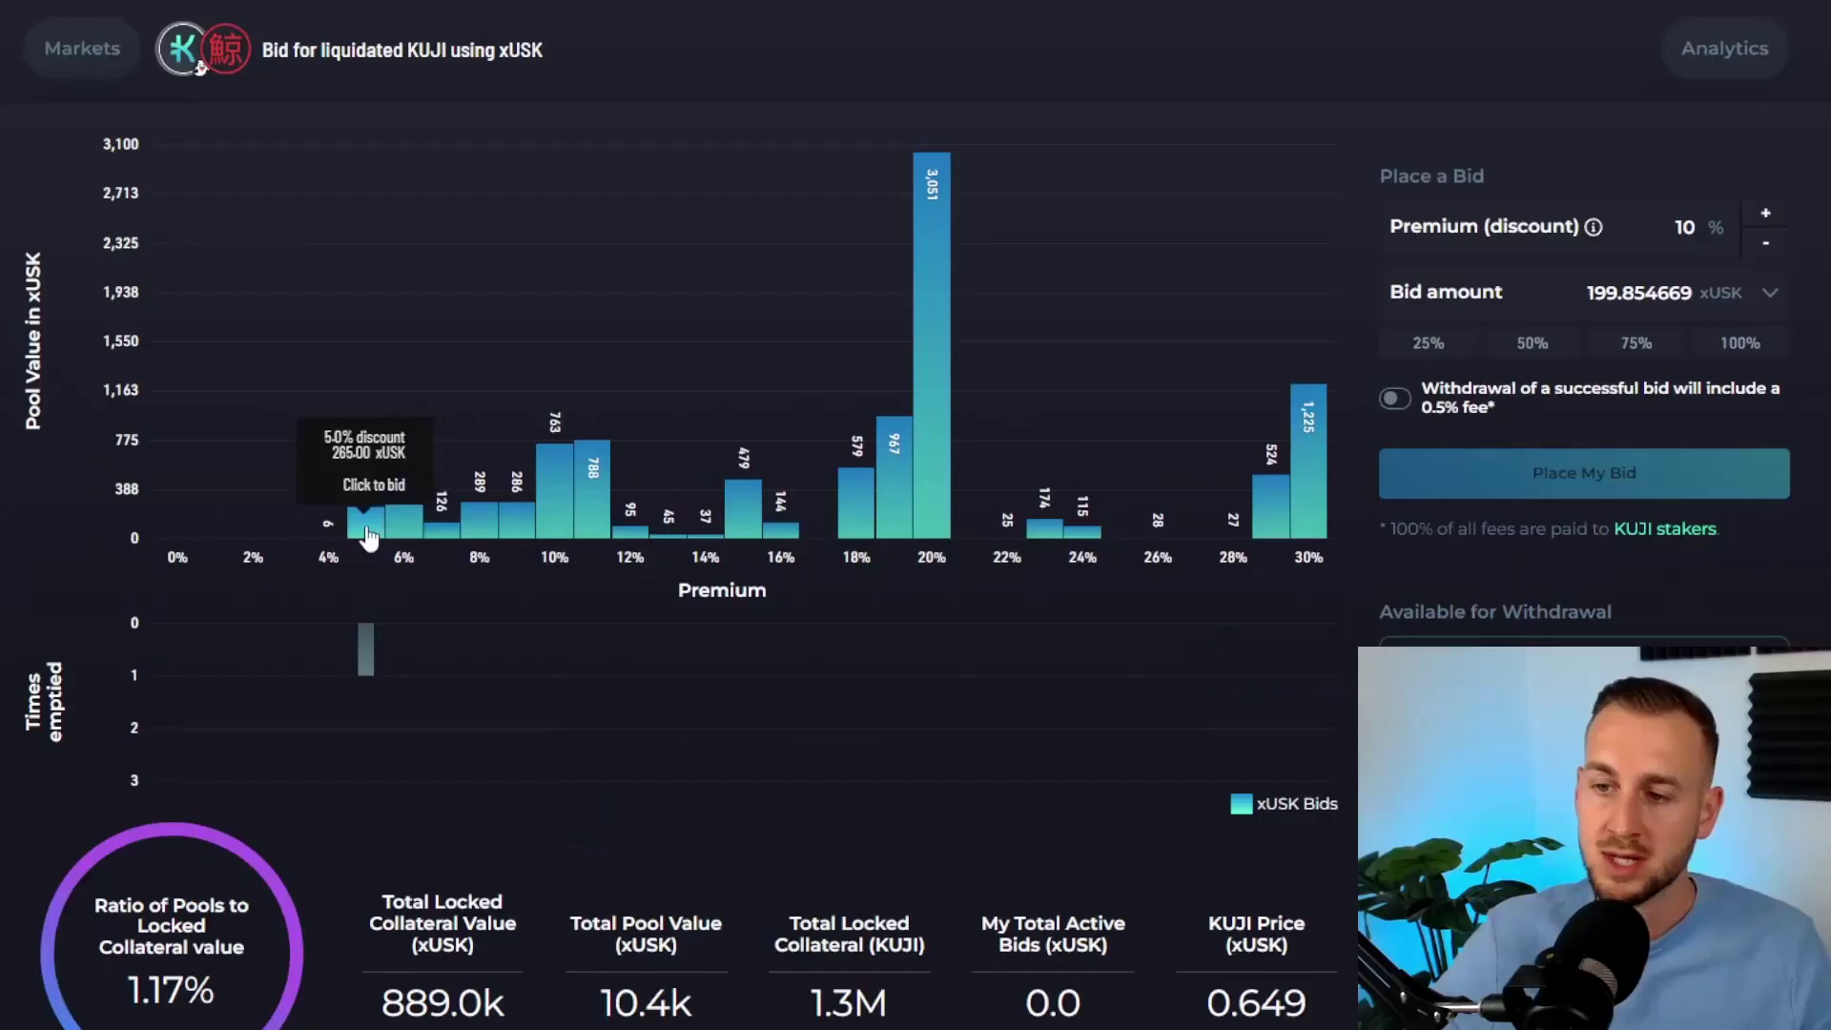
left_click(368, 537)
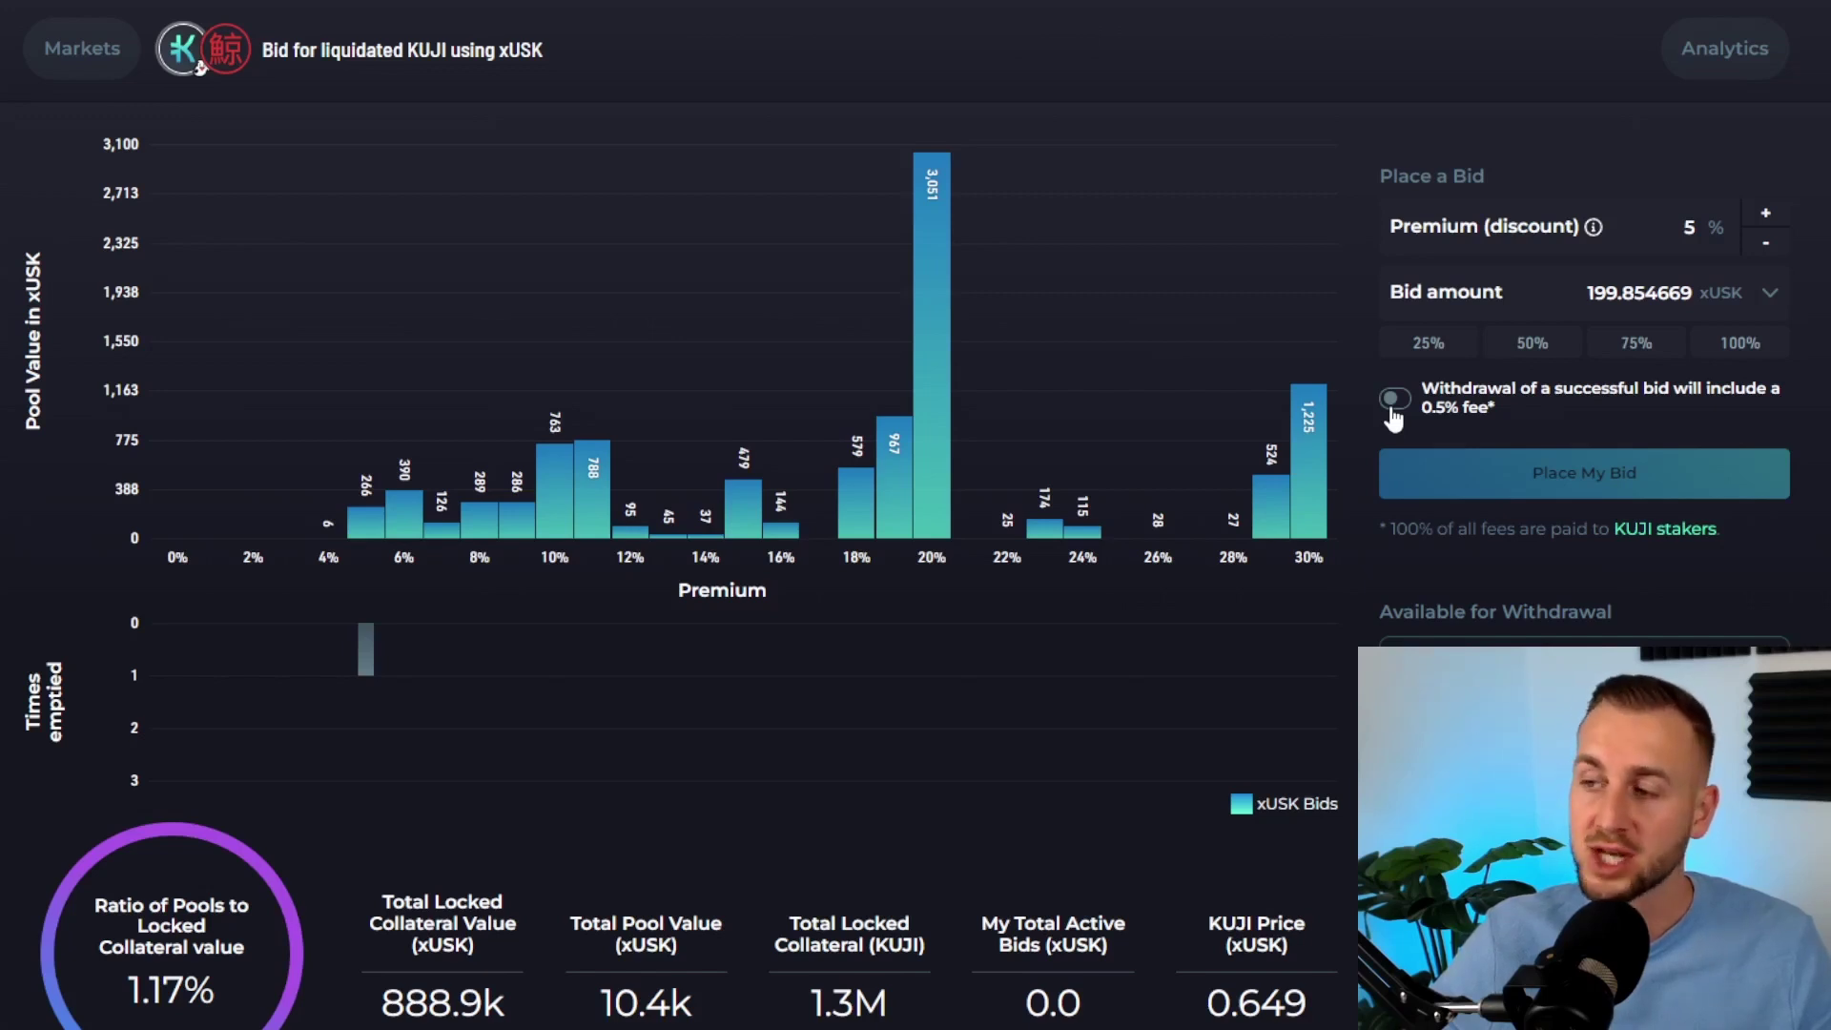
Accept the 0.5% withdrawal fee and place the 5% bid of 199.854669 xUSK
left_click(1393, 401)
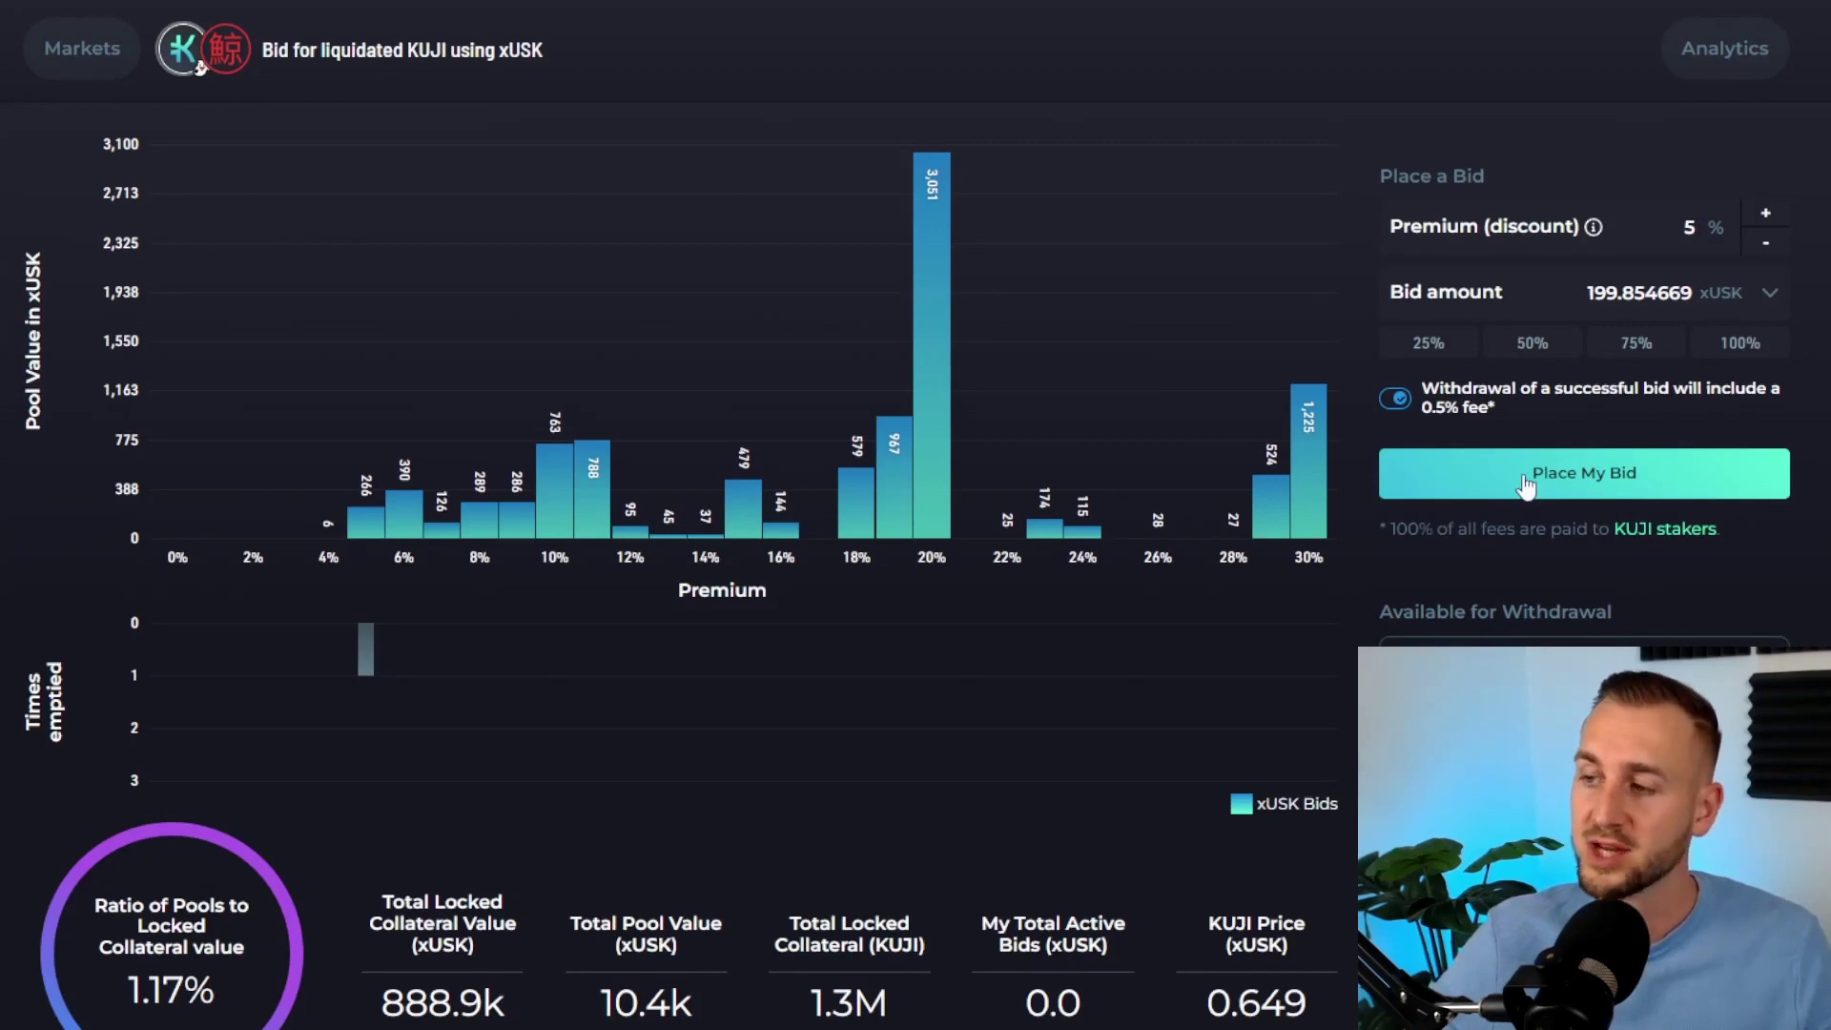
left_click(1524, 485)
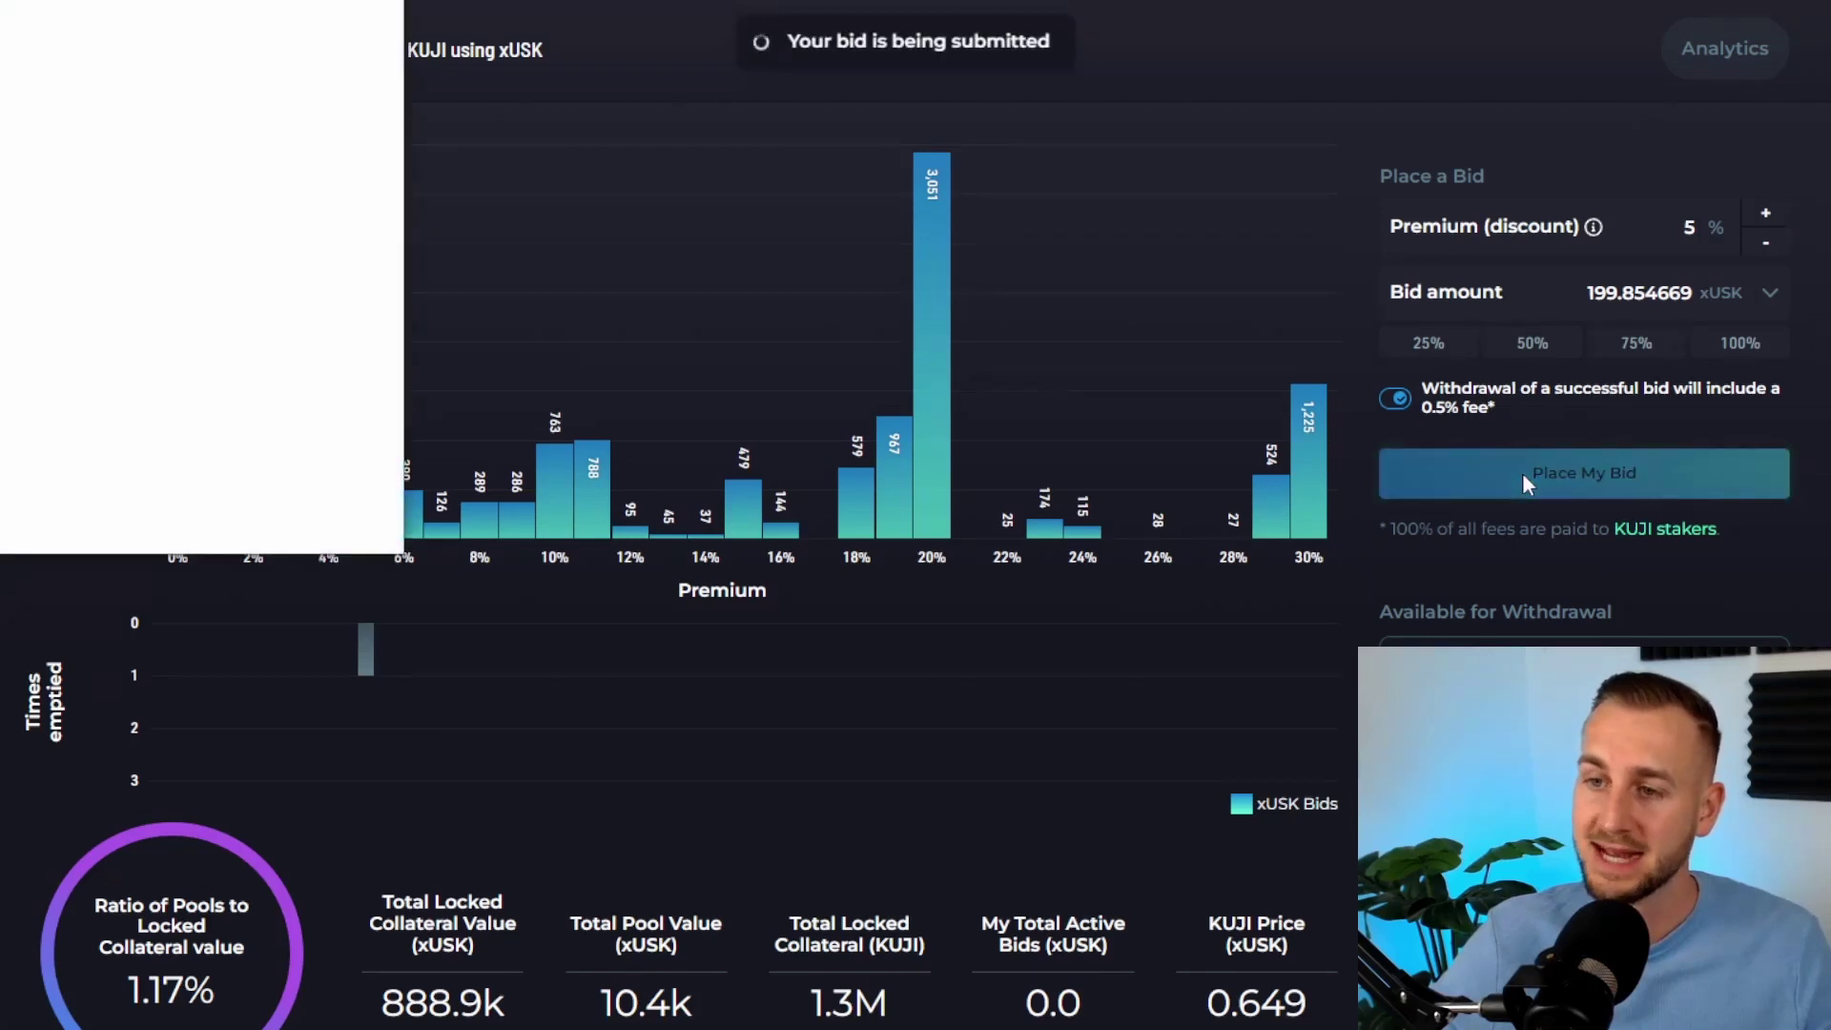
Approve the bid transaction and confirm the 5% 199.855 xUSK KUJI bid under My Bids
left_click(346, 542)
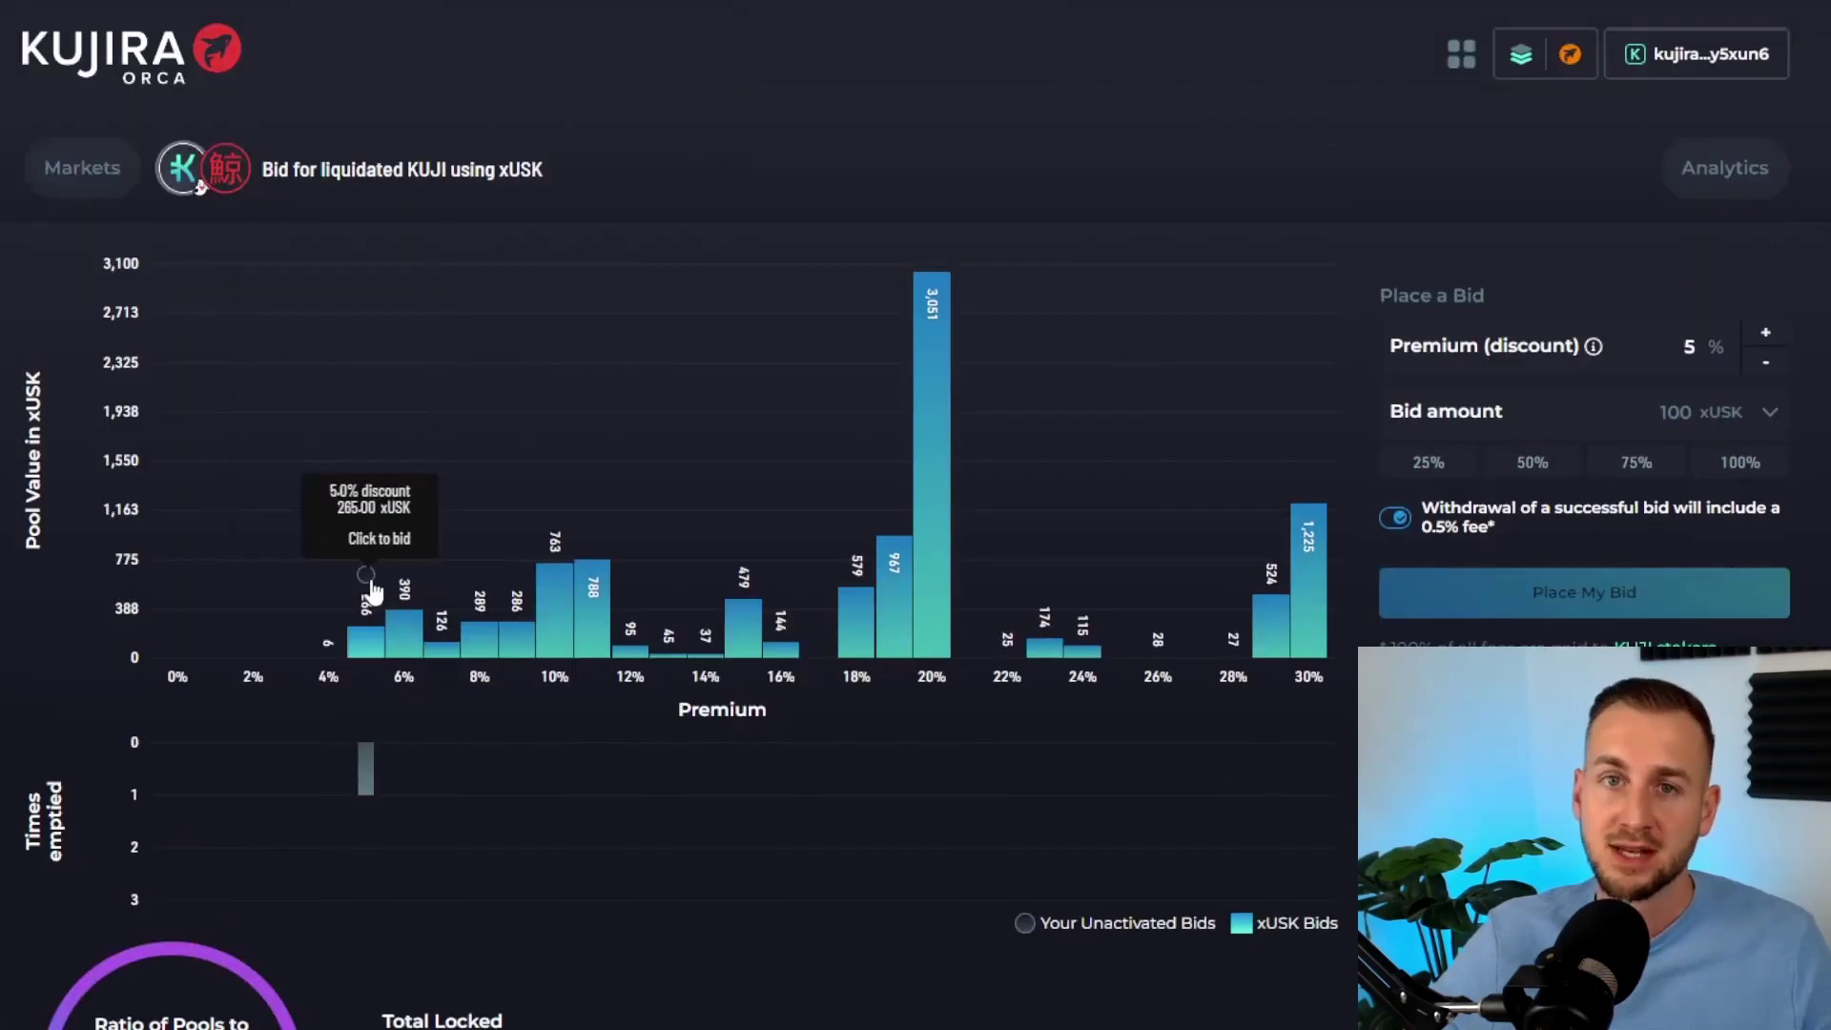
mouse_move(367, 592)
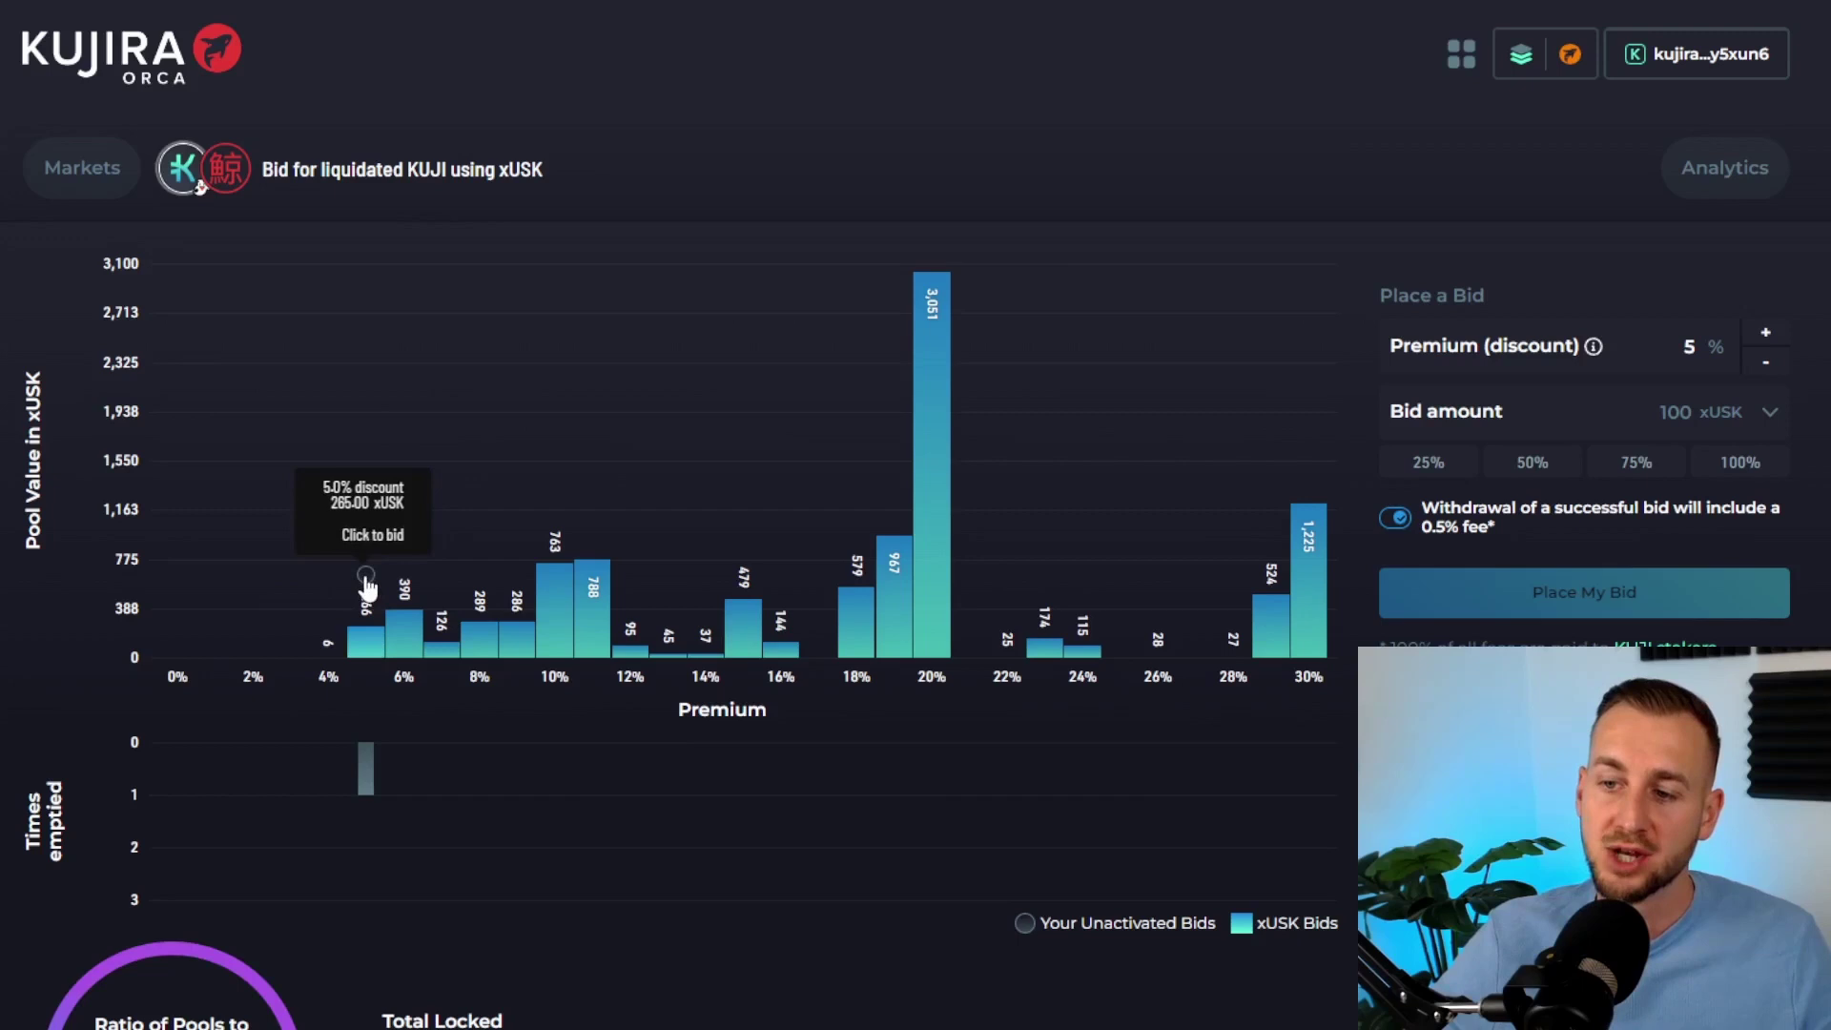
scroll(1030, 706, "down", 8)
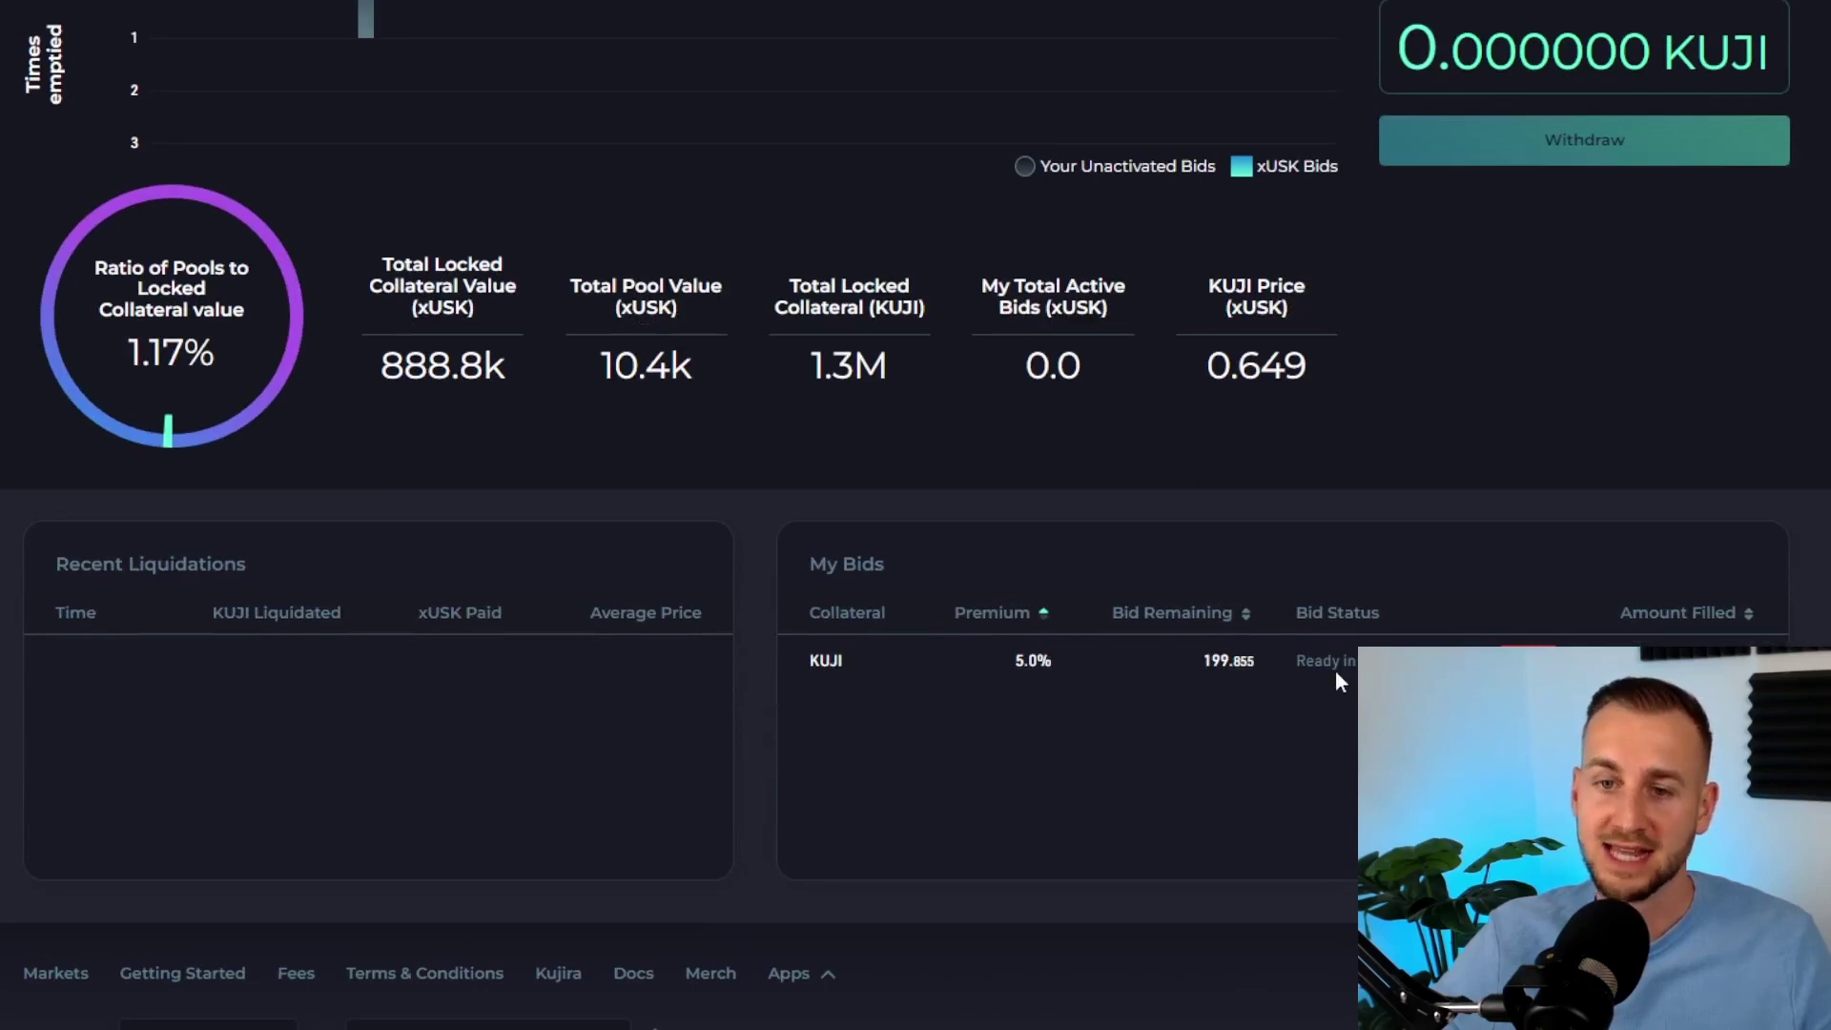
scroll(1118, 681, "up", 4)
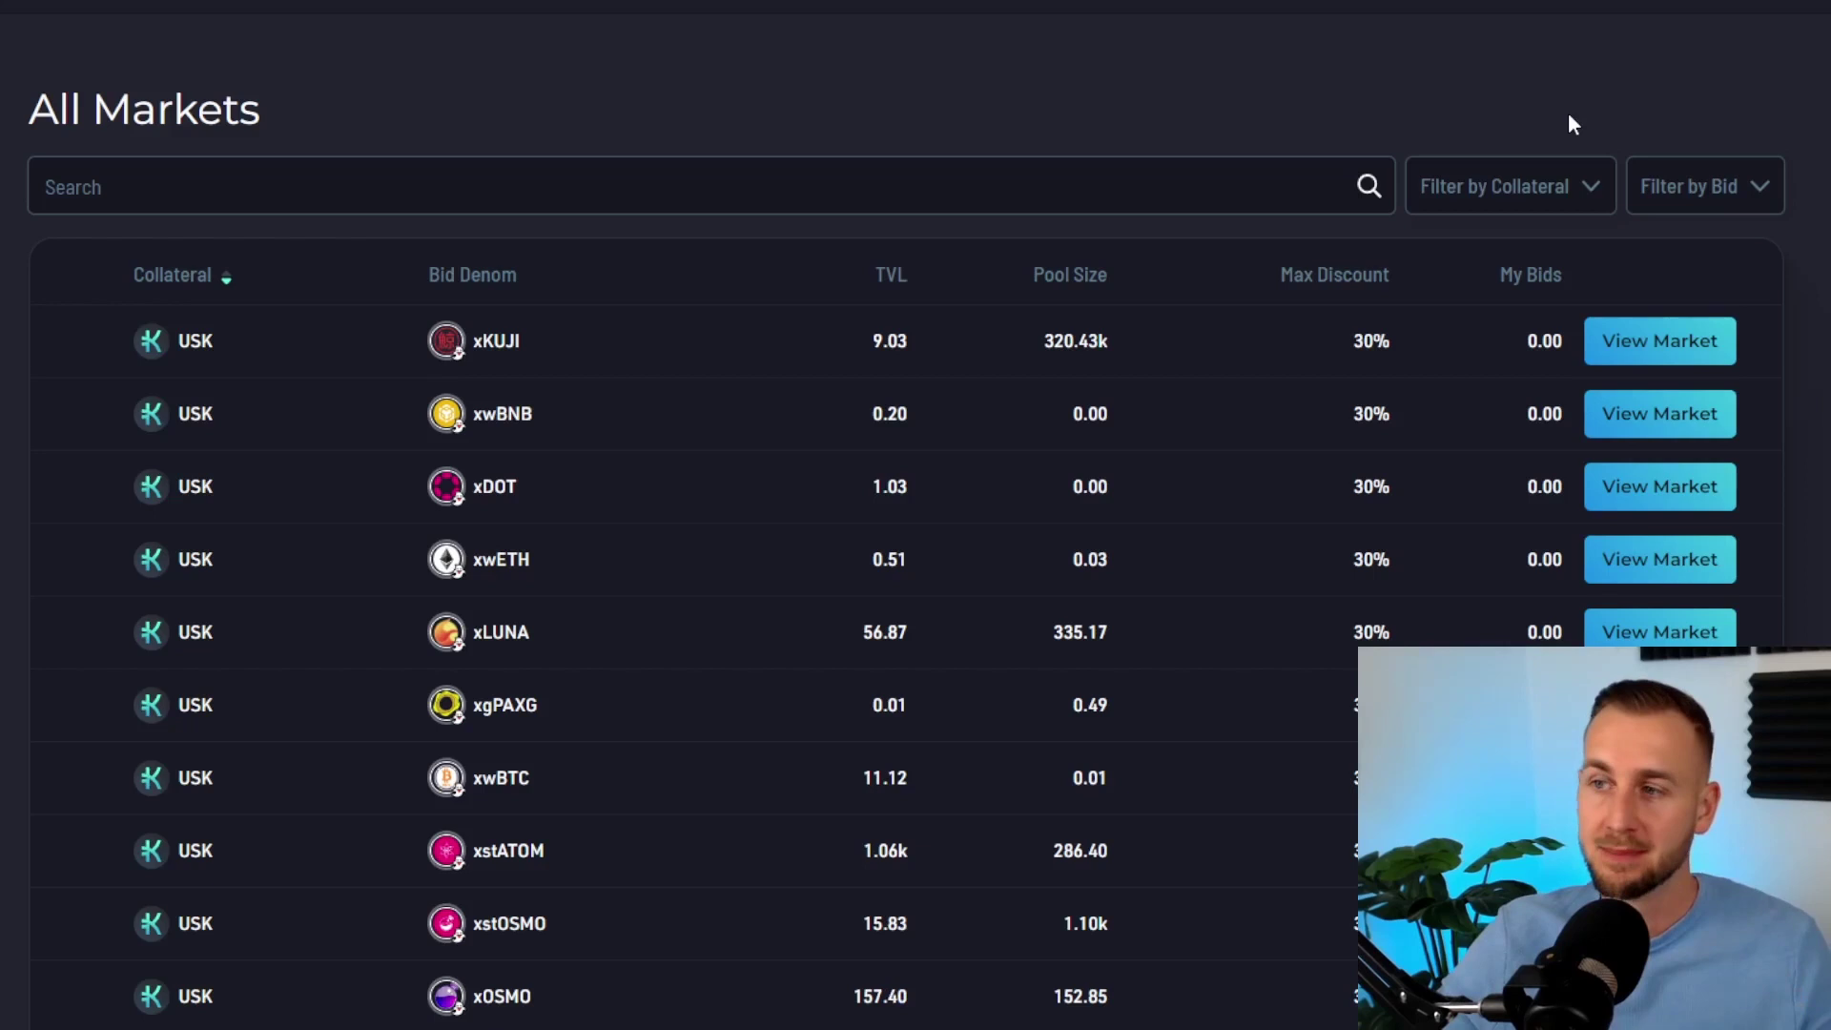
left_click(1727, 189)
Filter All Markets to USK bids and open the stATOM–USK market
scroll(1700, 284, "down", 5)
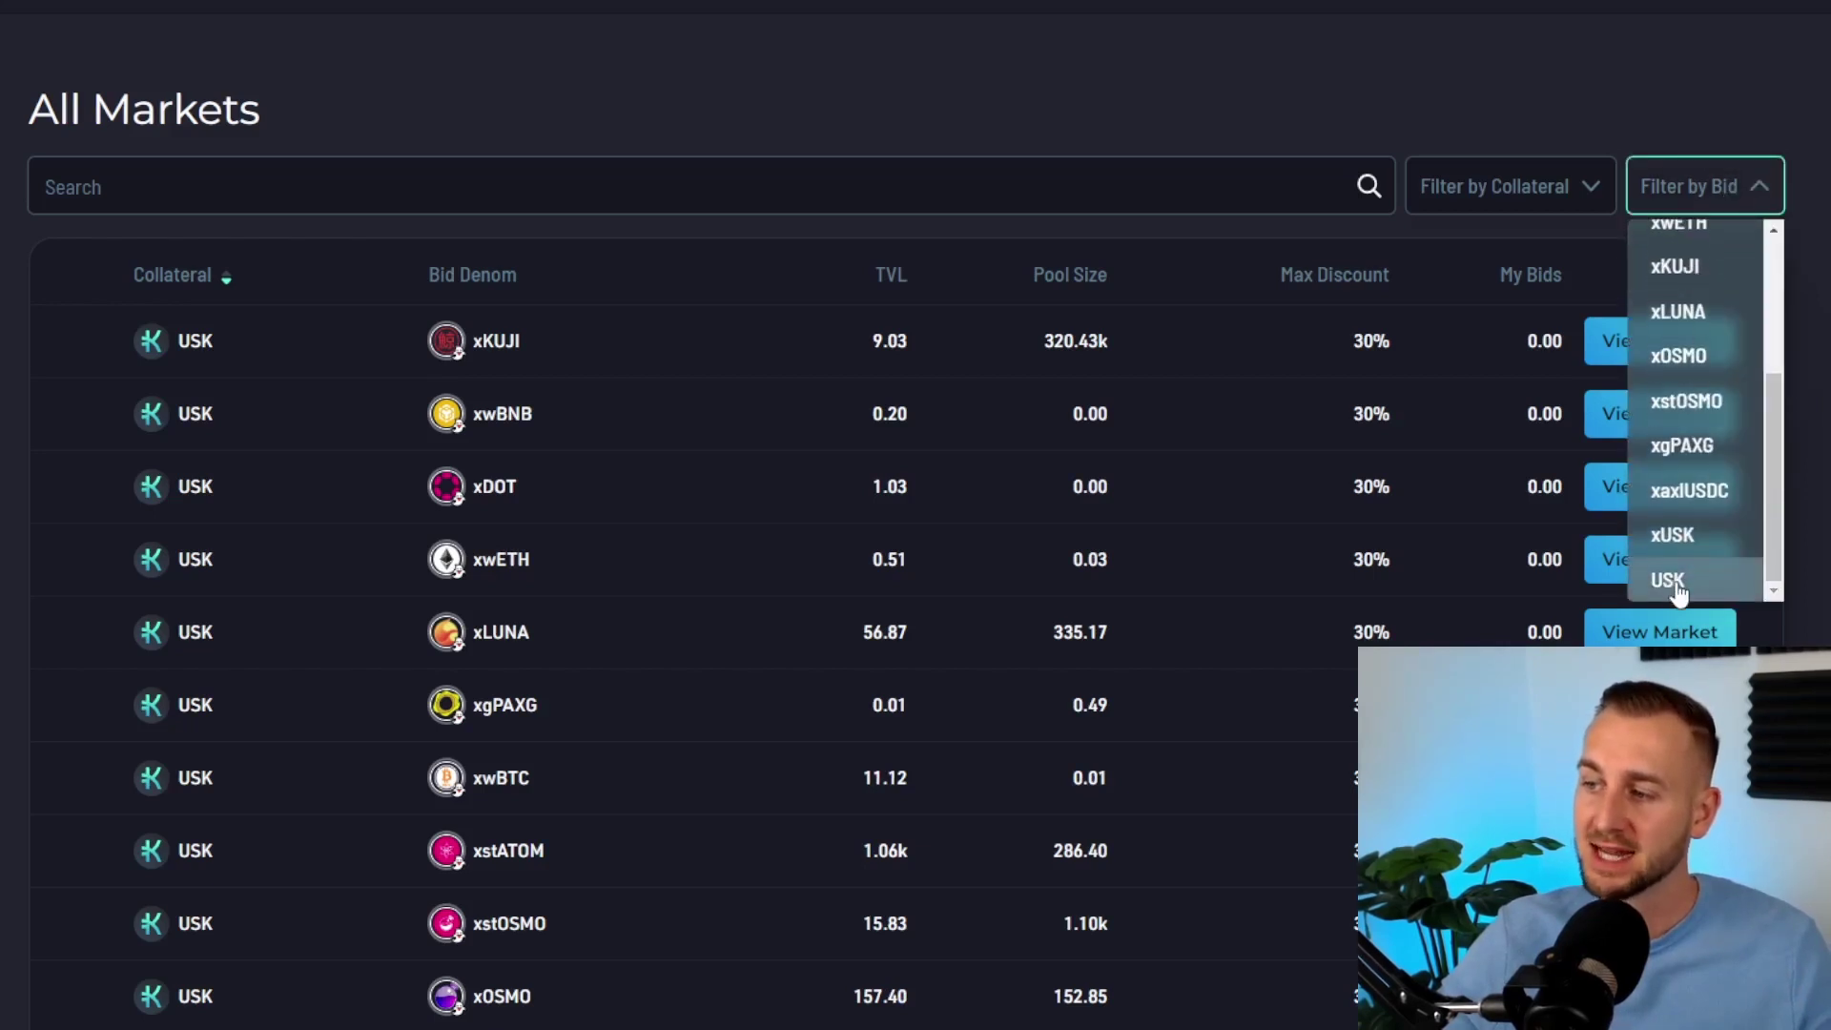
left_click(1671, 582)
scroll(900, 155, "down", 2)
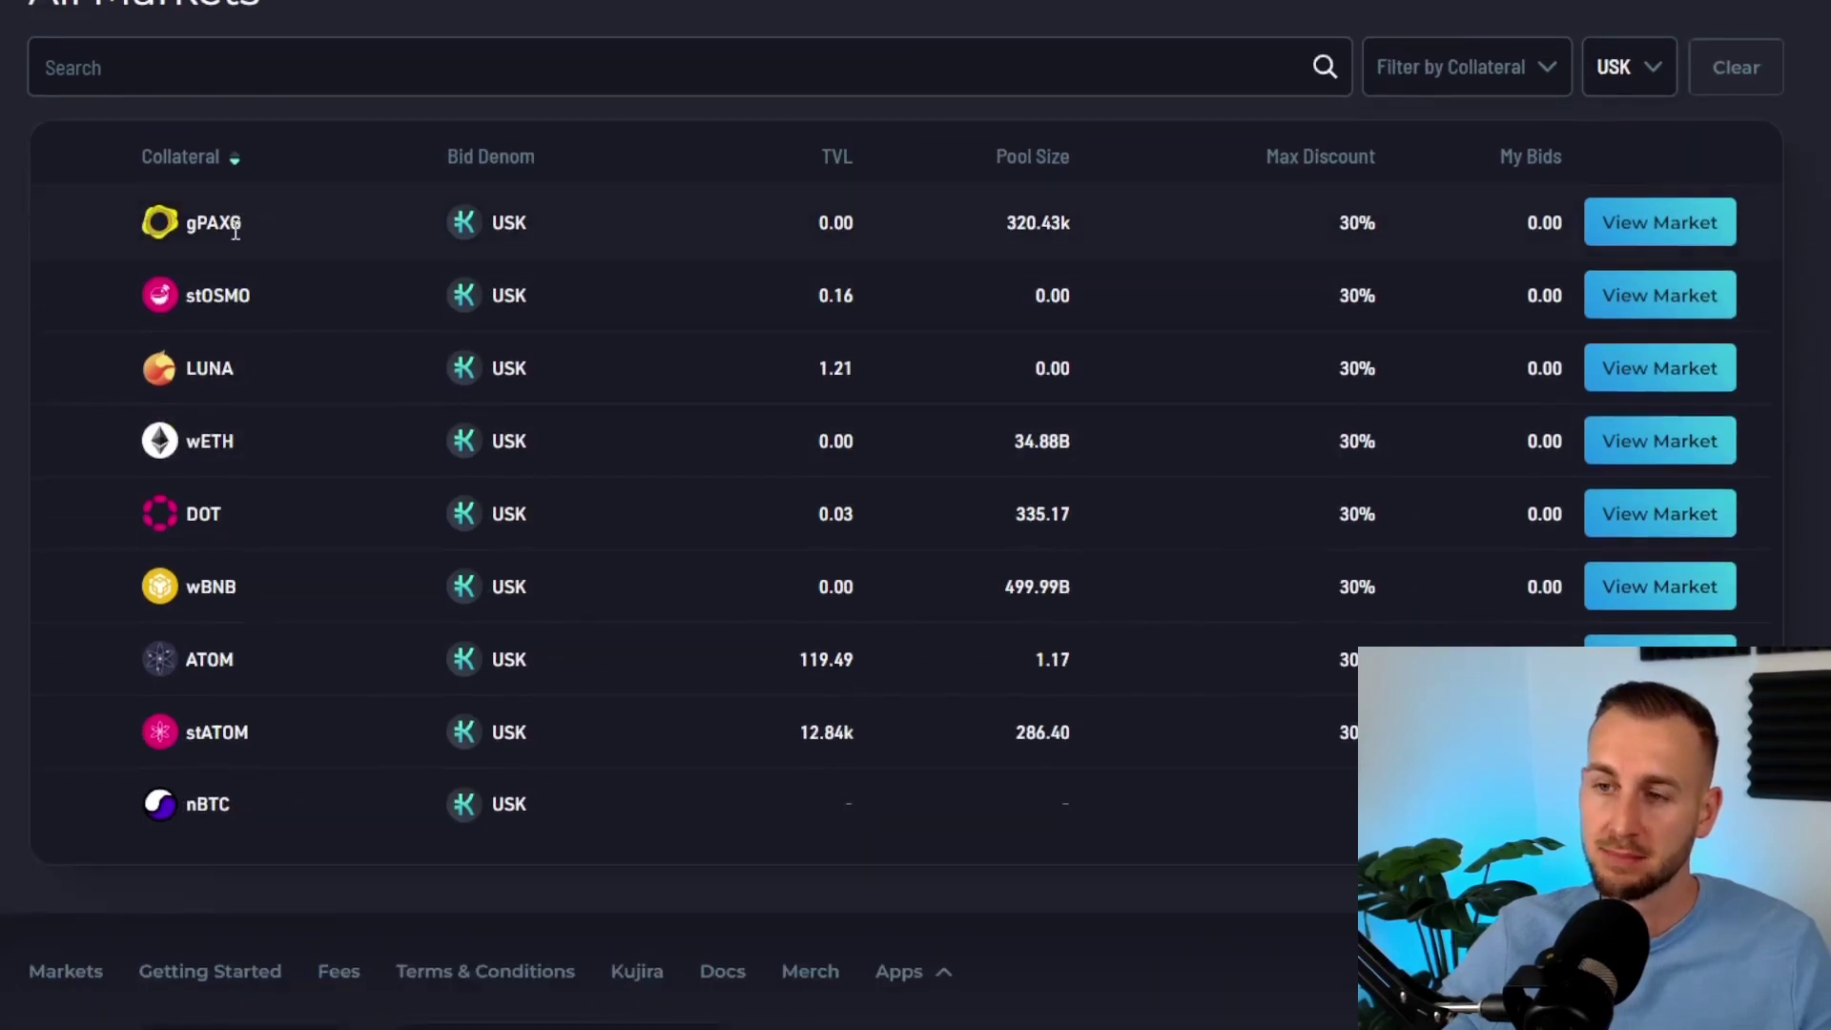
scroll(598, 163, "down", 1)
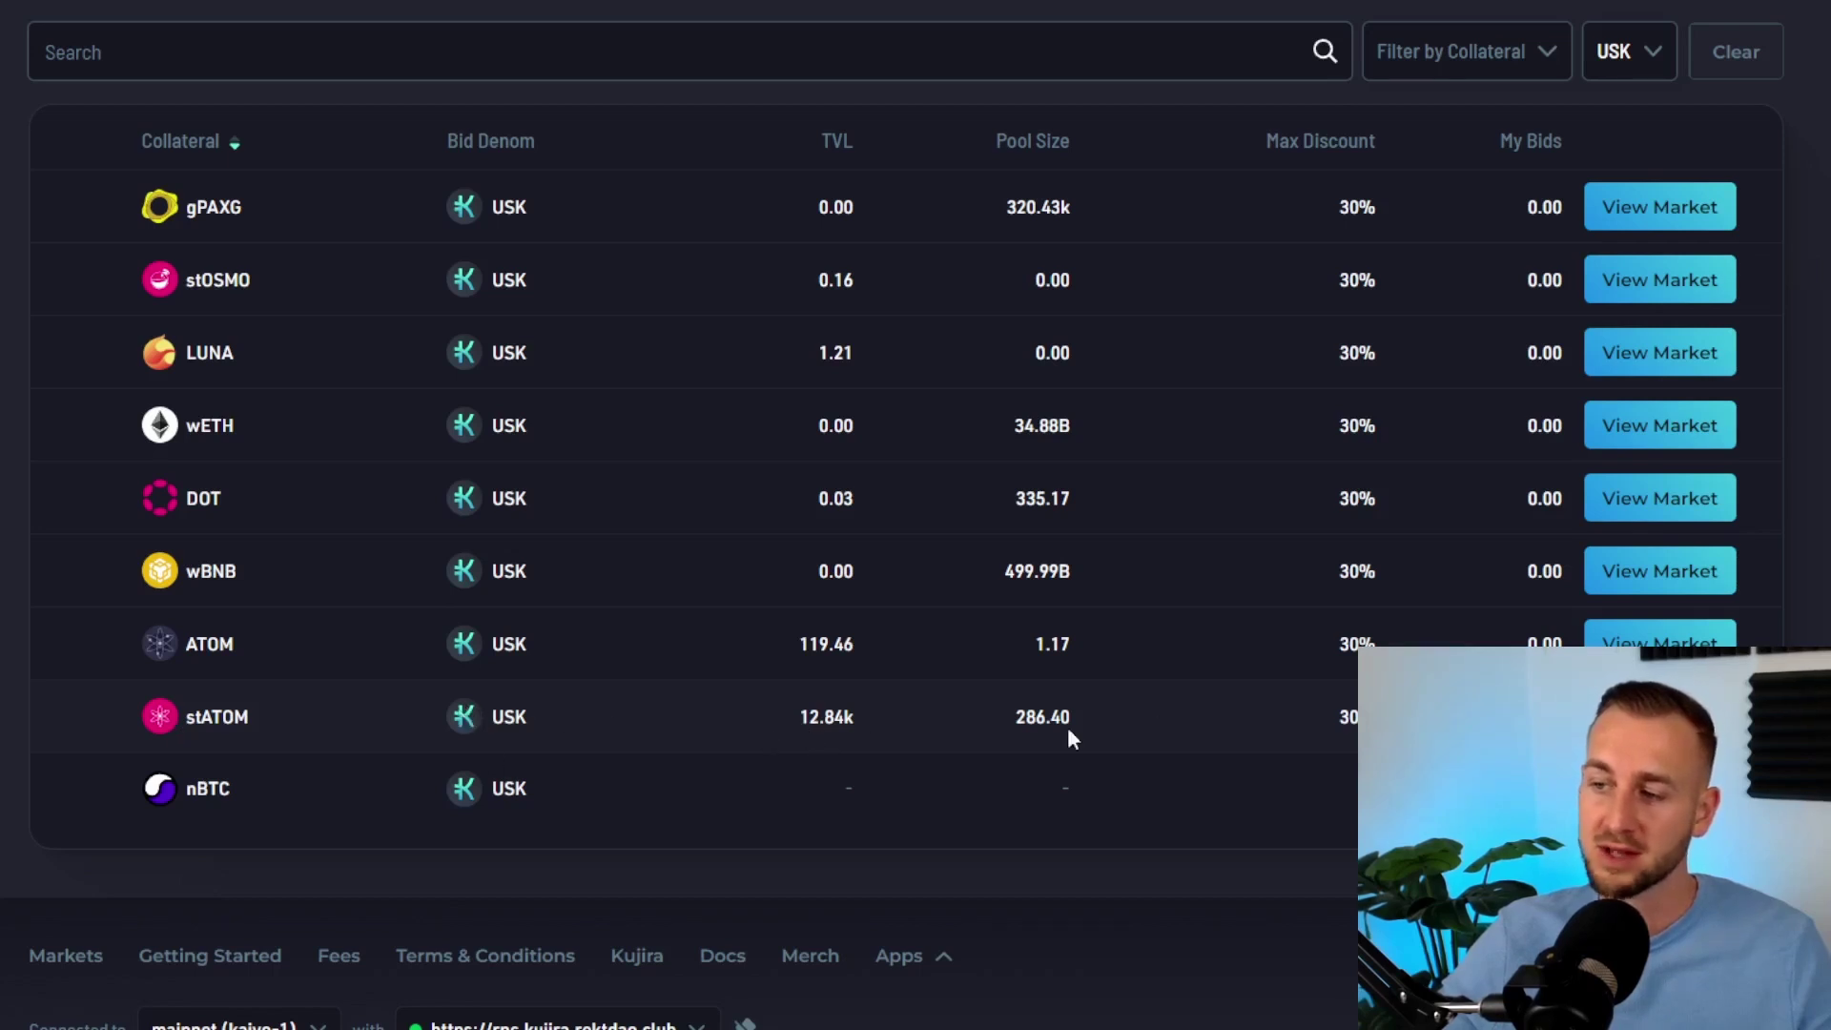
left_click(1659, 716)
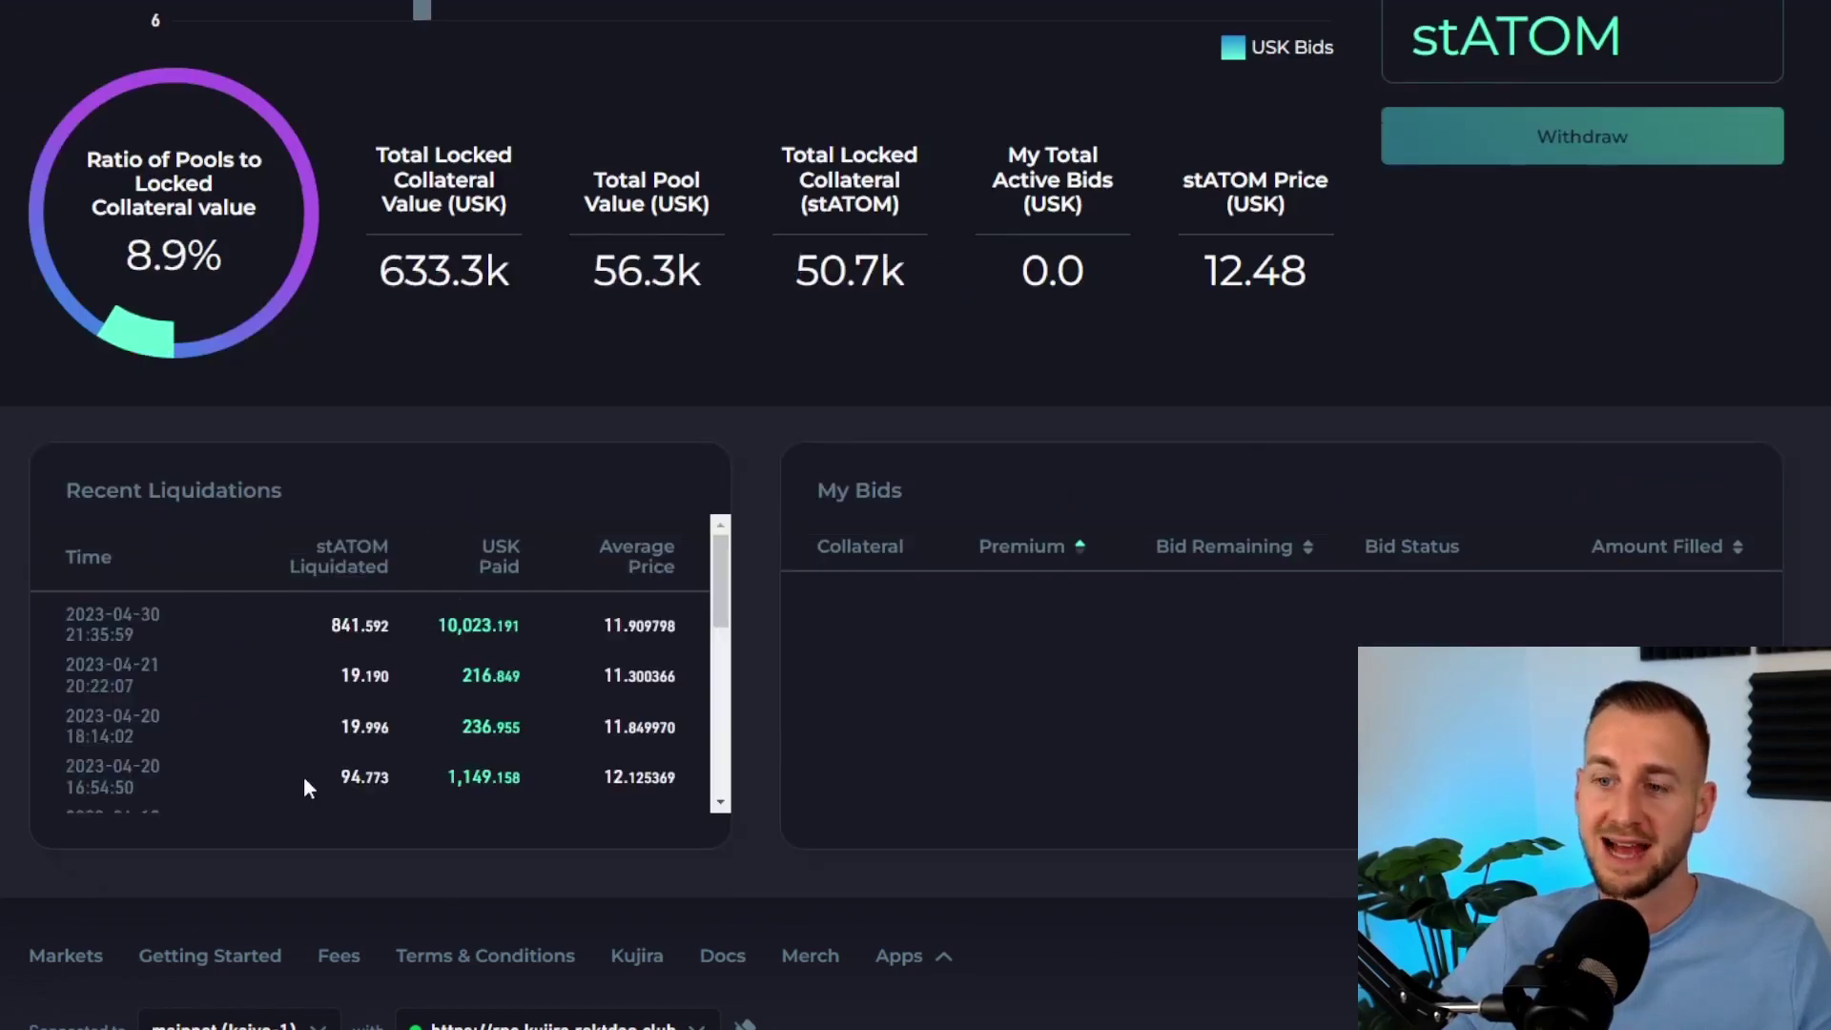
Review the stATOM–USK bid page stats and switch to its Analytics view
scroll(757, 710, "up", 4)
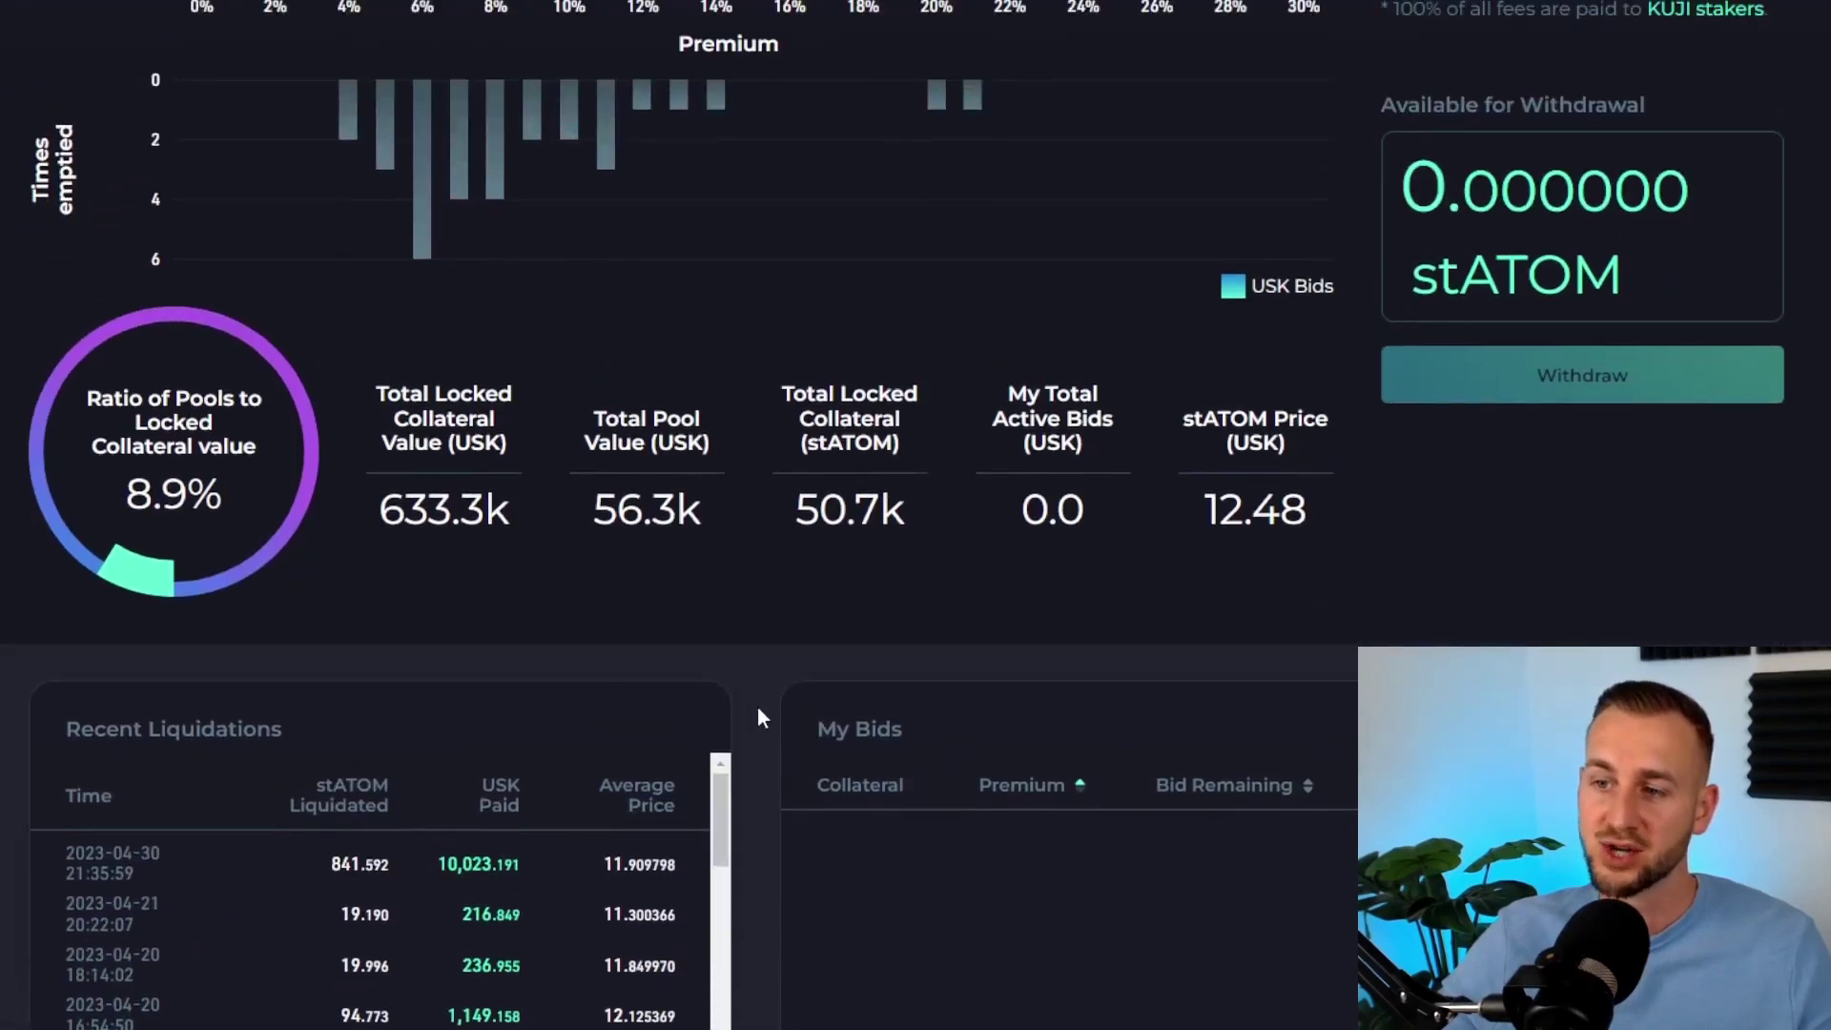
scroll(757, 711, "down", 4)
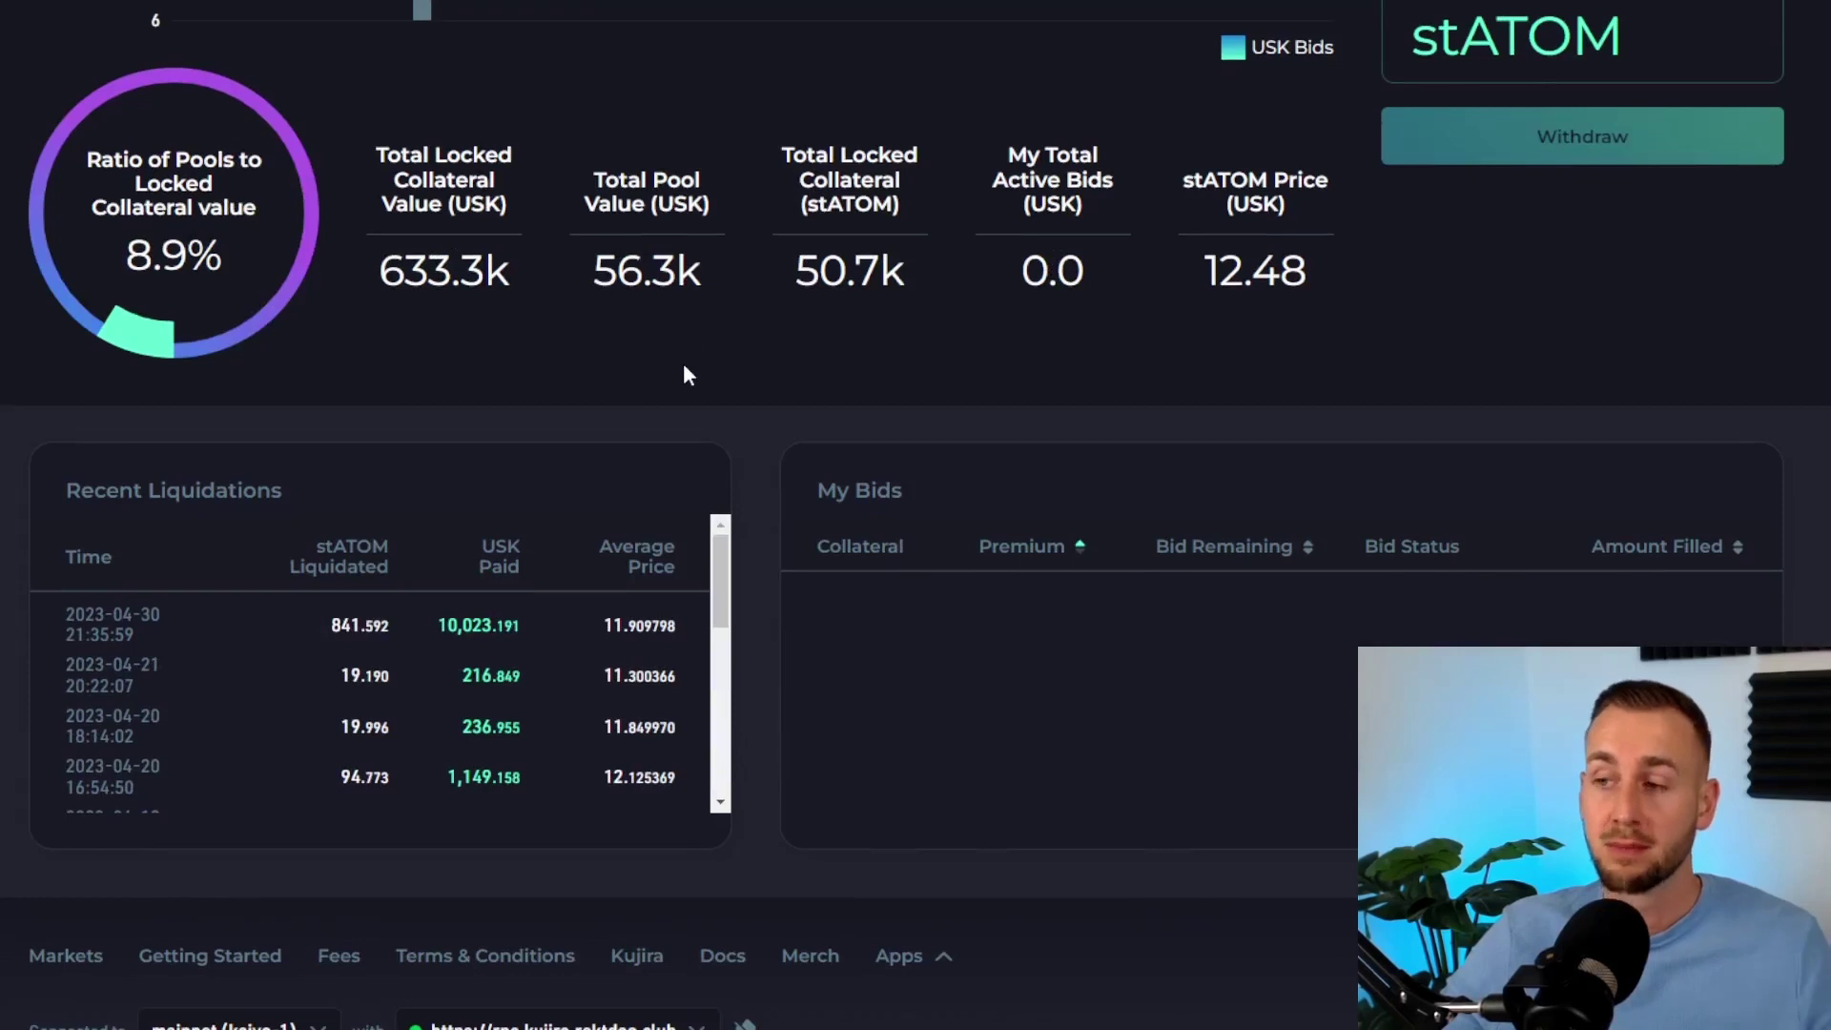
scroll(689, 375, "up", 8)
scroll(915, 515, "up", 2)
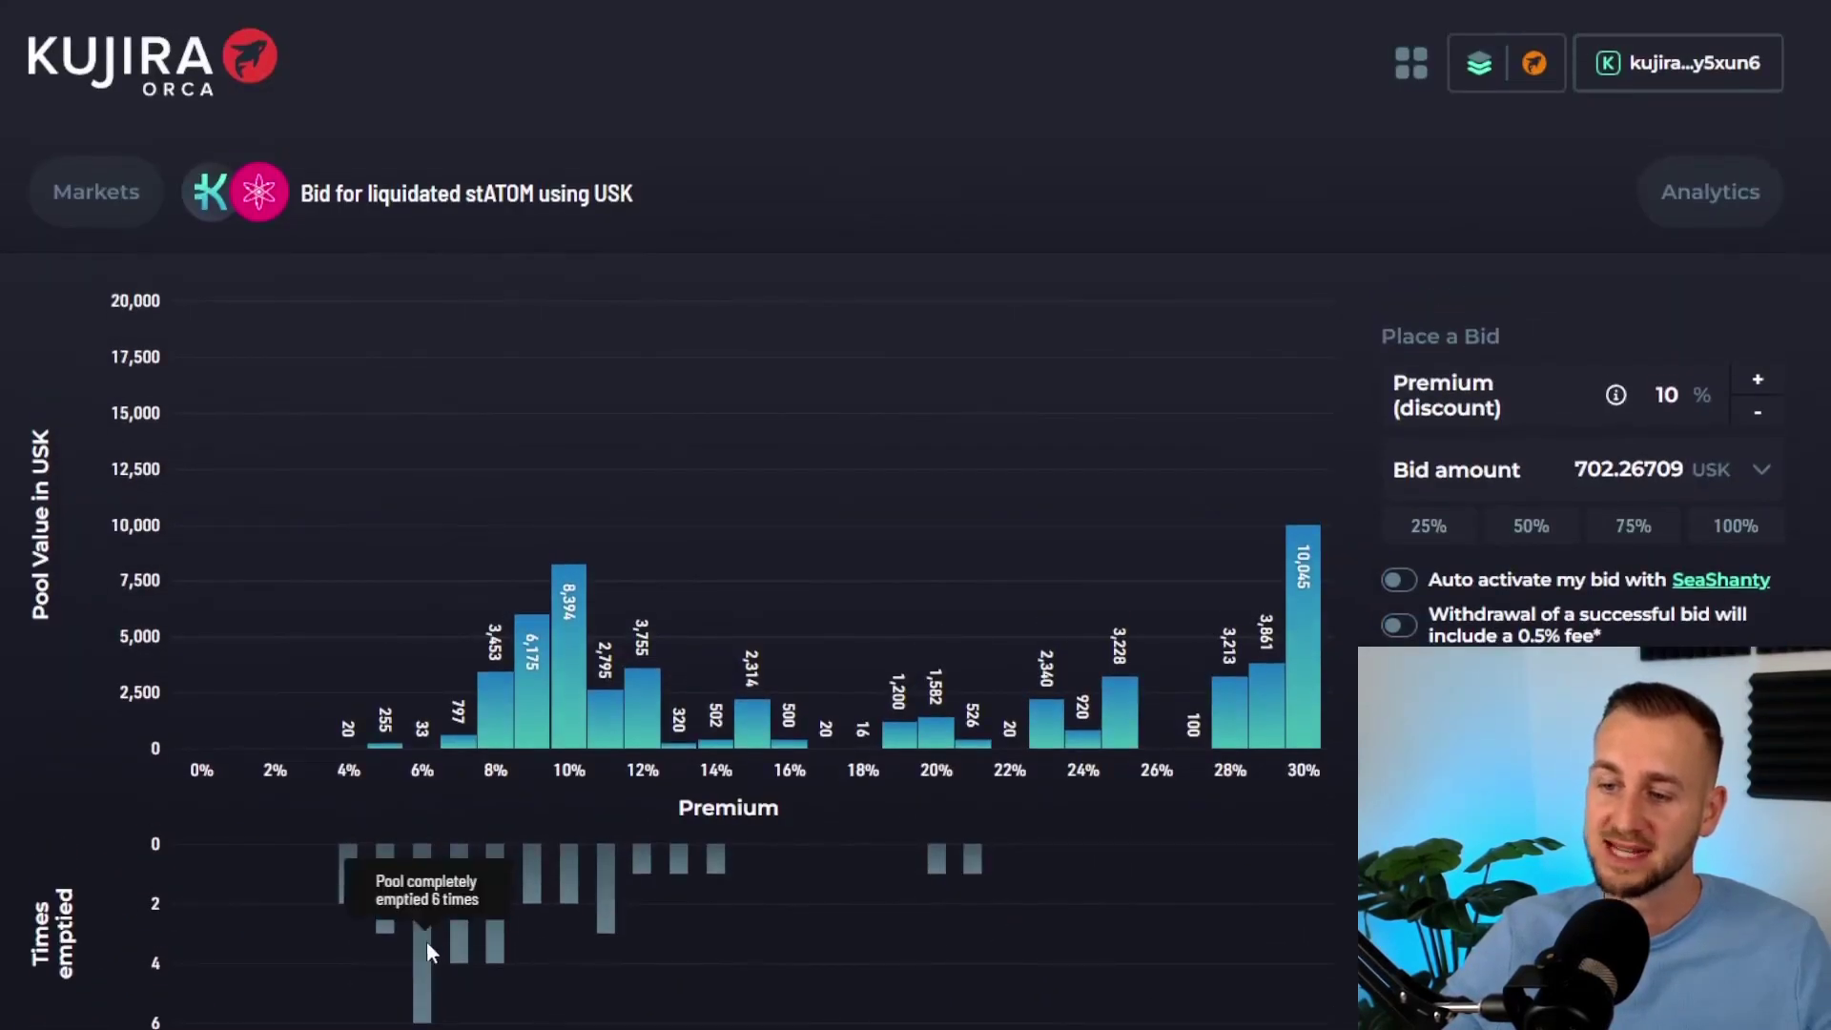
mouse_move(469, 935)
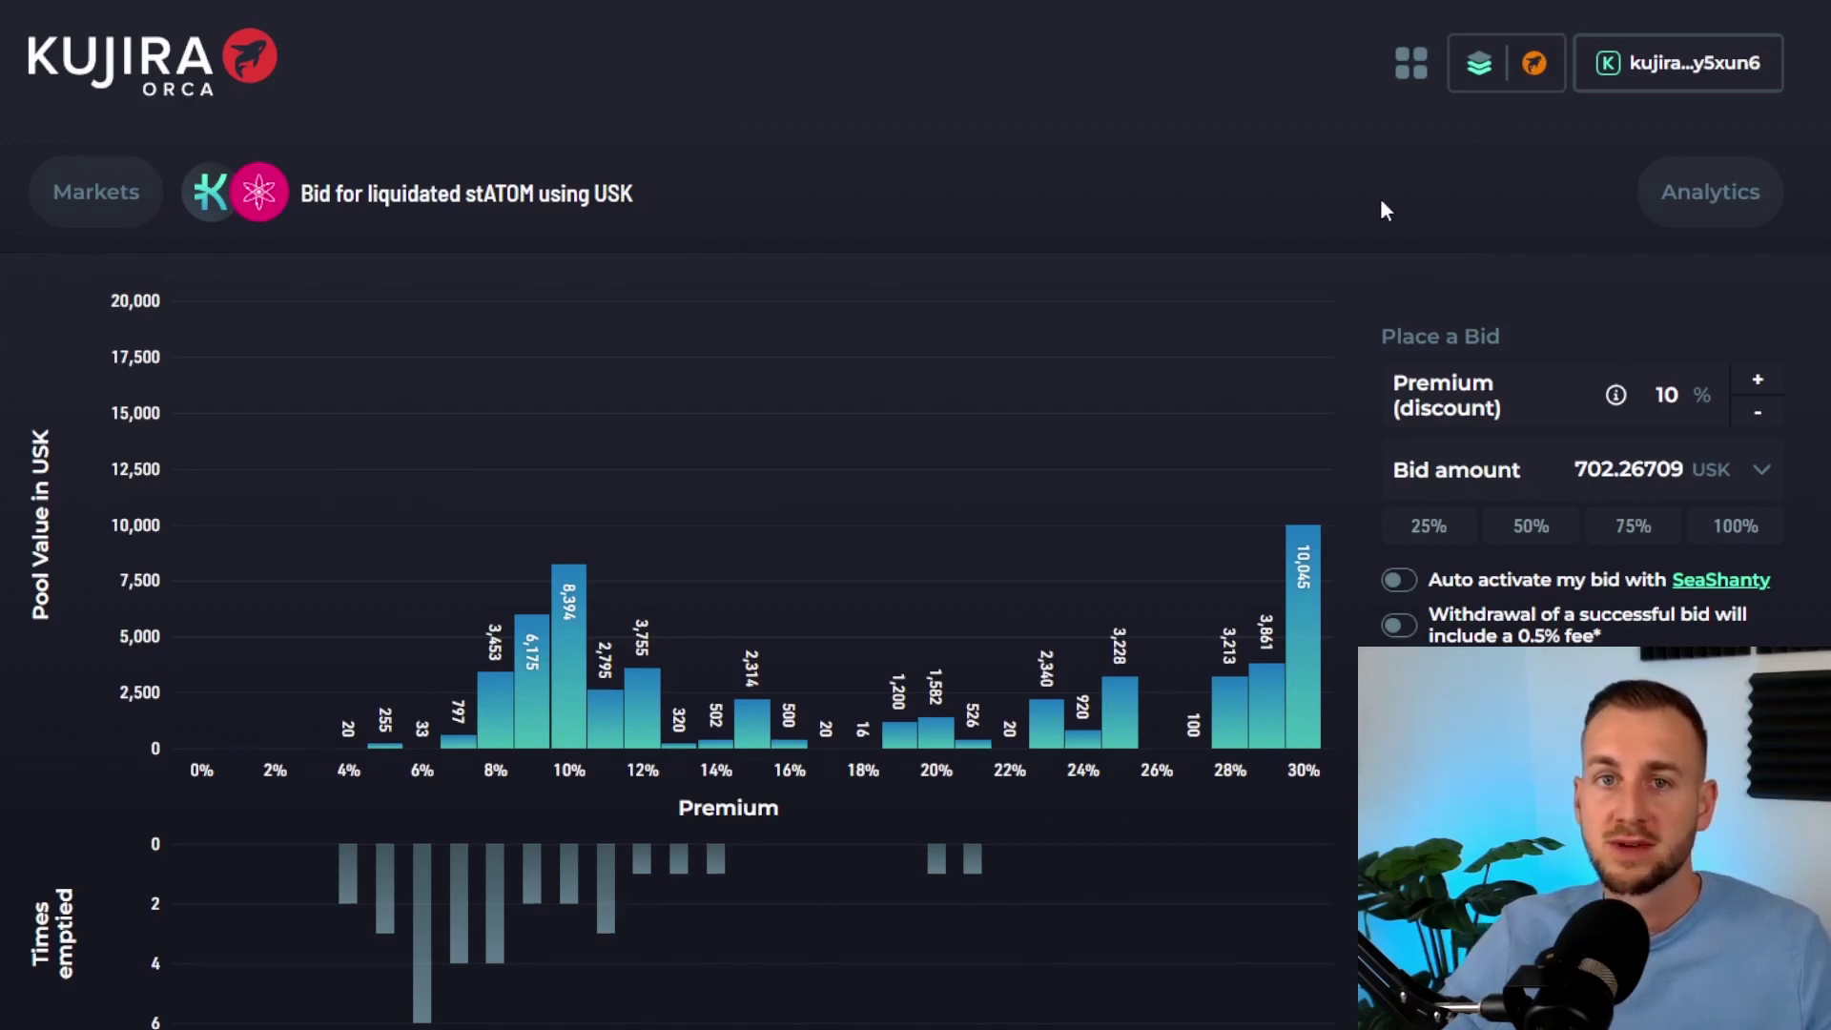
left_click(1664, 209)
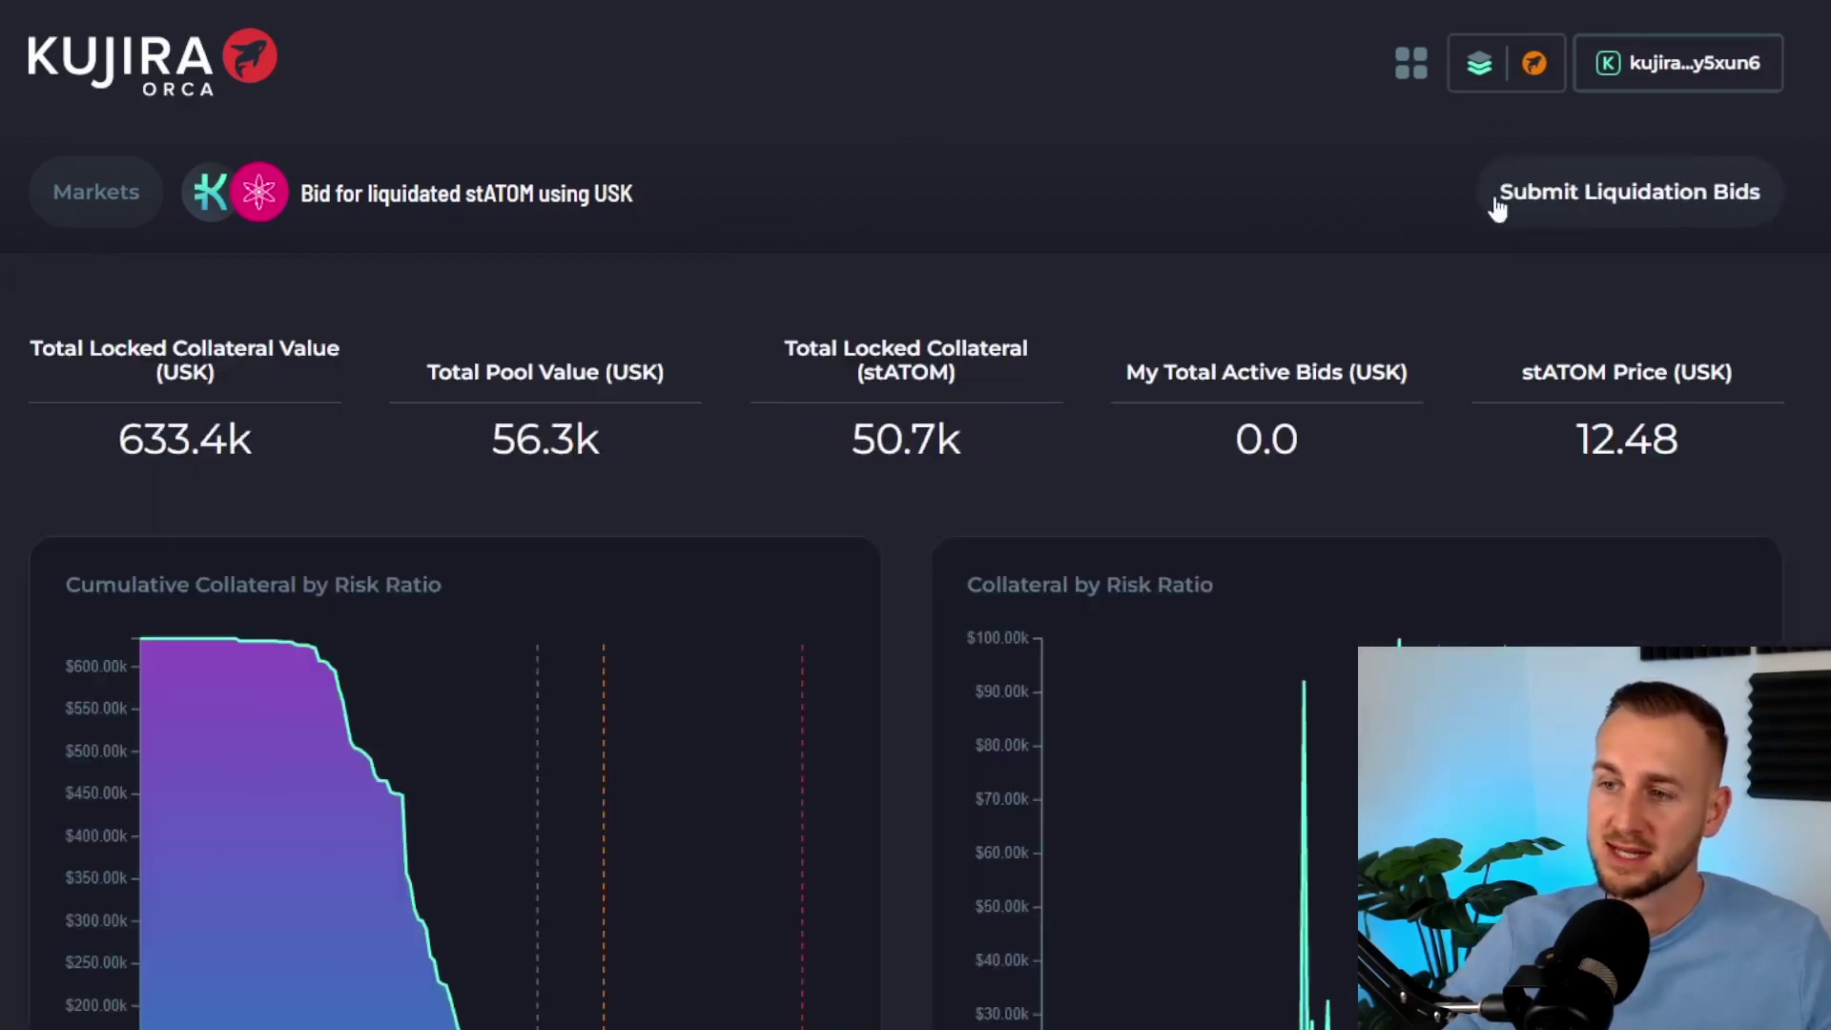
Scroll through the stATOM risk-ratio Analytics charts and the Recent Liquidations table
scroll(1034, 239, "down", 1)
scroll(1001, 252, "down", 1)
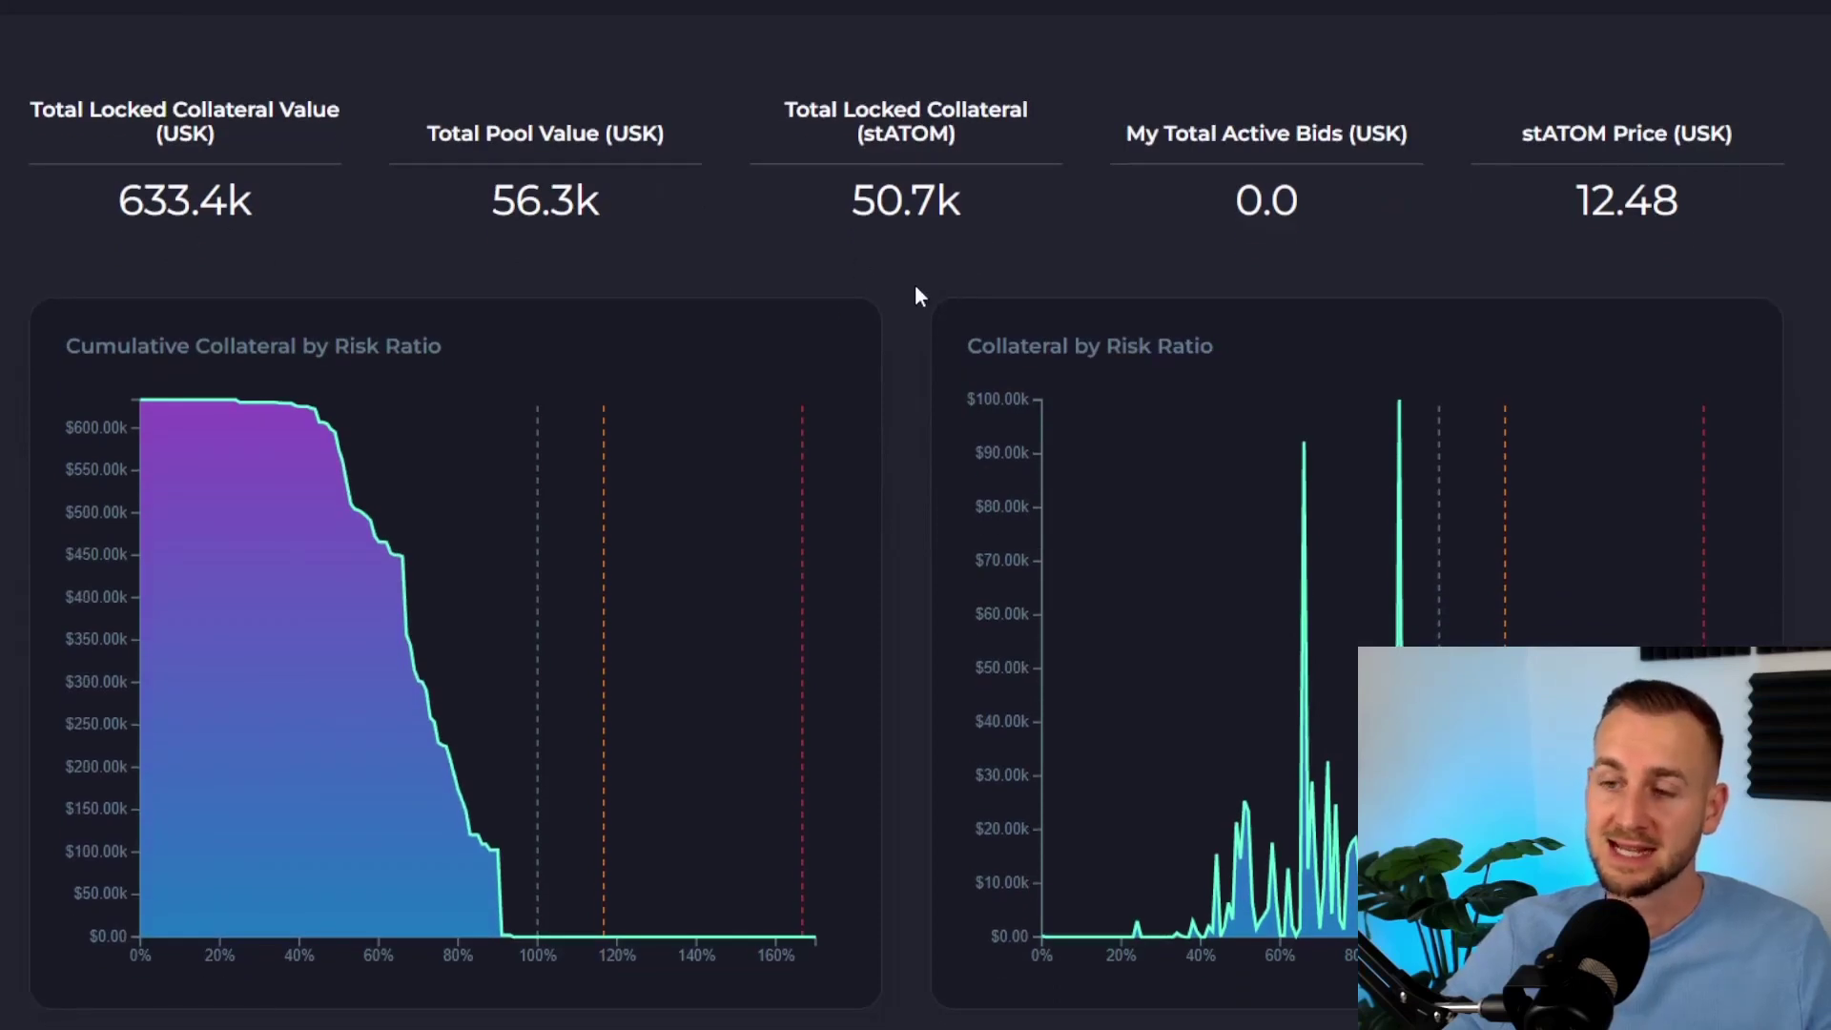
scroll(915, 286, "down", 1)
scroll(916, 286, "down", 1)
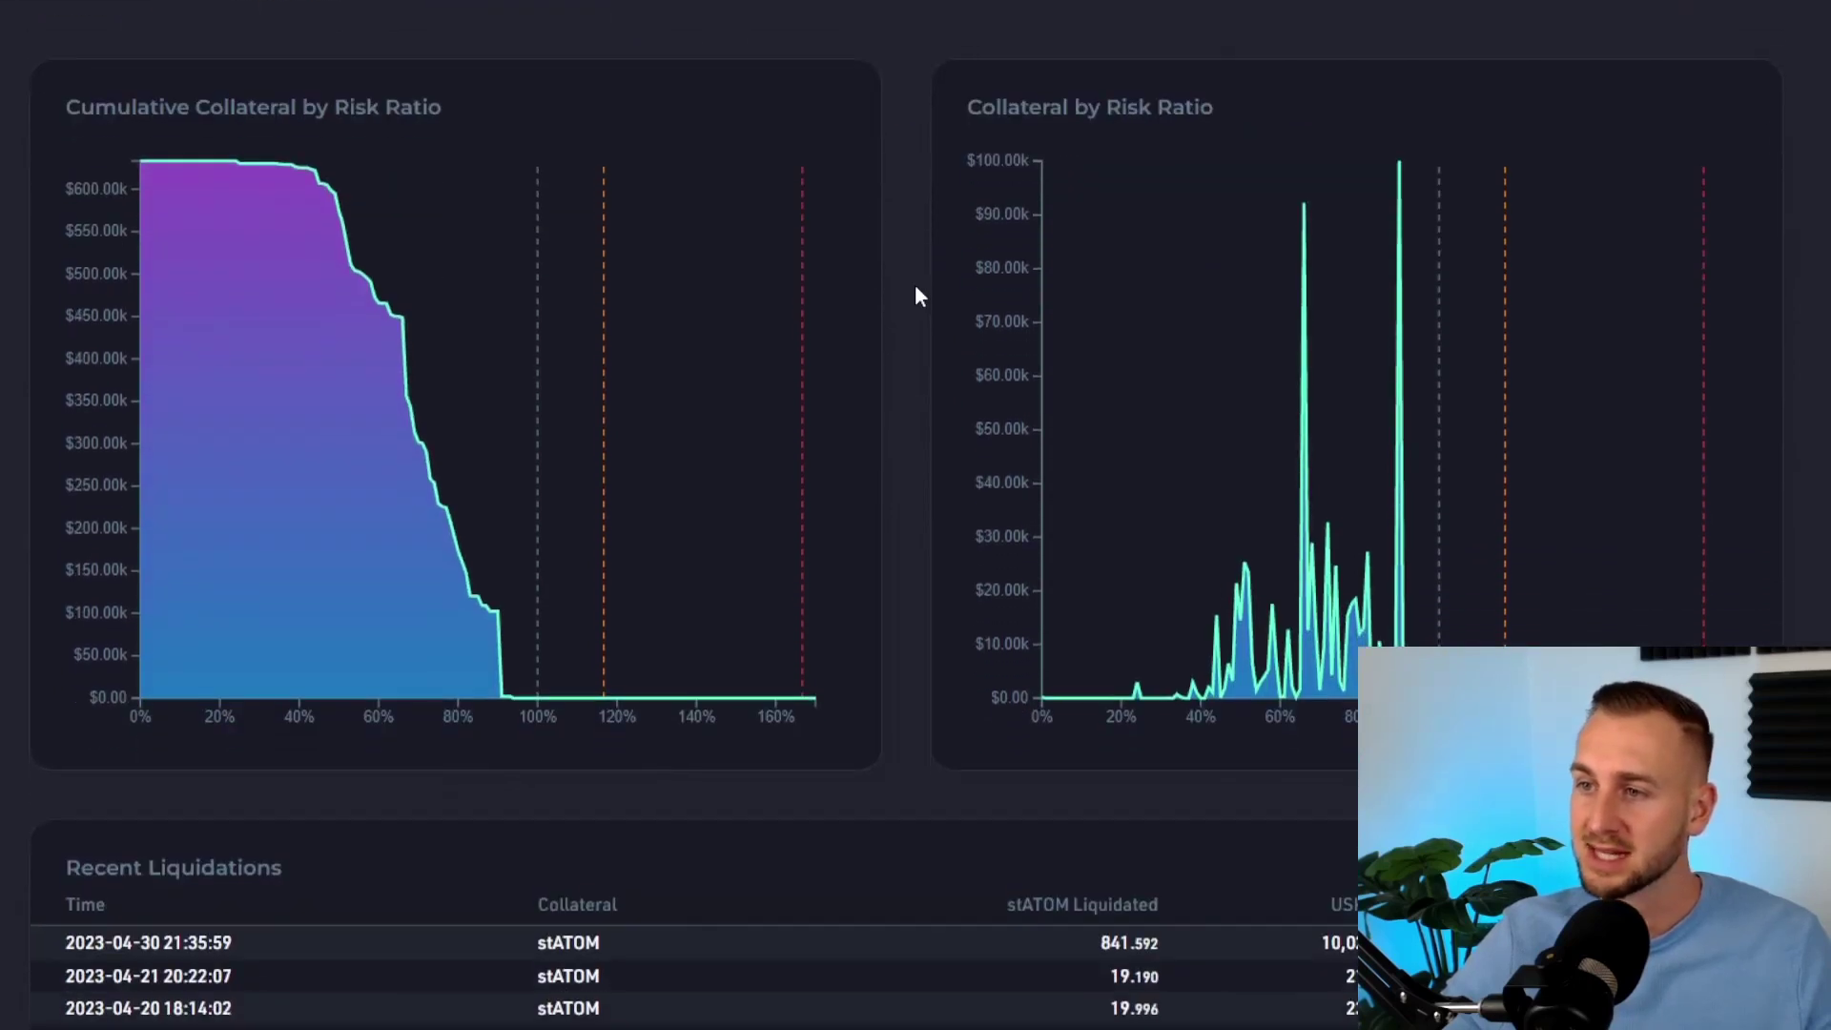
scroll(913, 284, "down", 1)
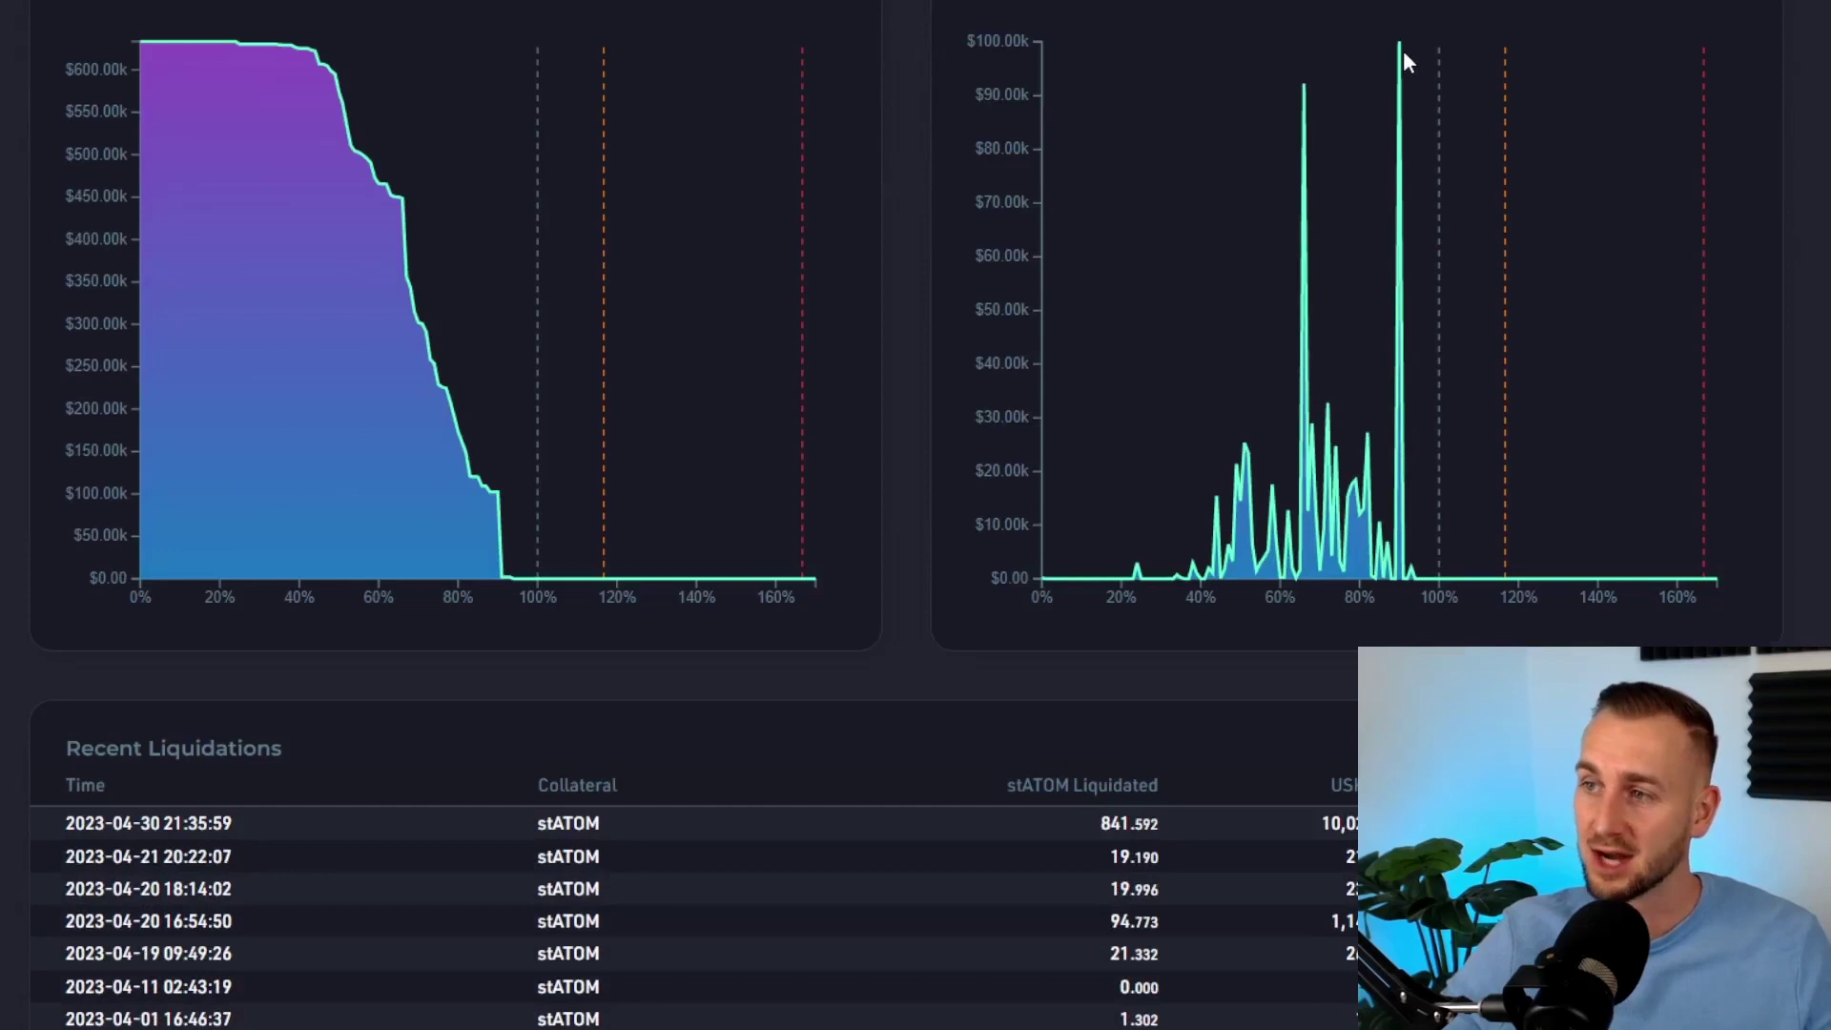
Scroll back up to the stATOM–USK bid chart showing 10,045 USK pooled at 30%
mouse_move(1400, 52)
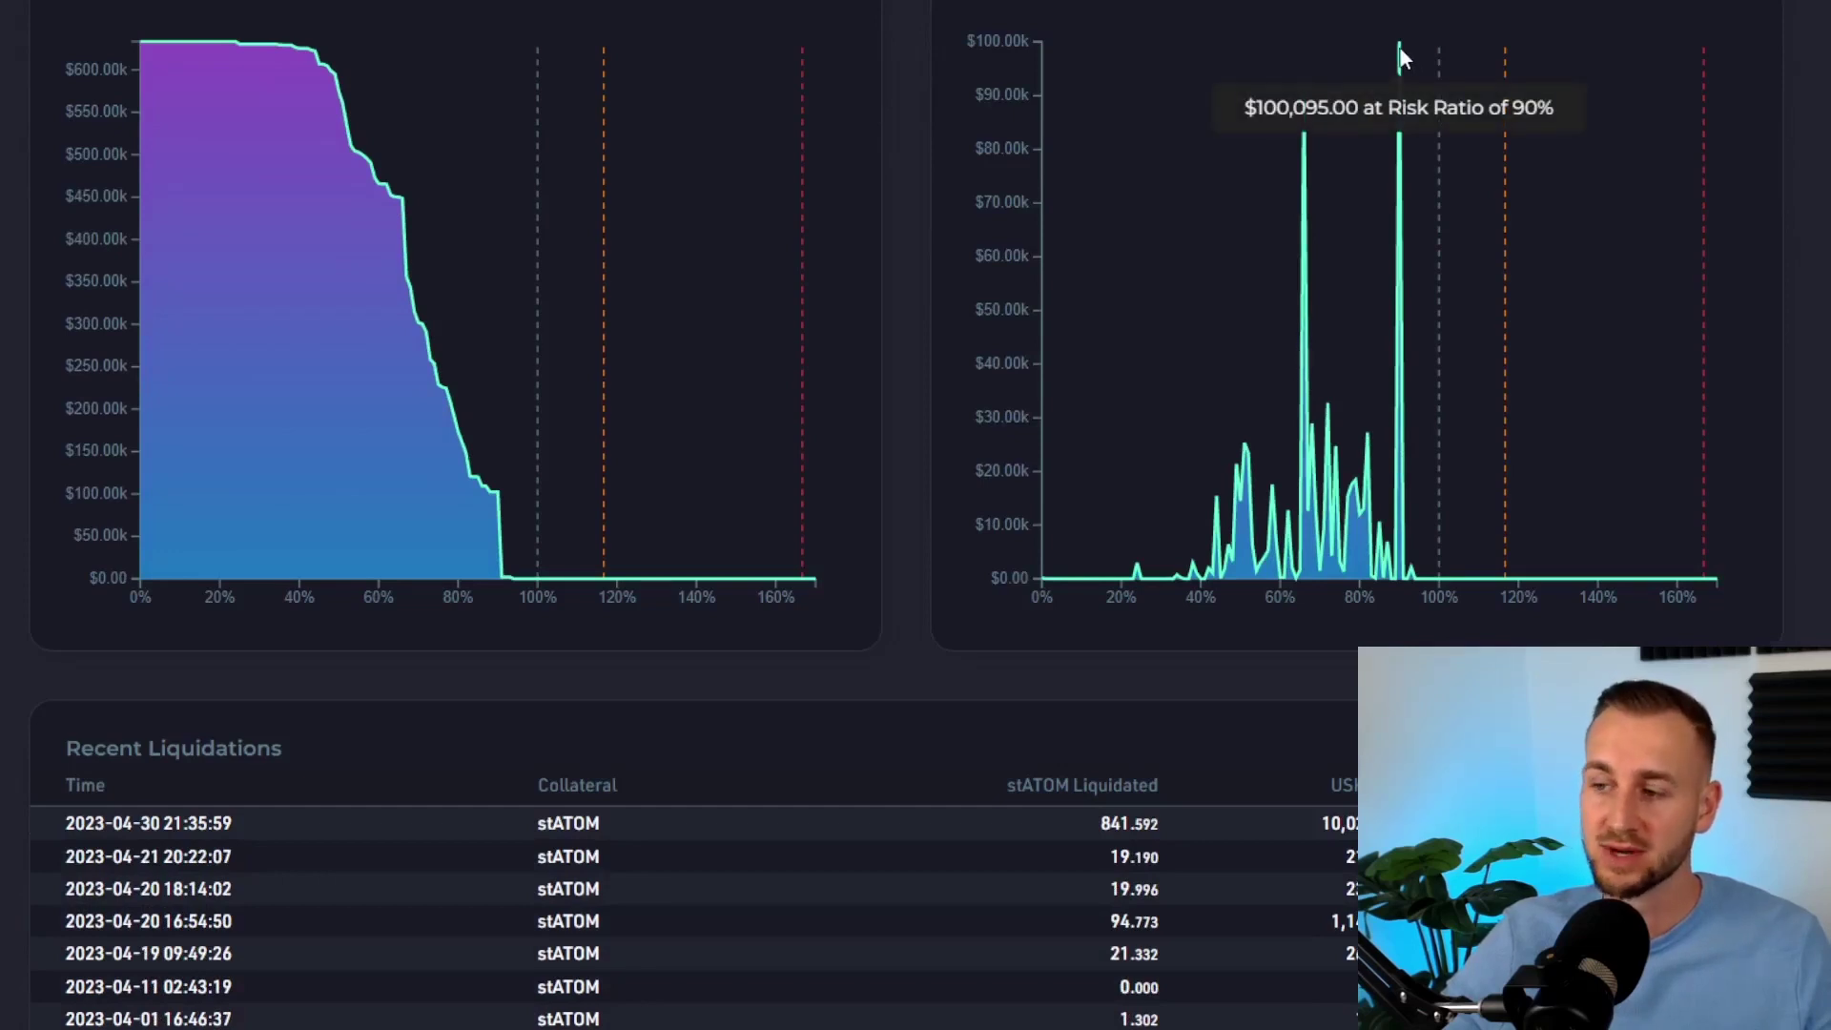
scroll(917, 448, "down", 3)
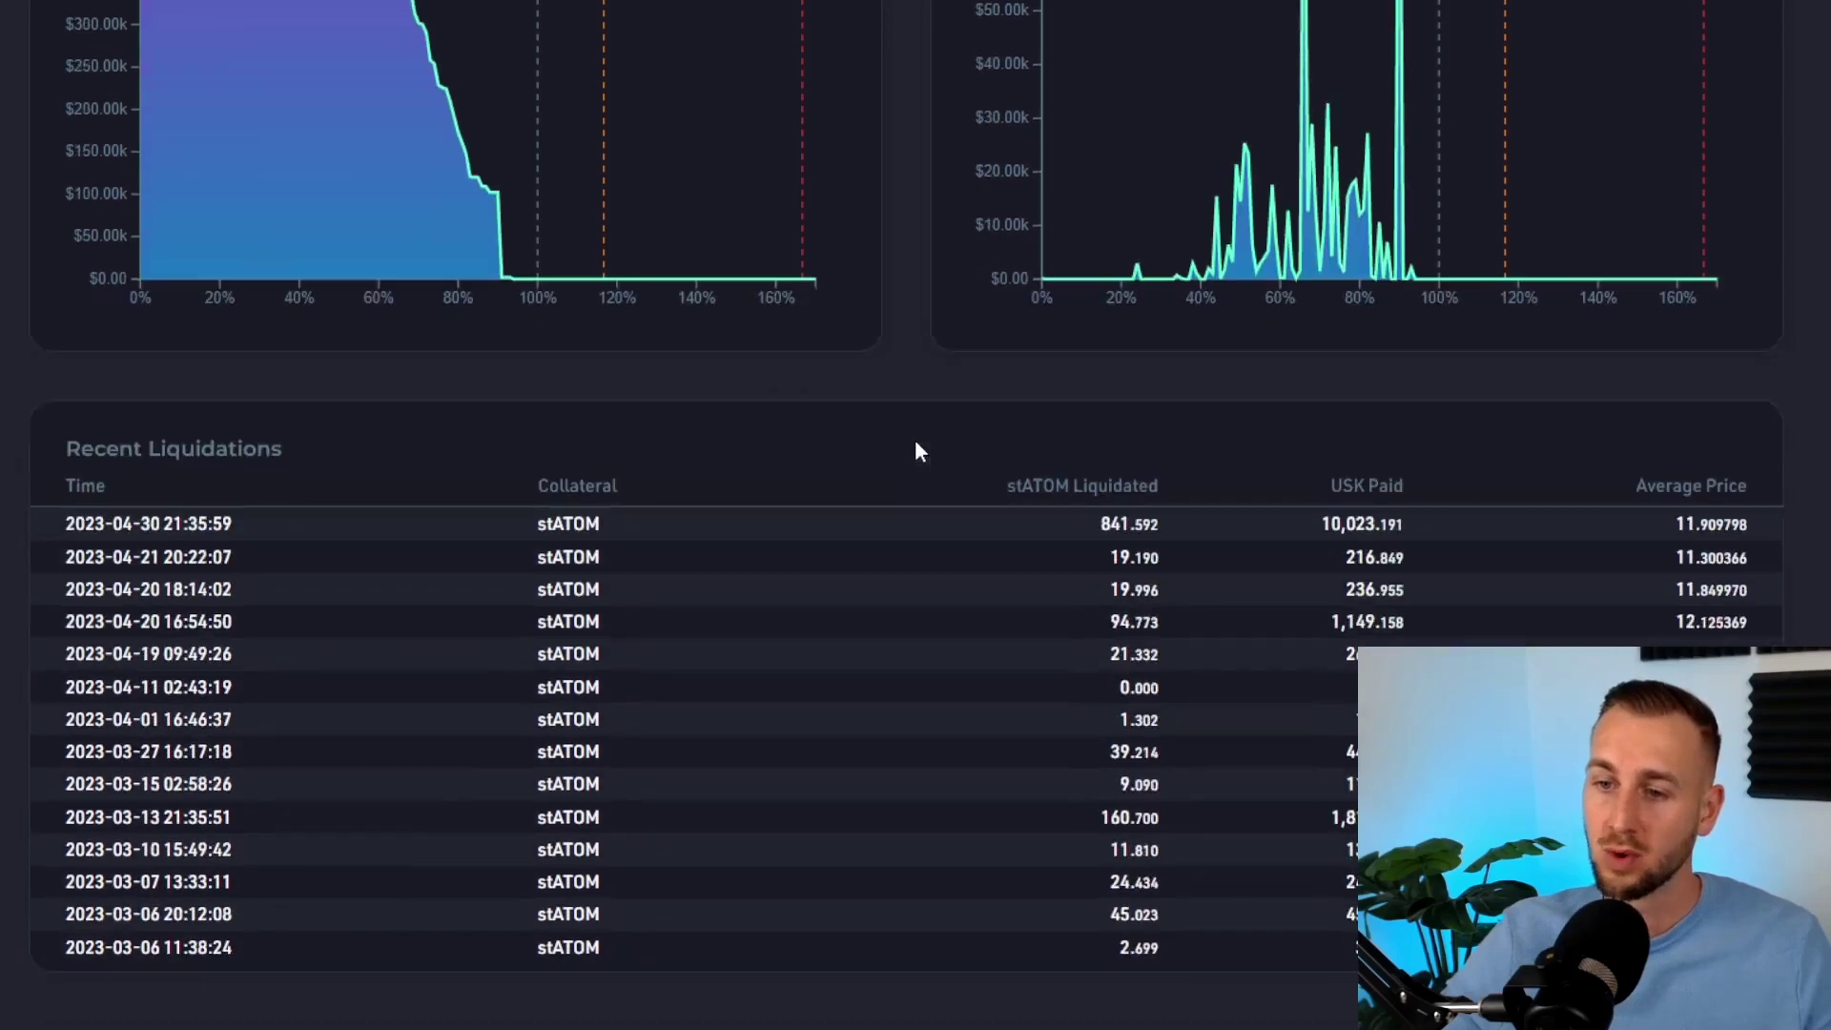
scroll(917, 419, "up", 1)
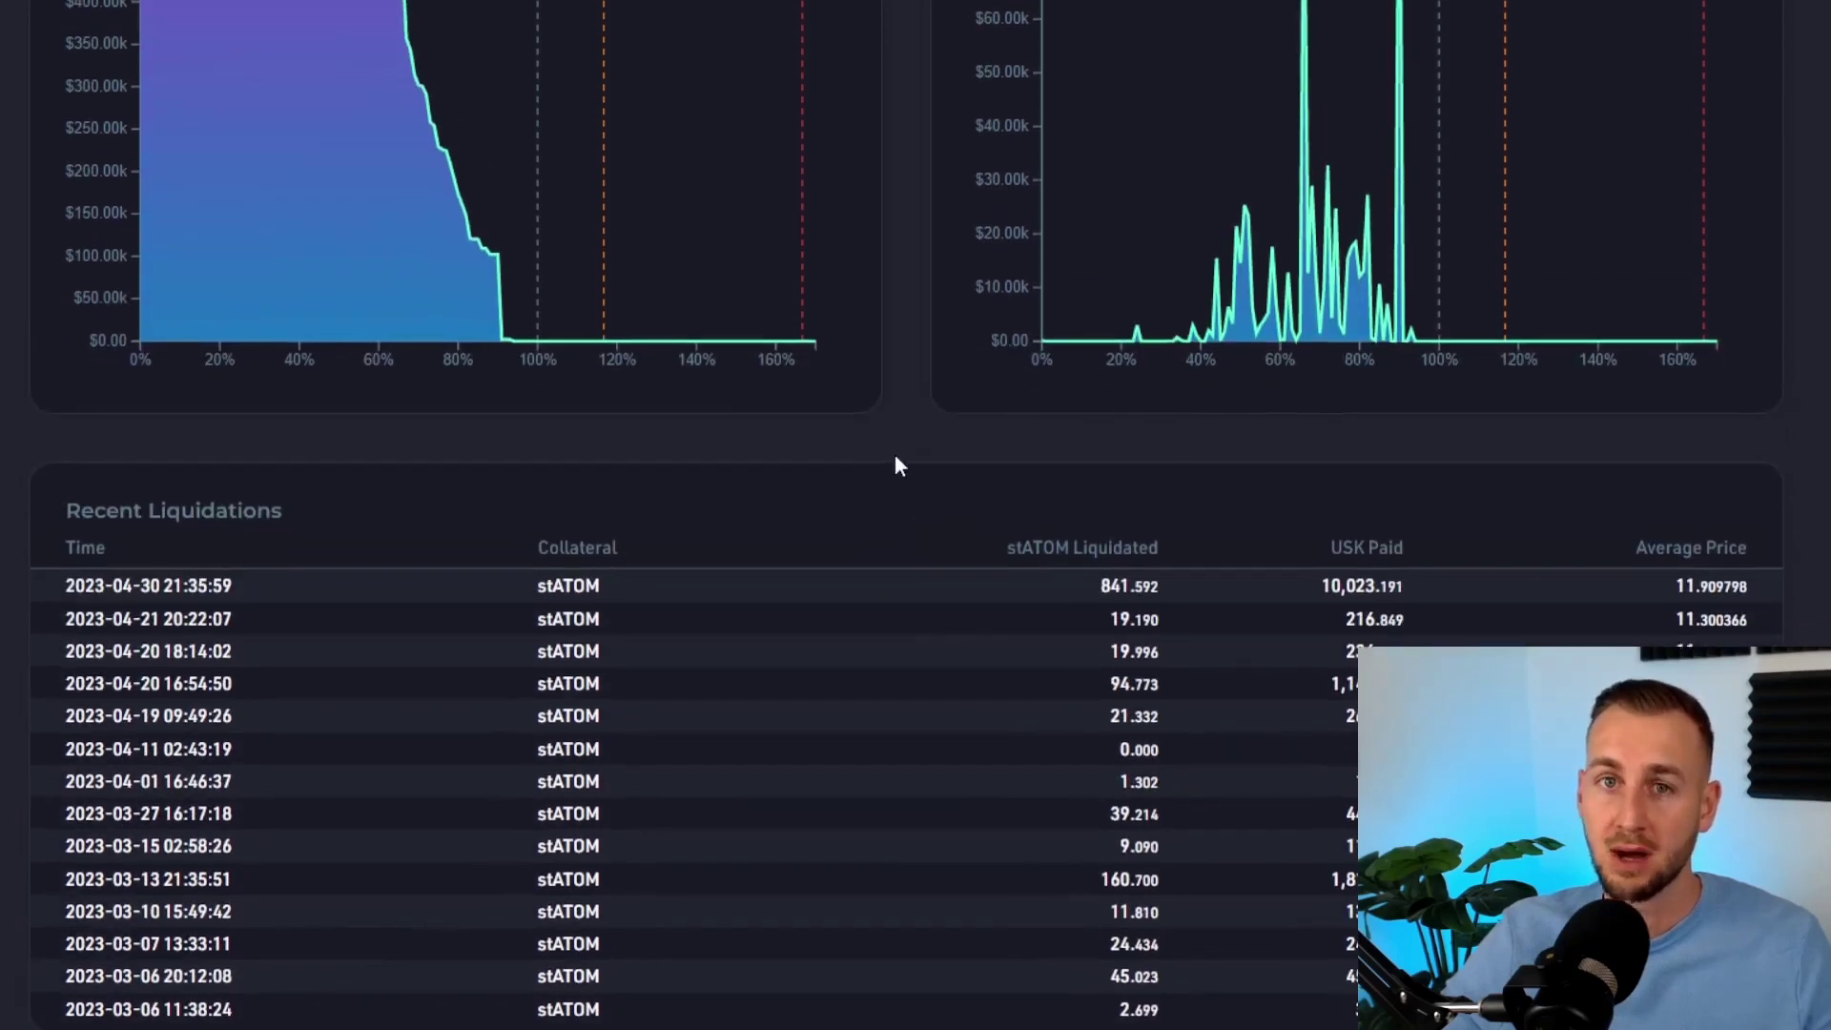
scroll(896, 458, "up", 7)
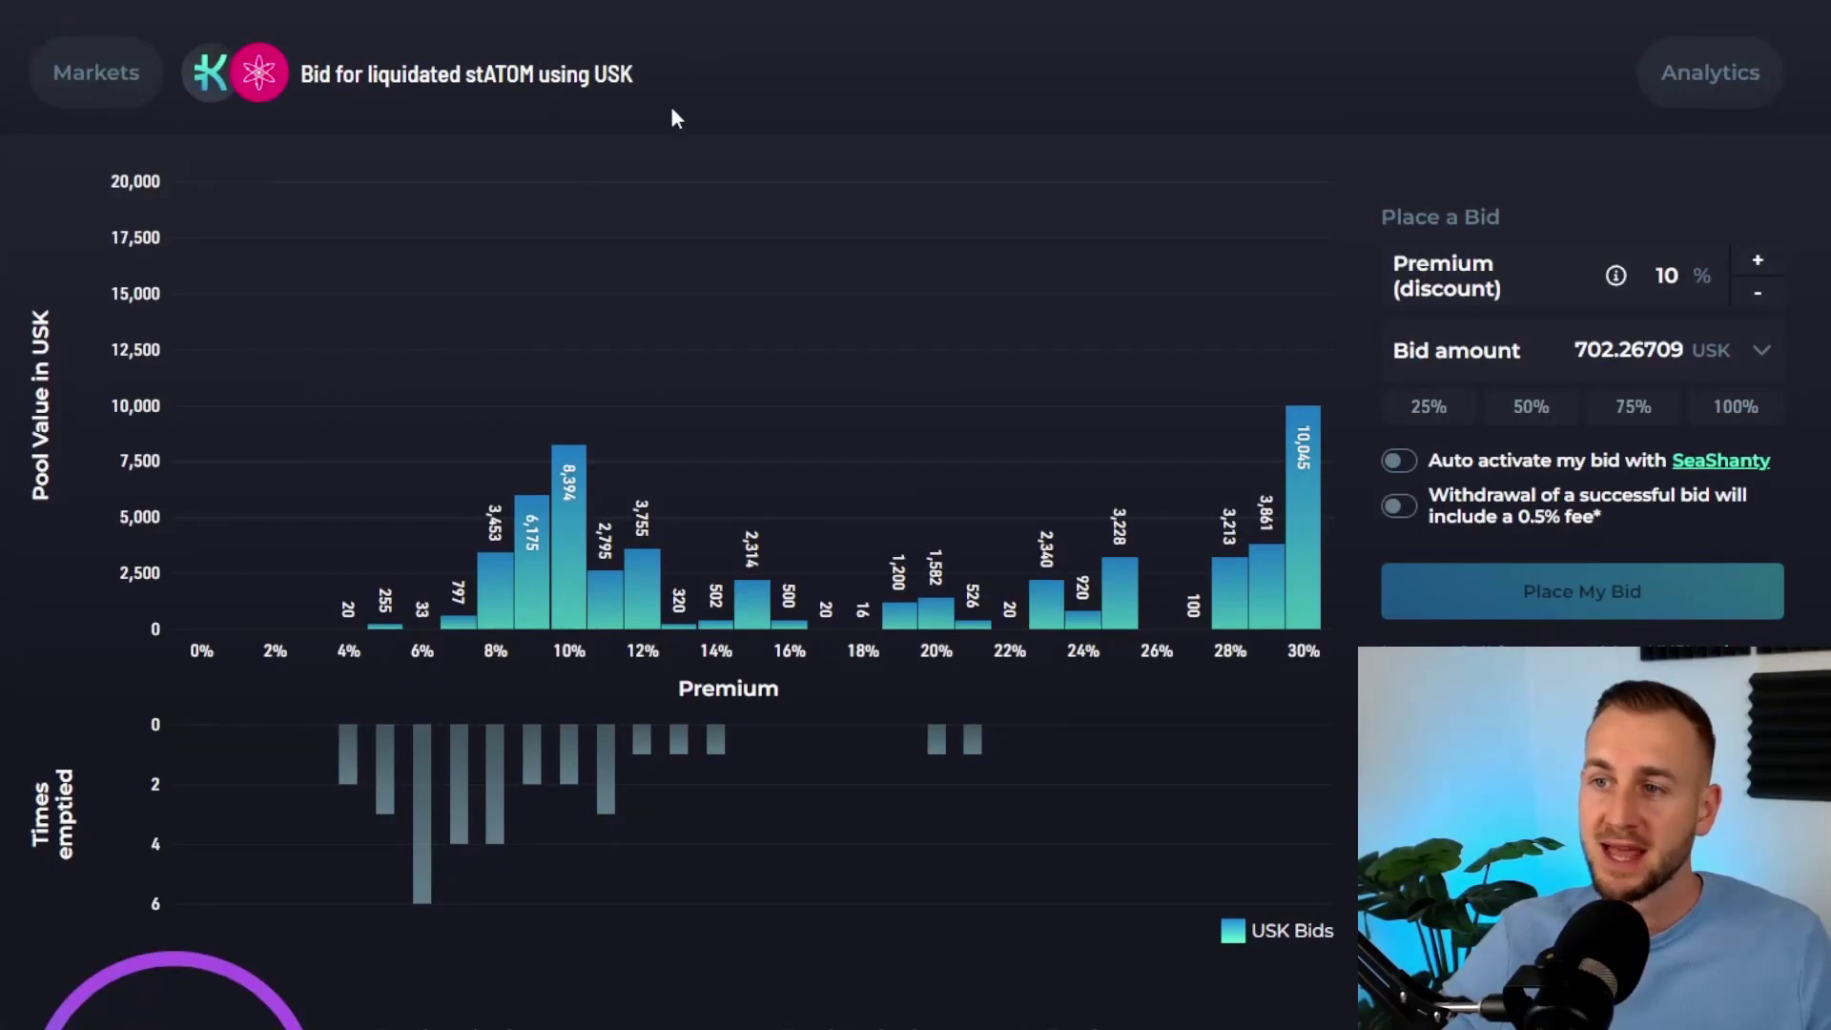
double_click(613, 73)
left_click(631, 74)
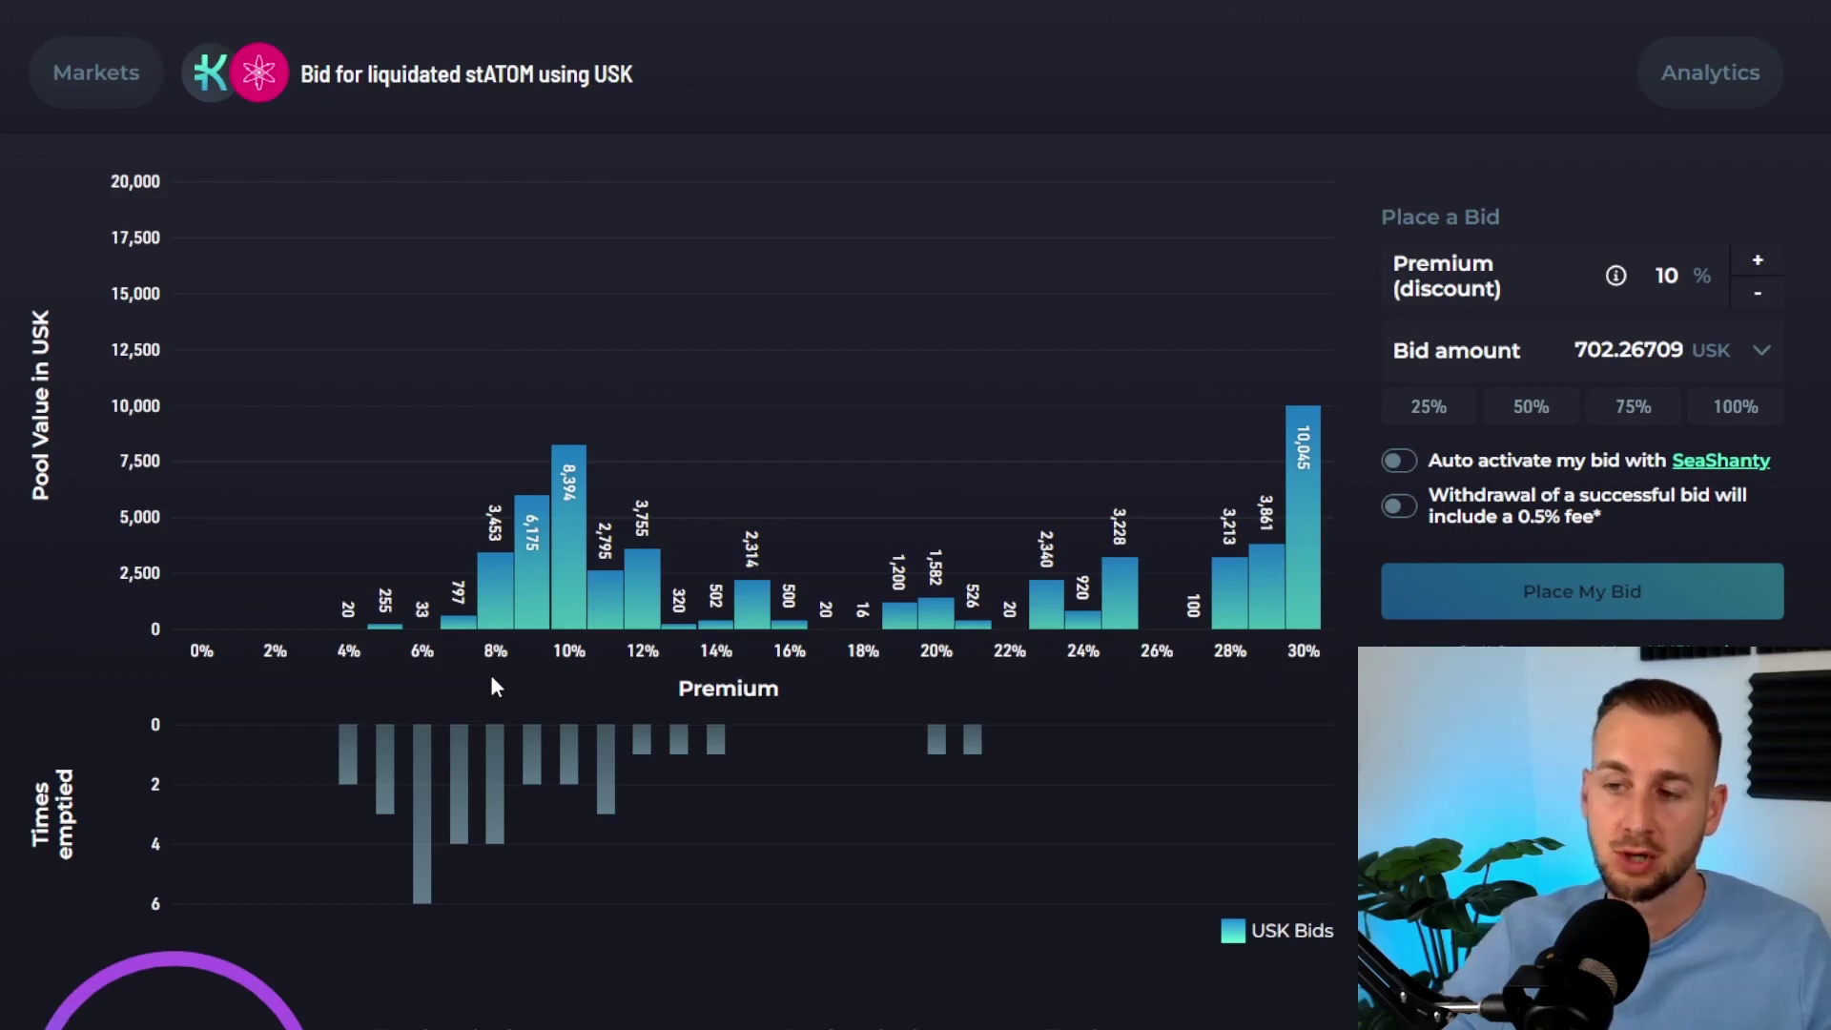
mouse_move(492, 608)
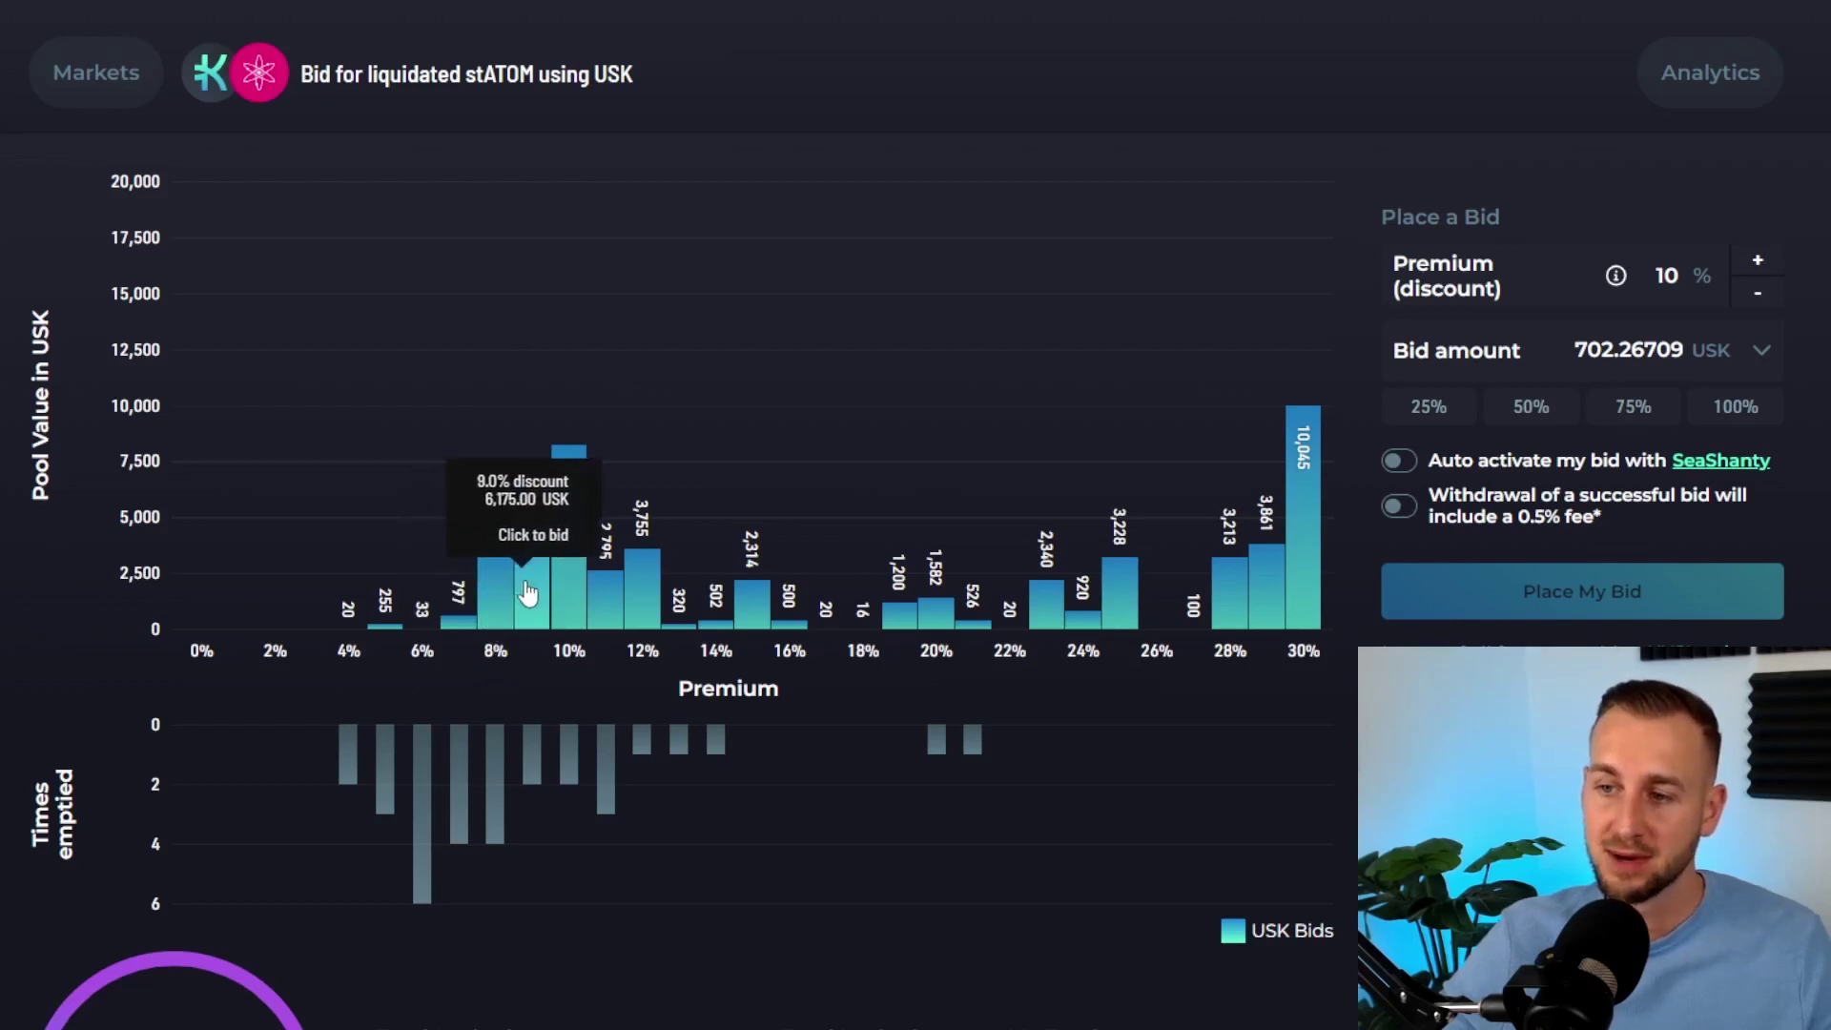
mouse_move(687, 562)
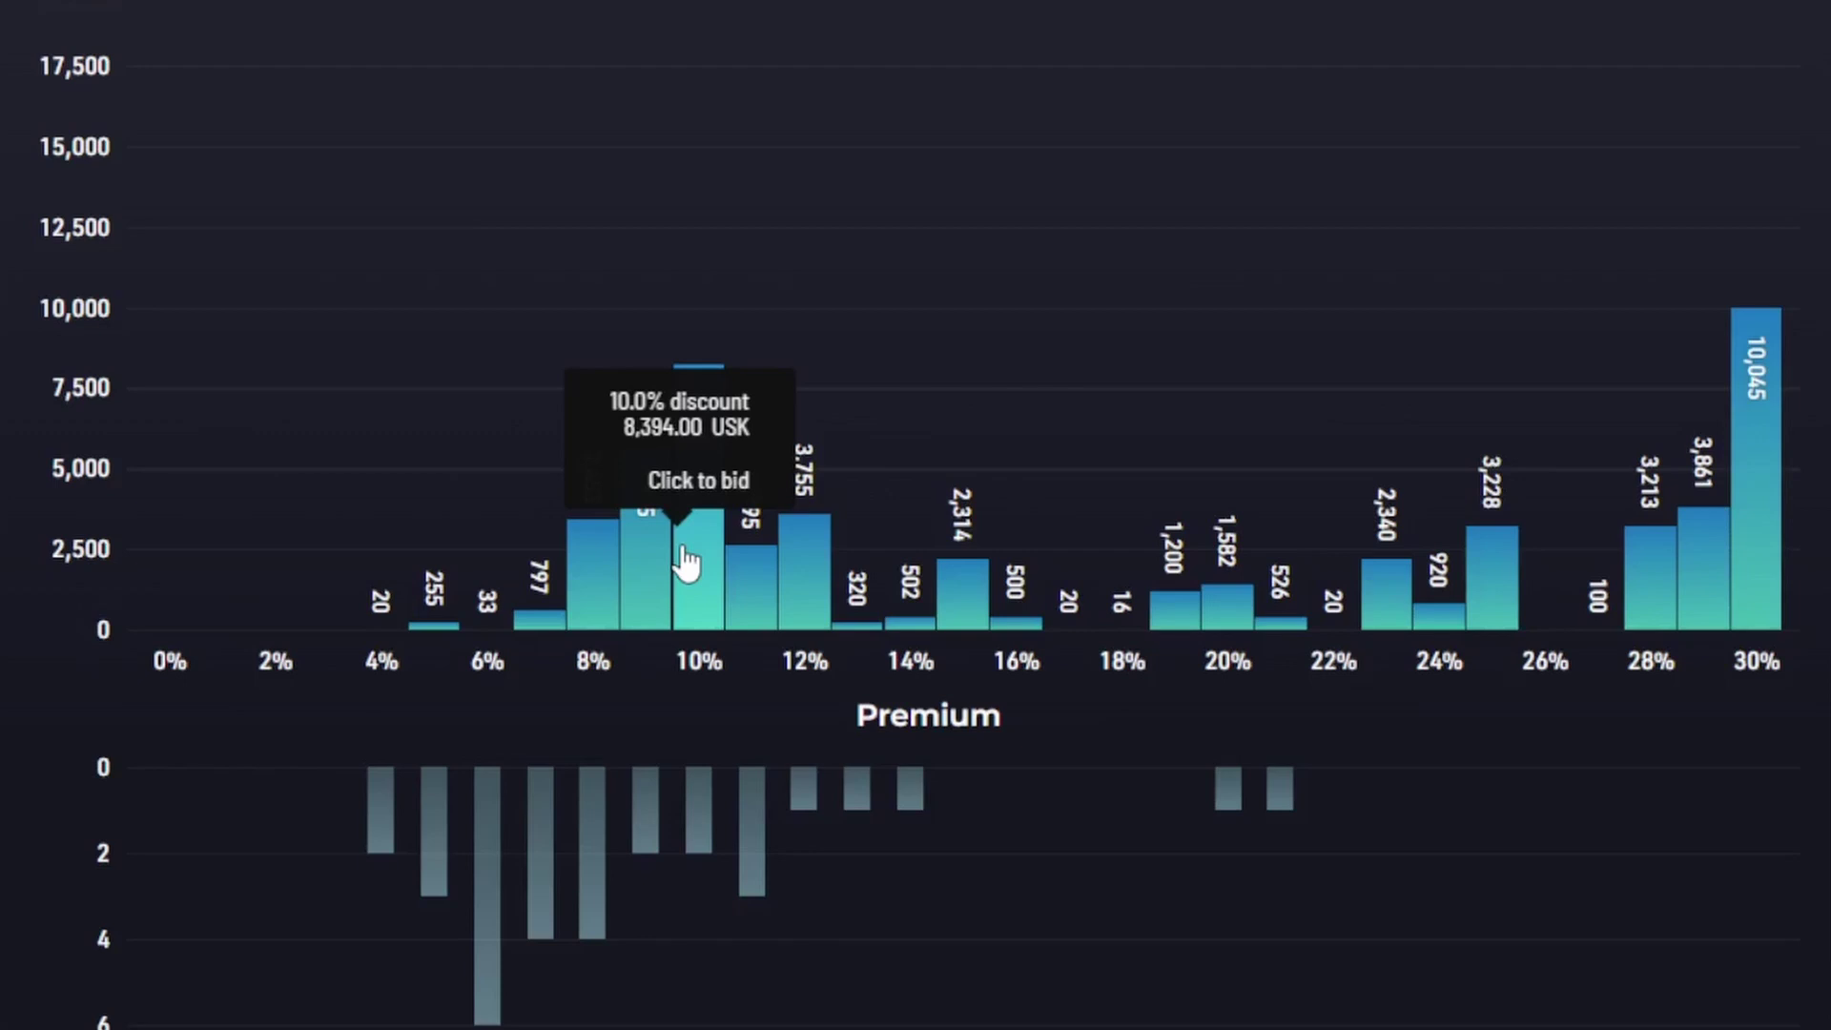
mouse_move(539, 632)
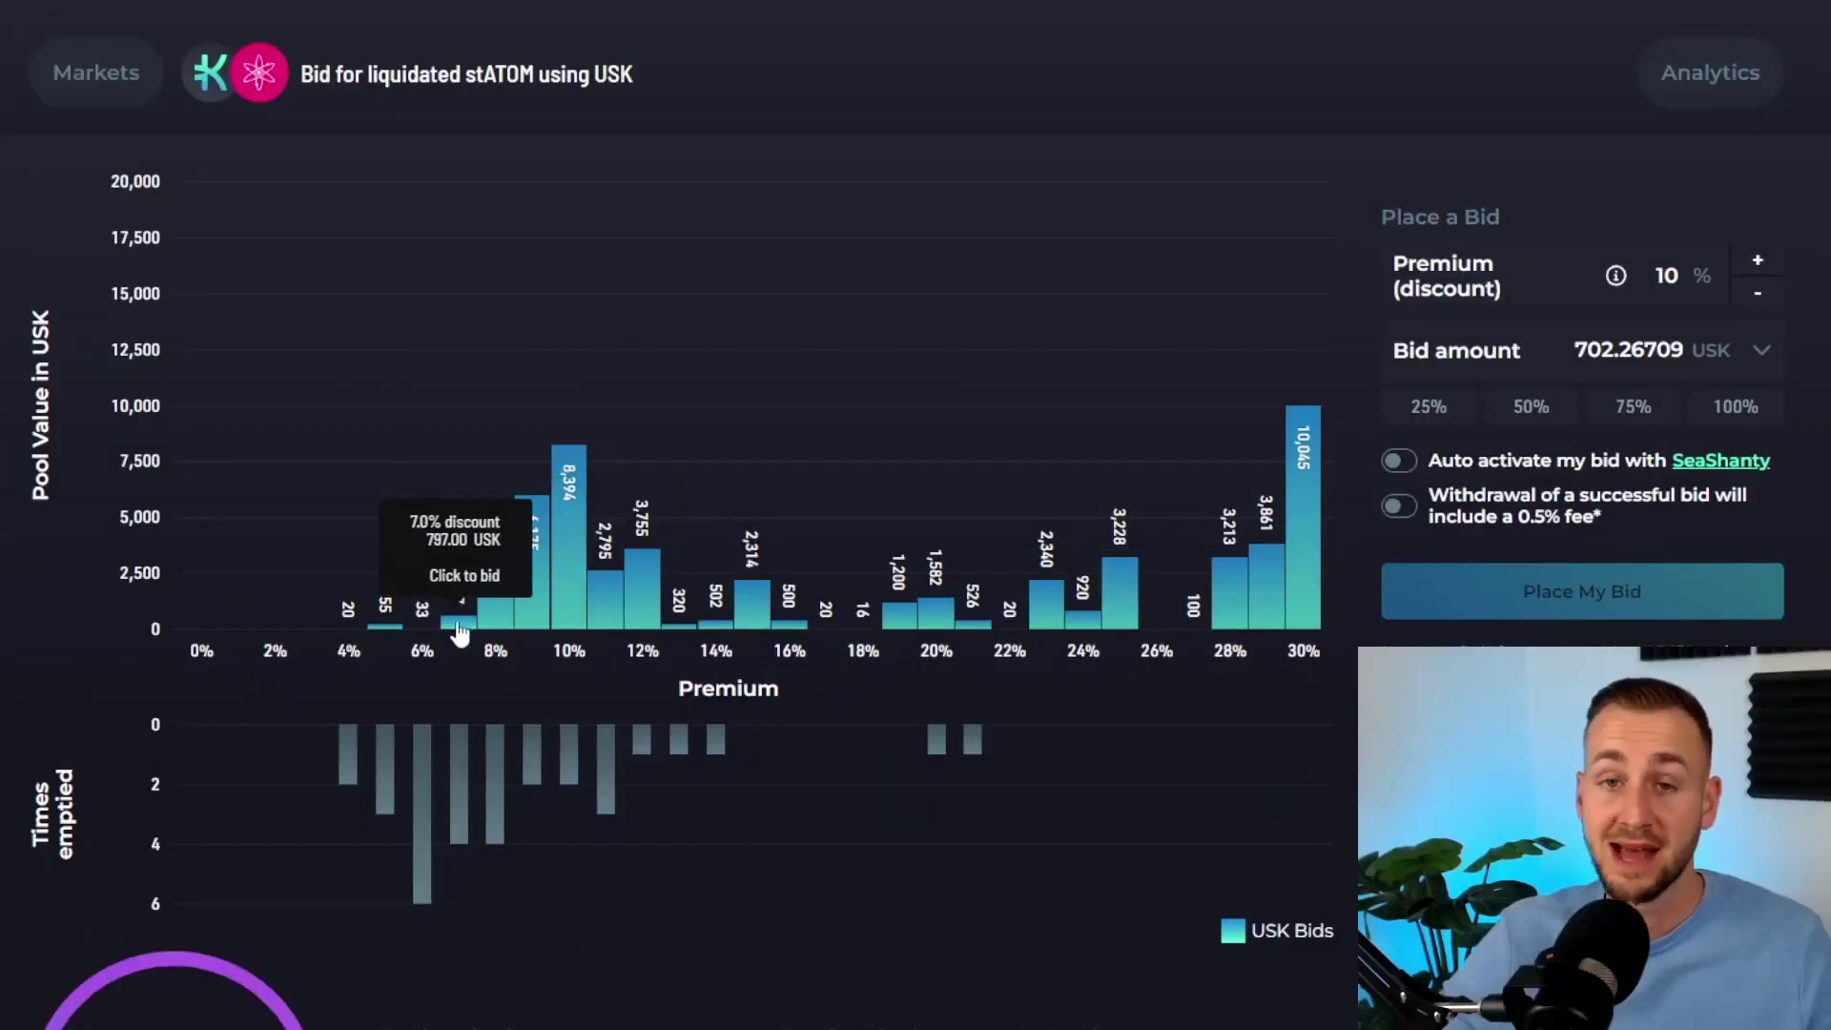
Place an auto-activated 7% stATOM bid of 702.26709 USK, accepting the 0.5% withdrawal fee
left_click(458, 631)
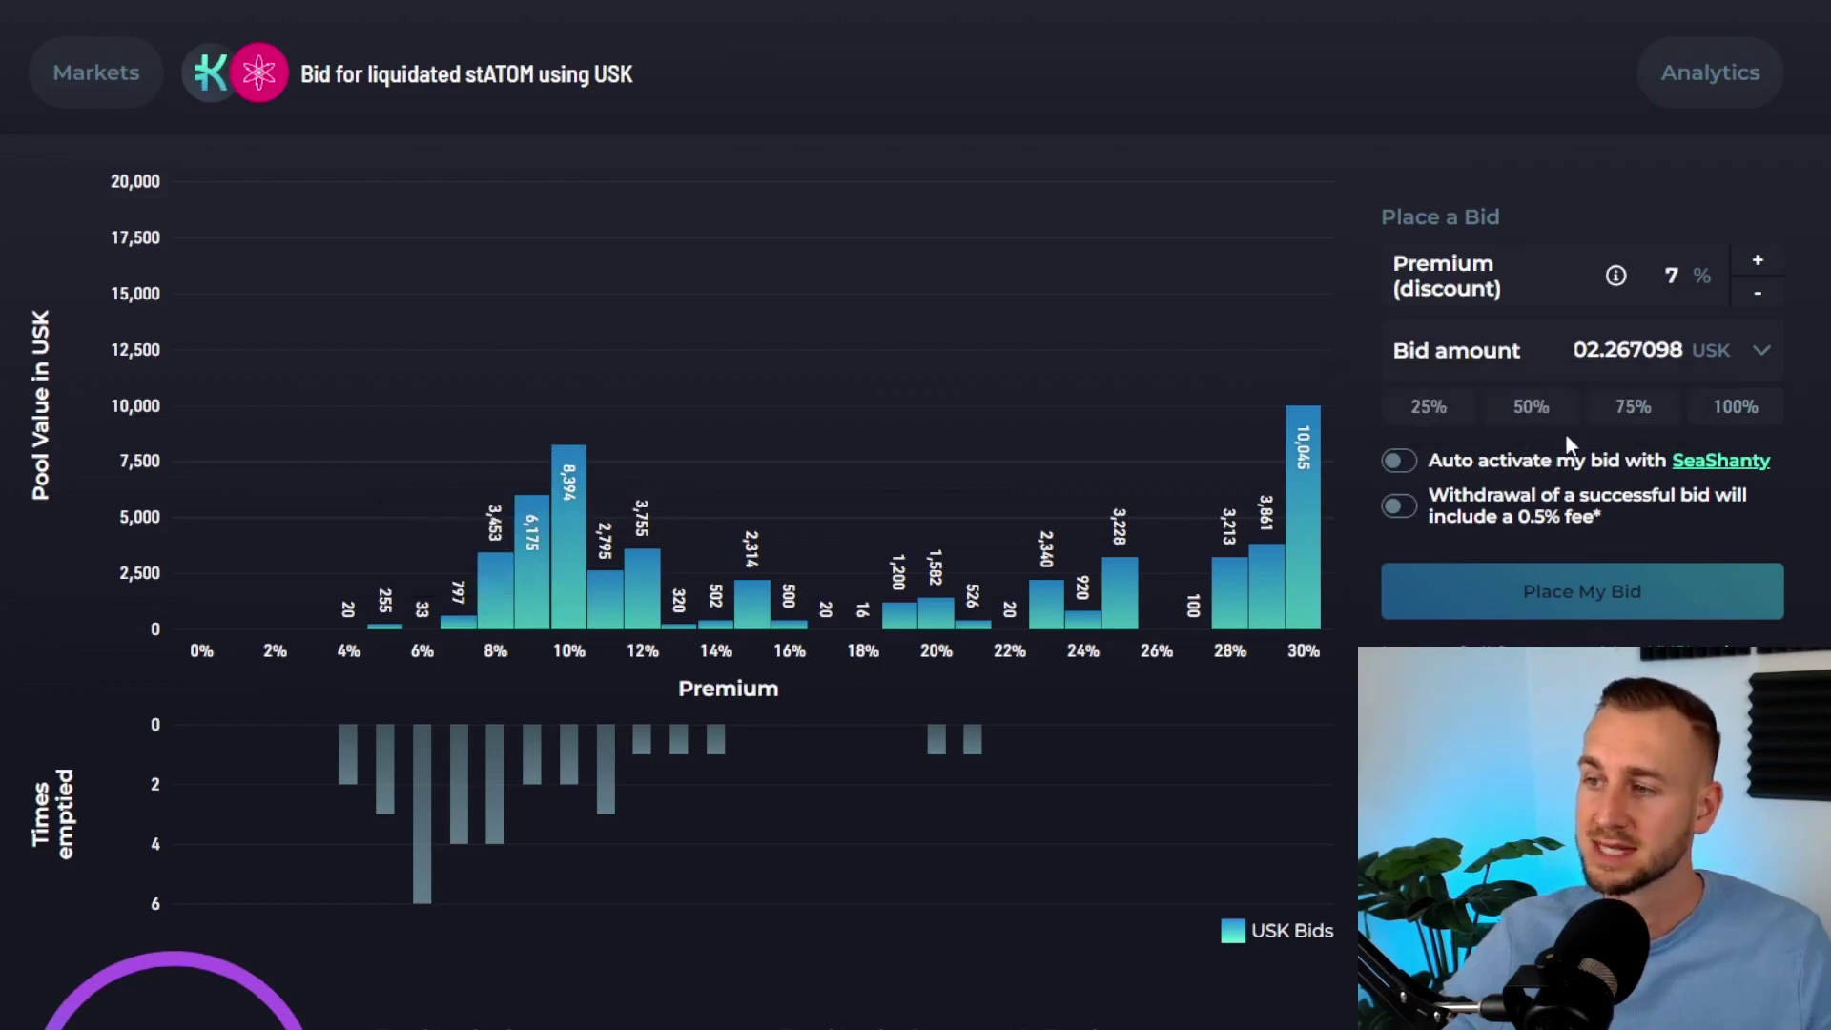
left_click(1726, 415)
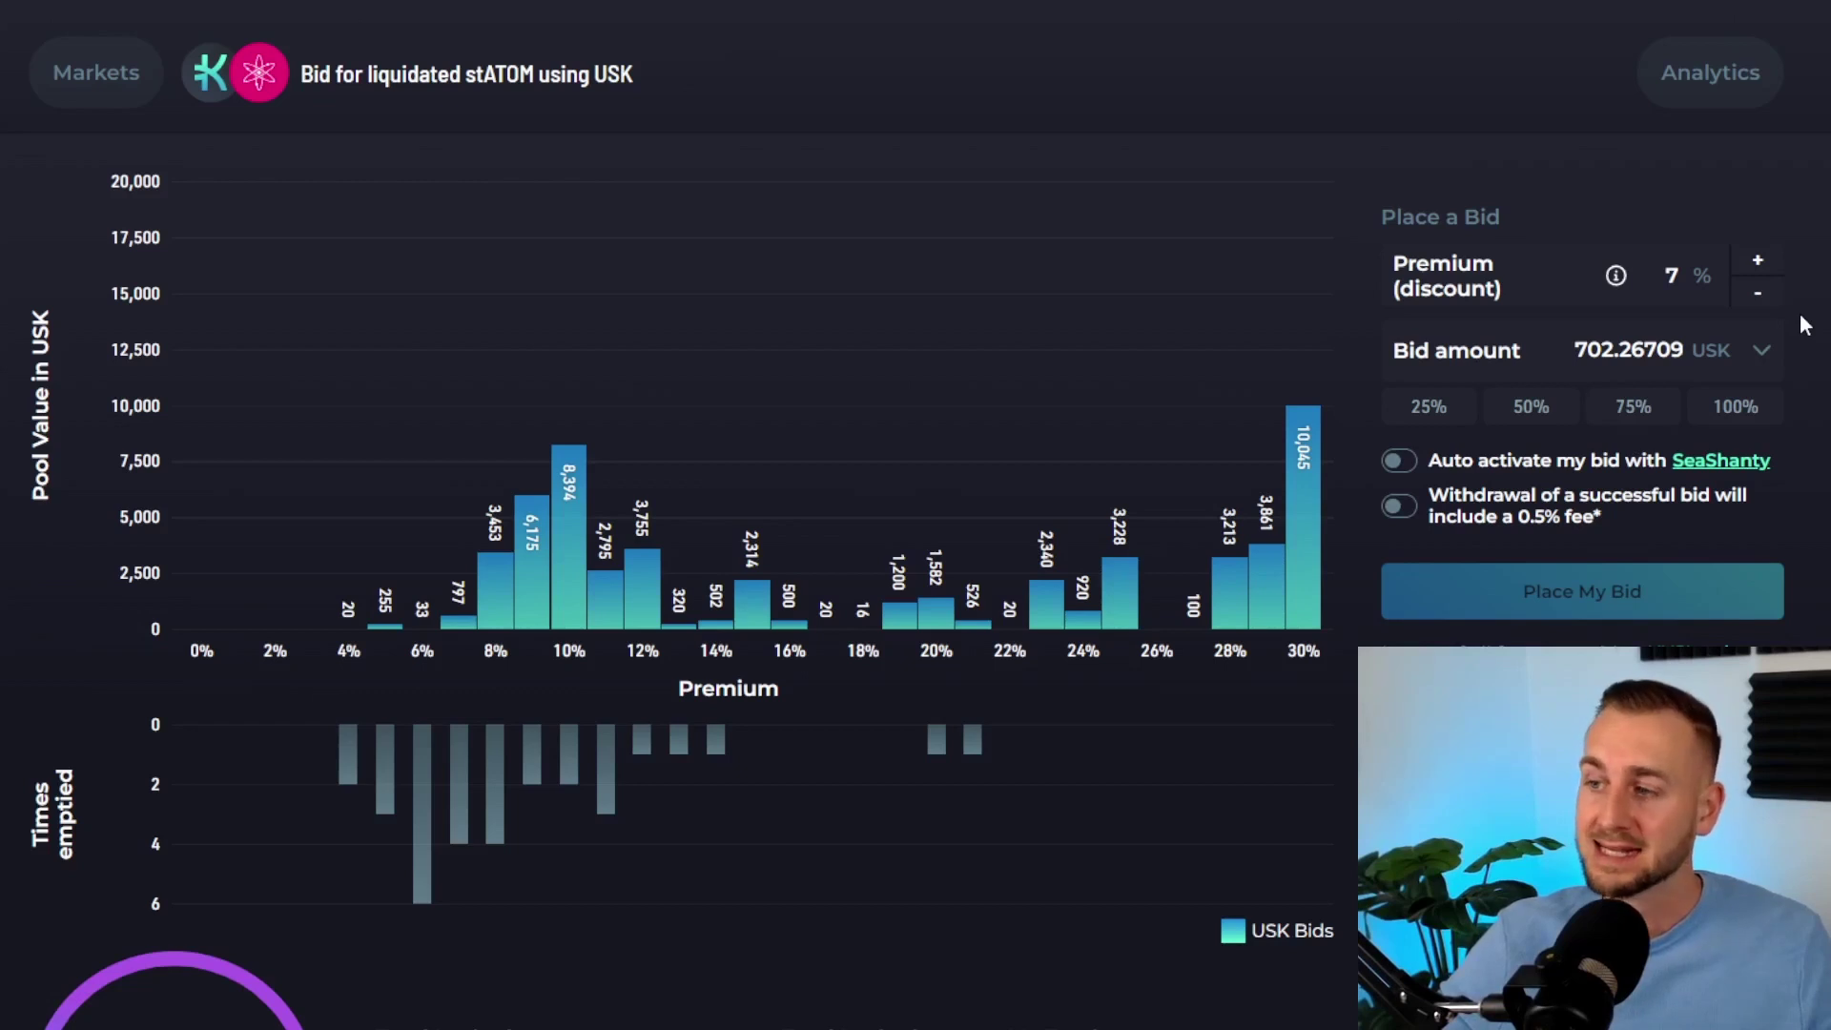
mouse_move(1407, 466)
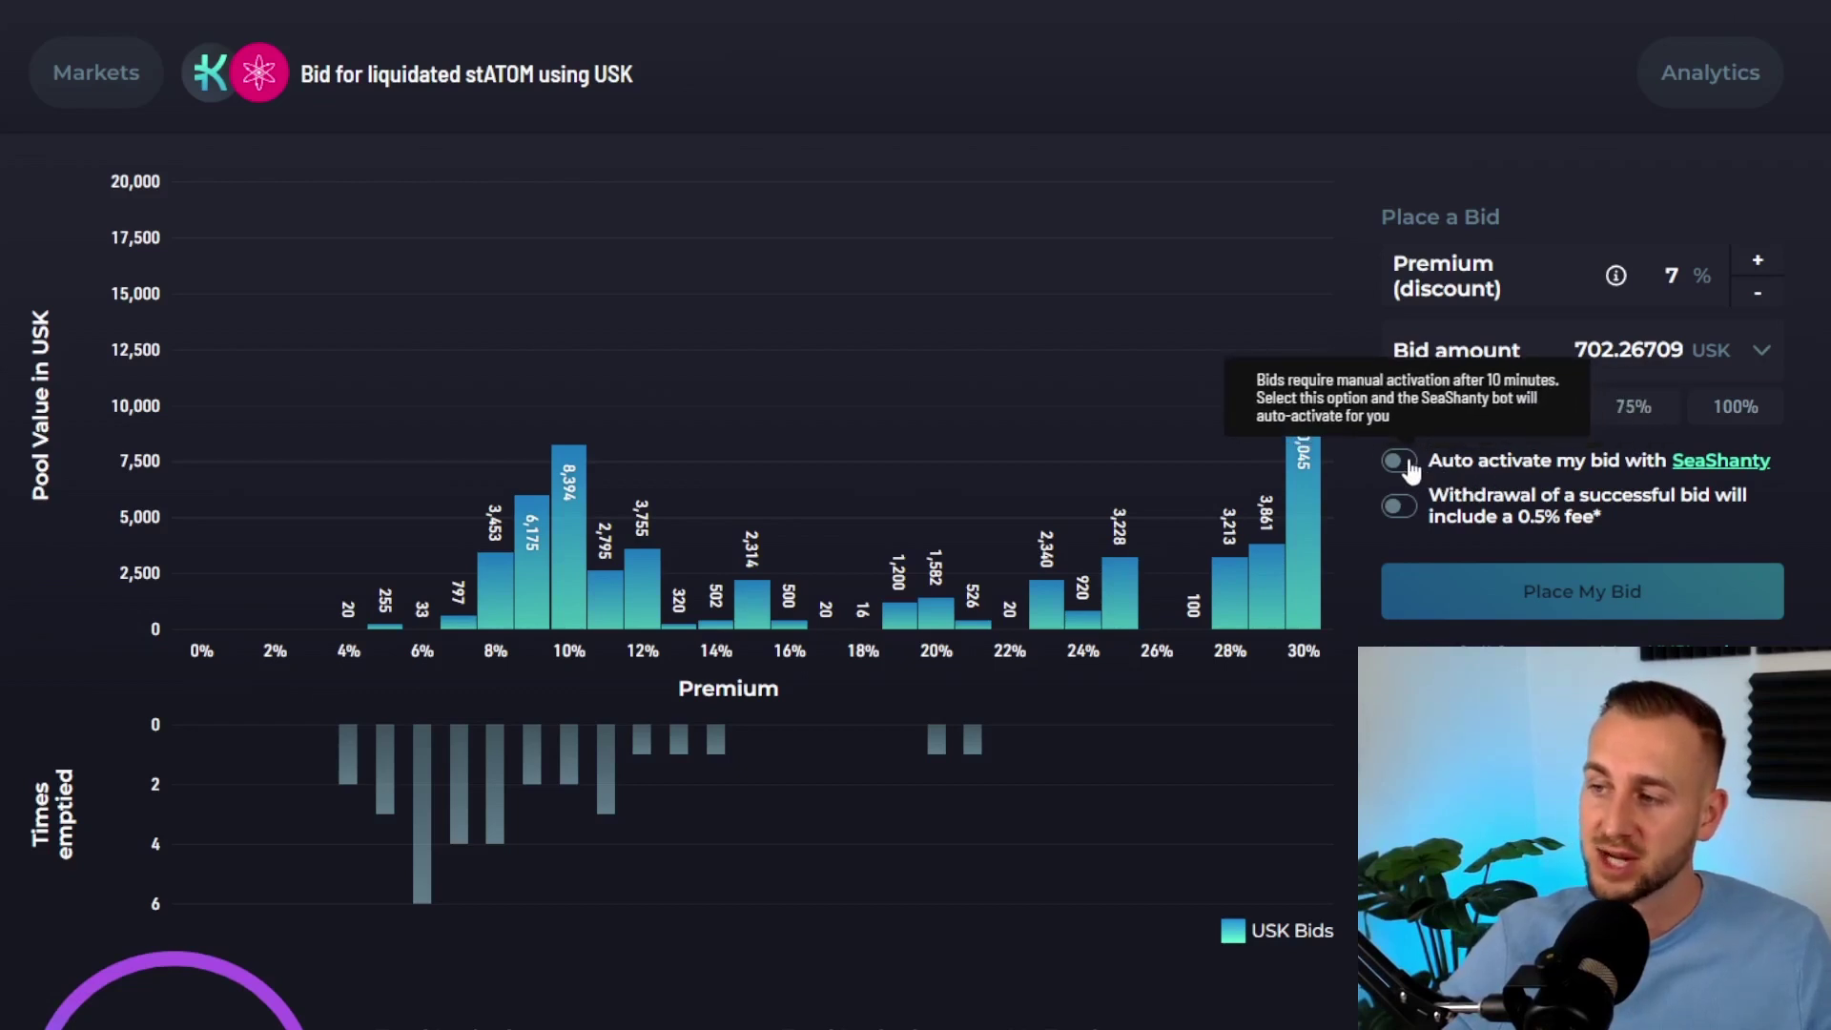
left_click(1410, 467)
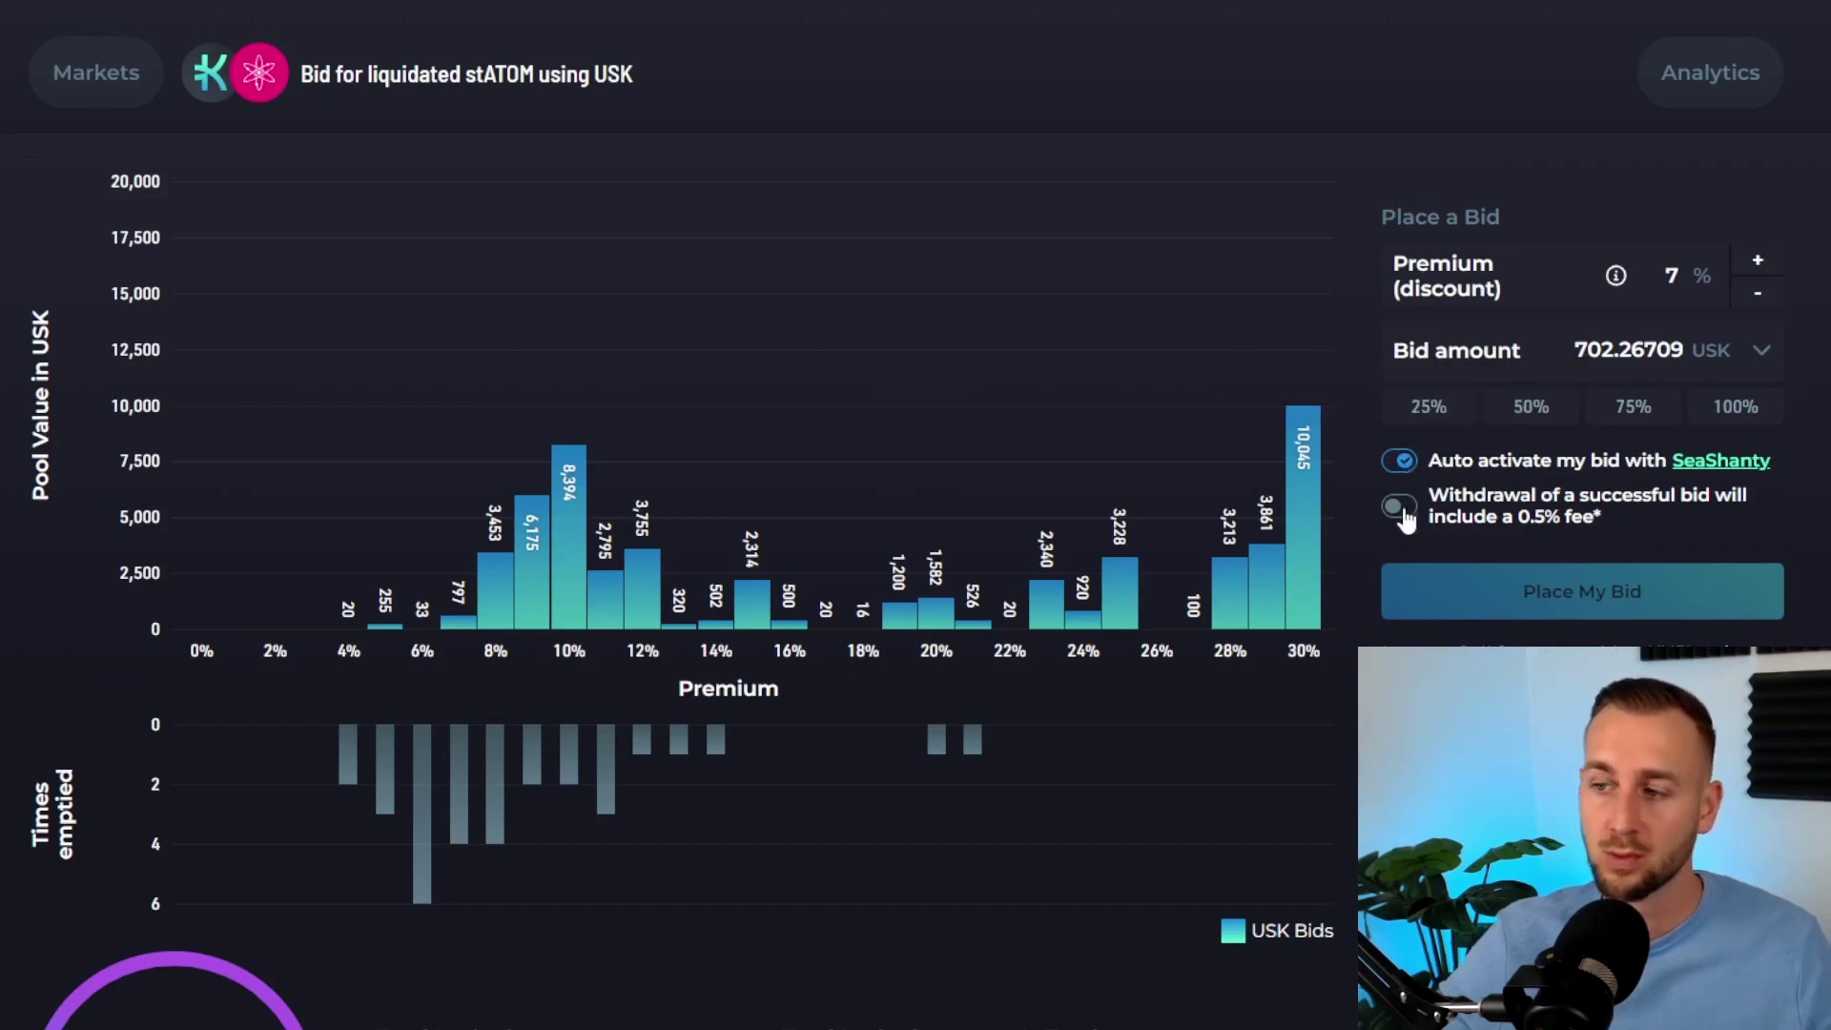
left_click(1402, 510)
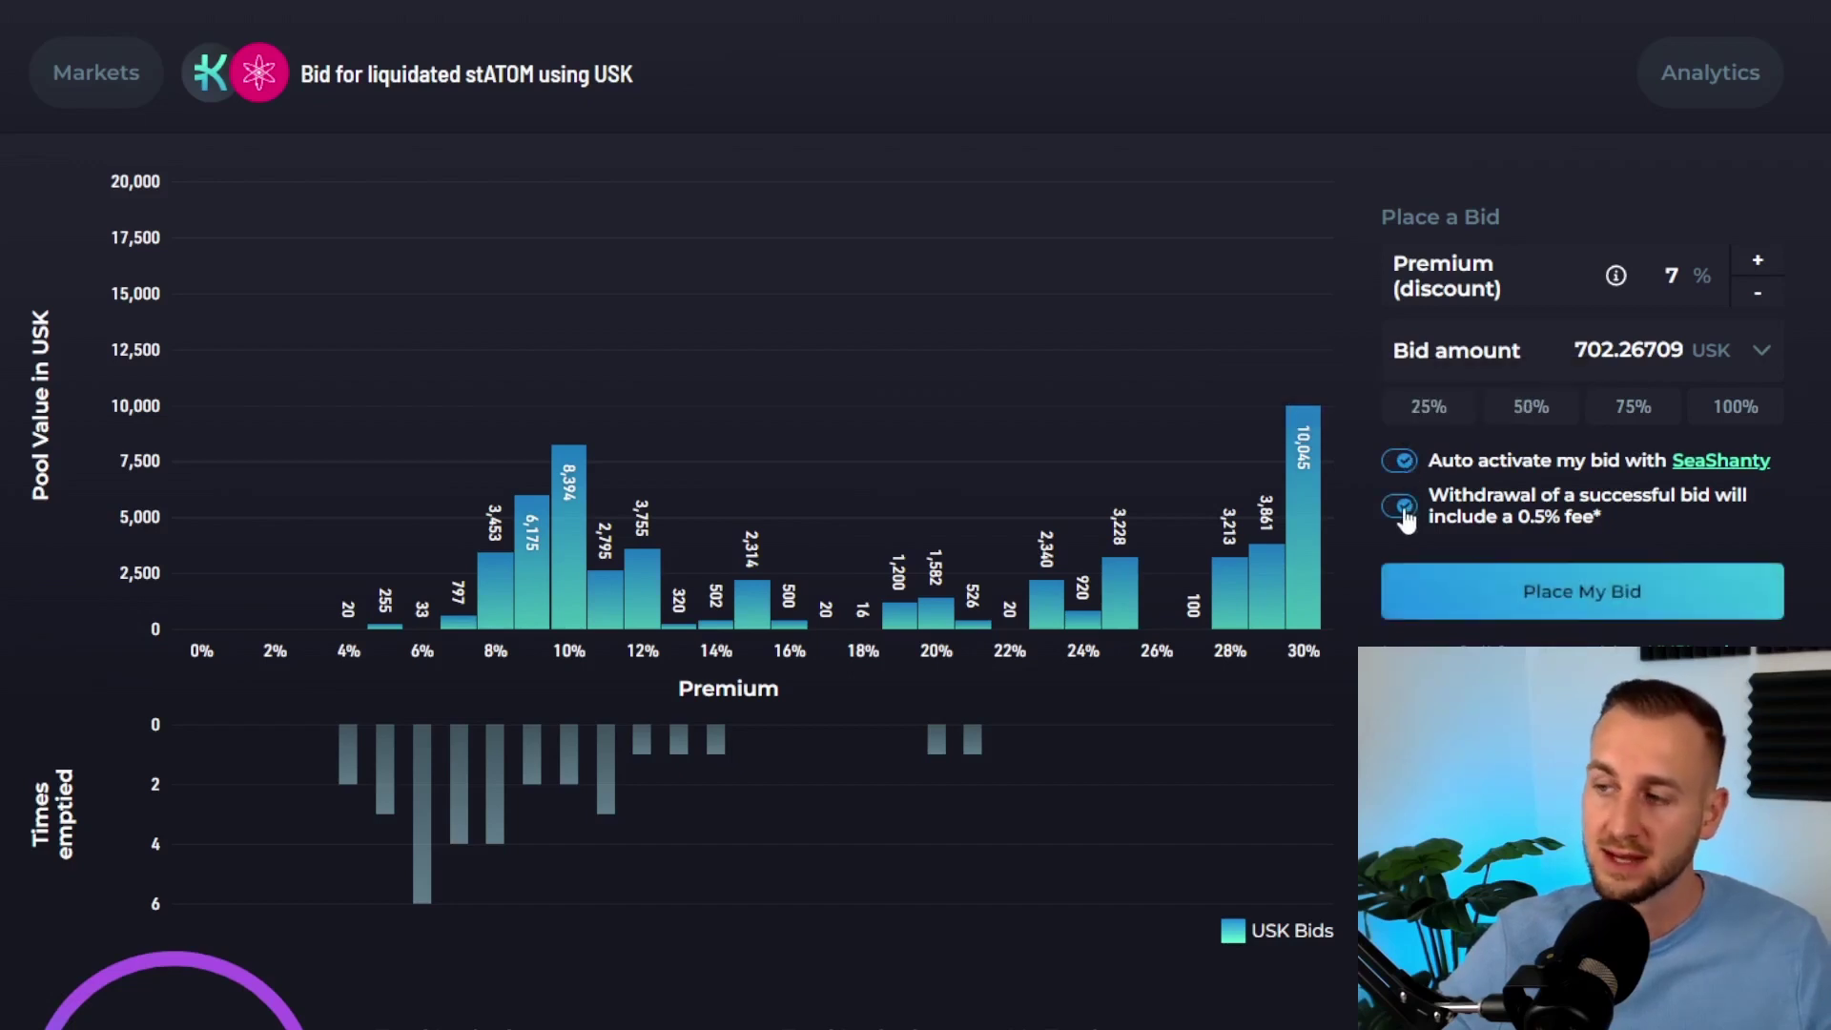
left_click(1438, 599)
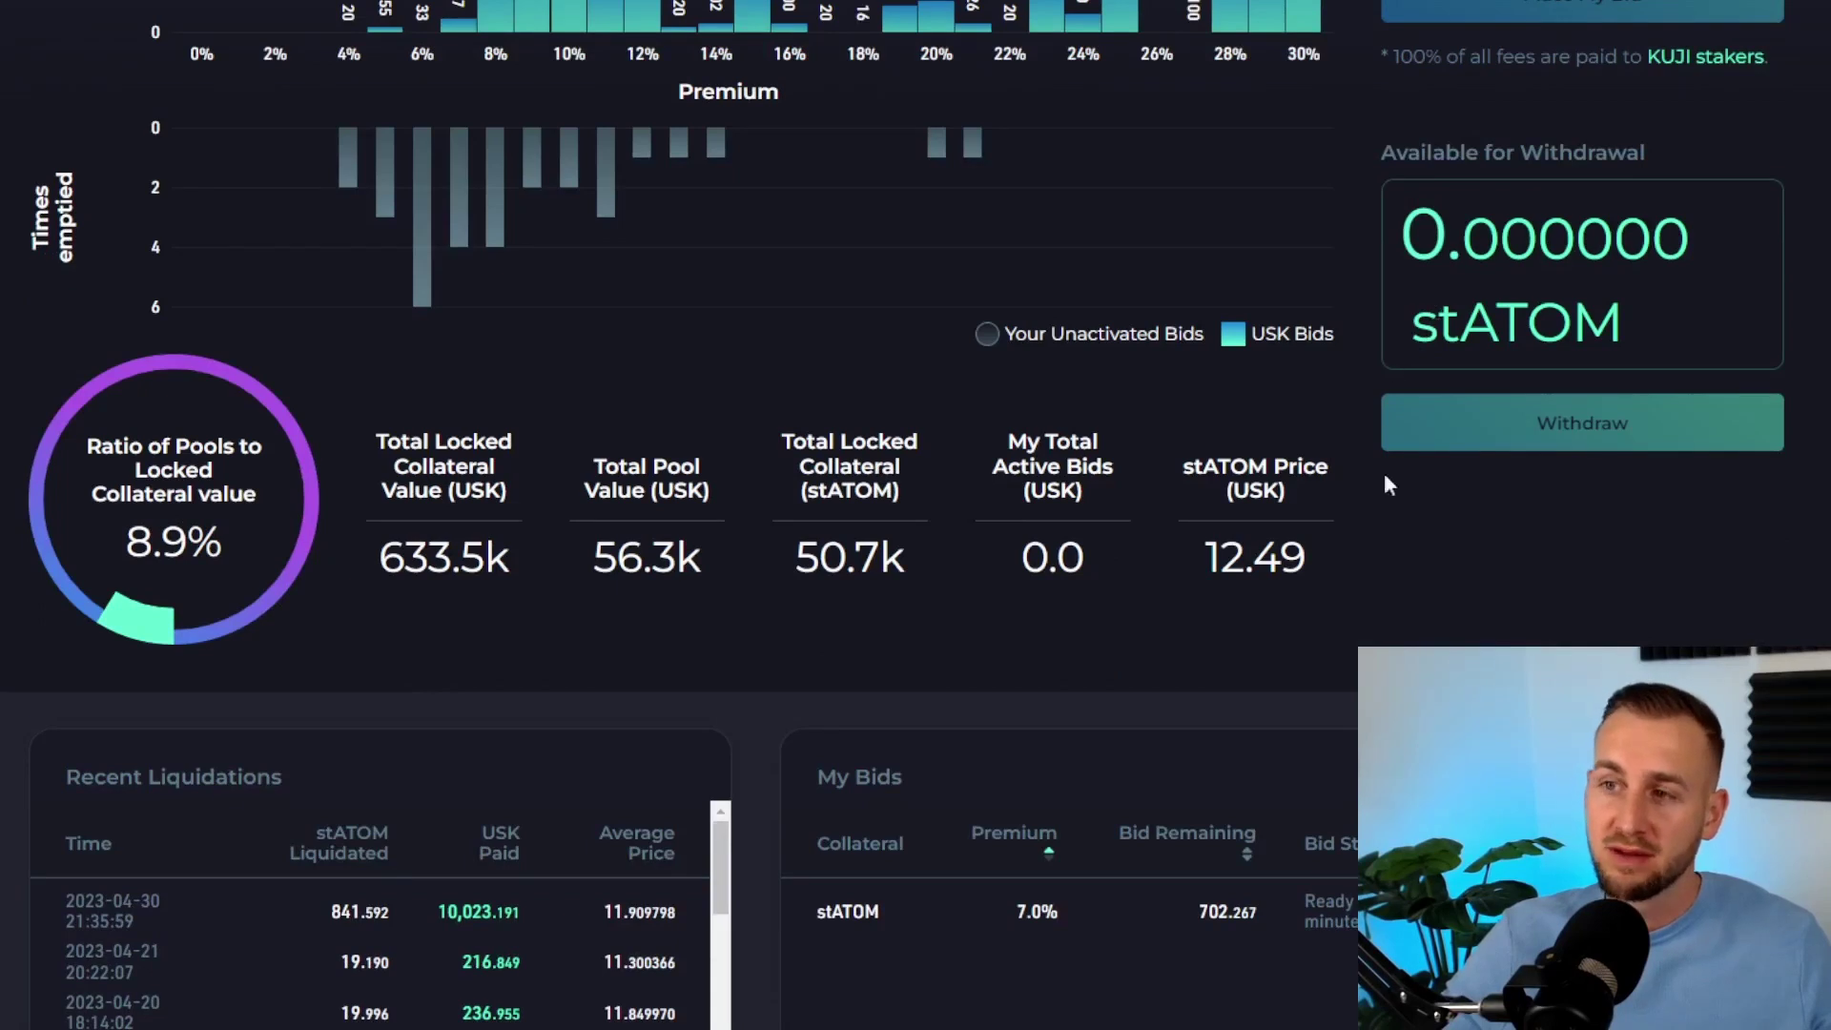
scroll(1388, 486, "up", 6)
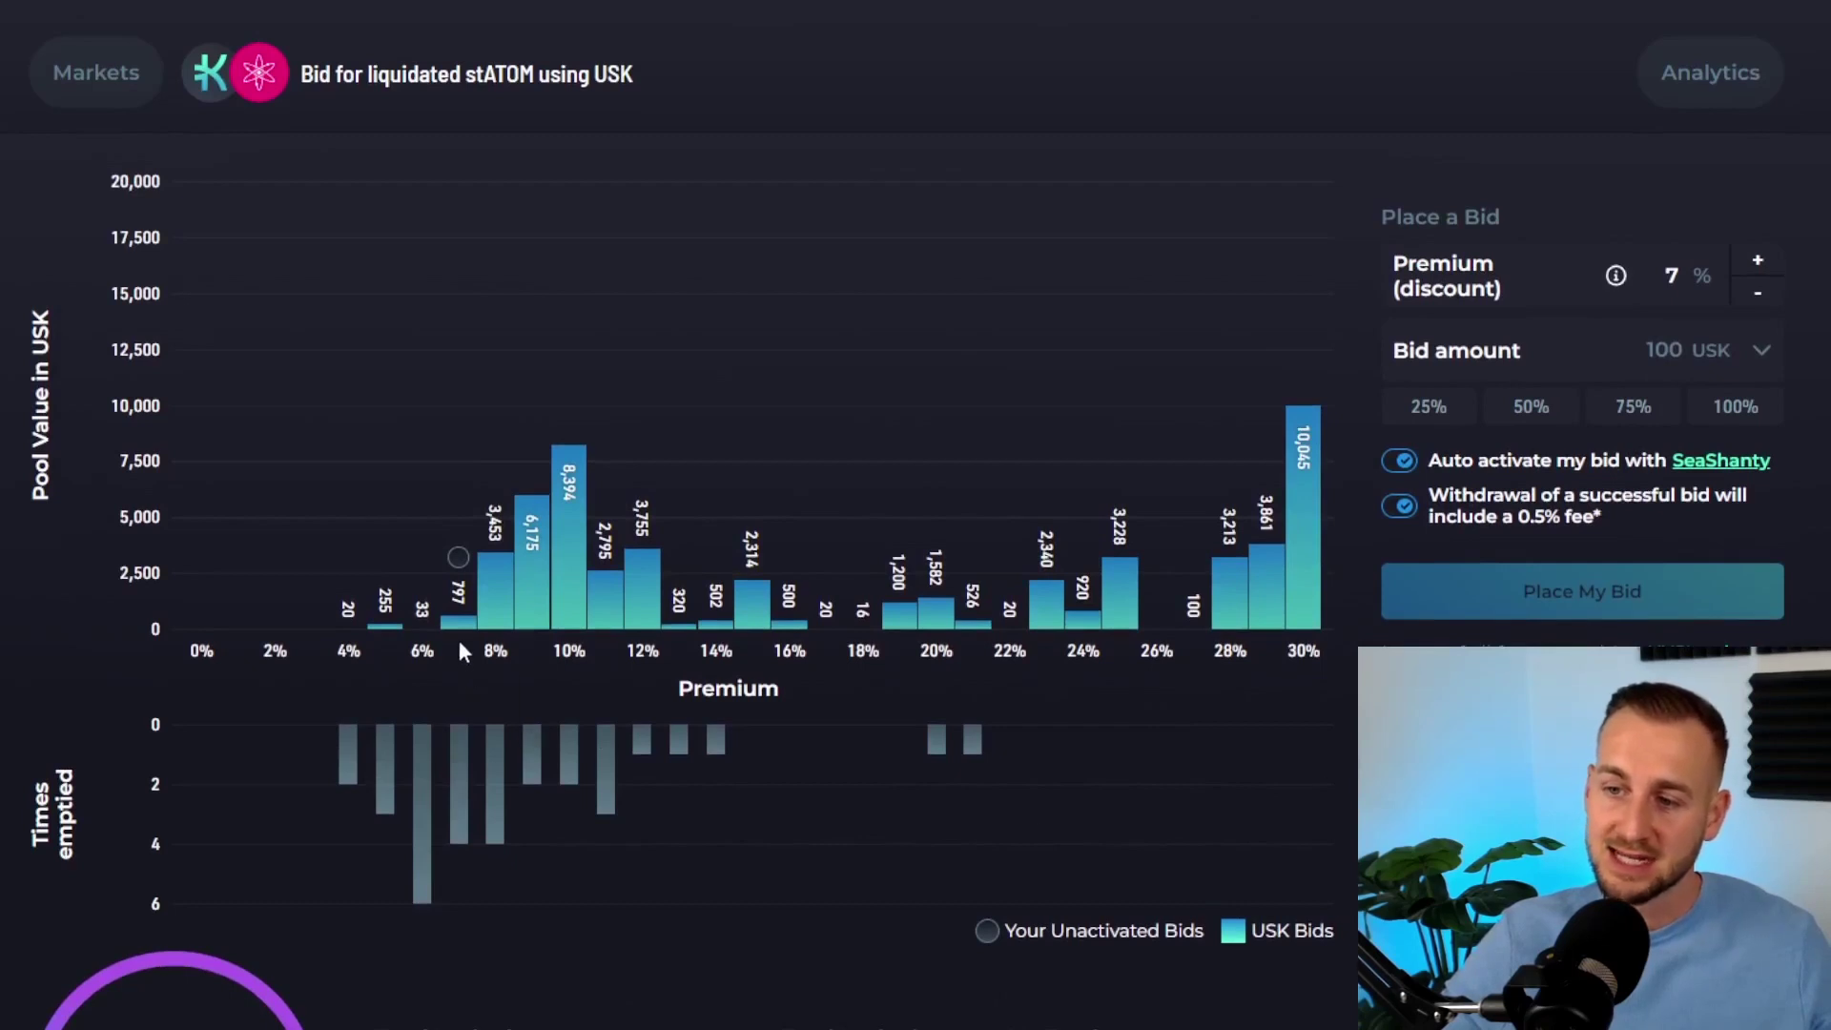
Check the stATOM premium chart's 7% level, which shows 797 USK pooled
mouse_move(458, 625)
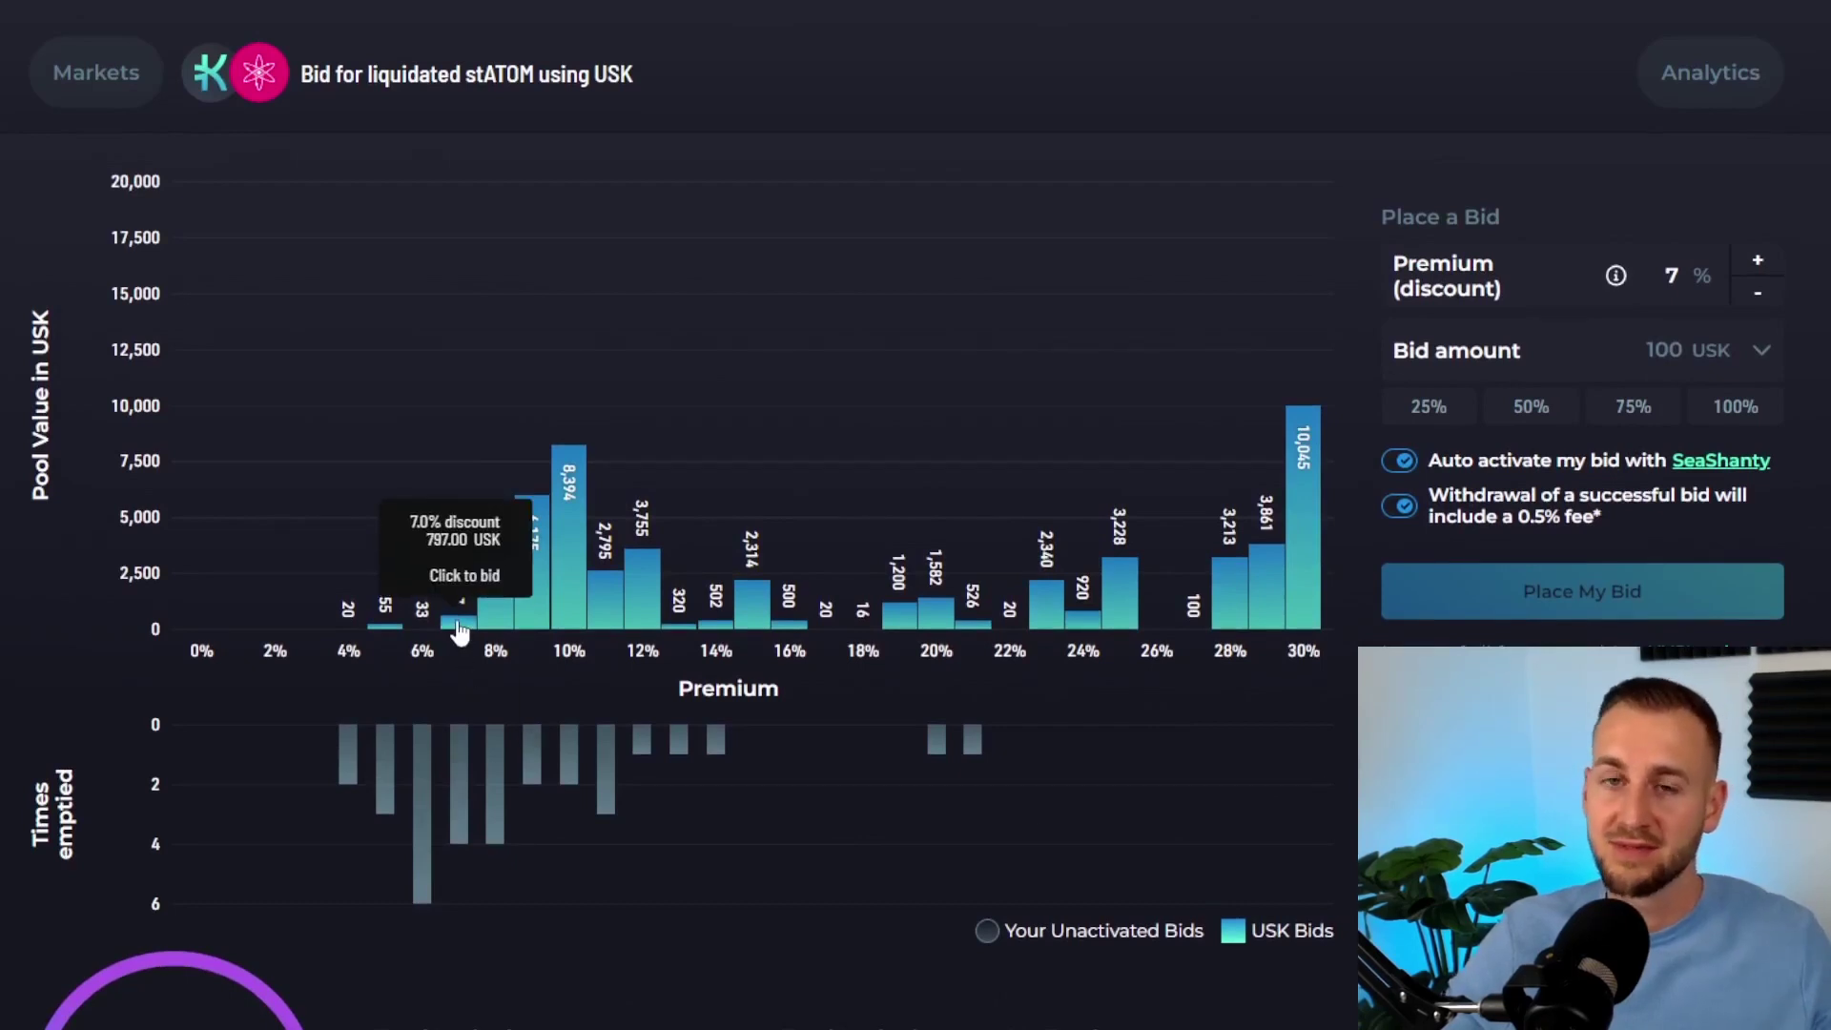